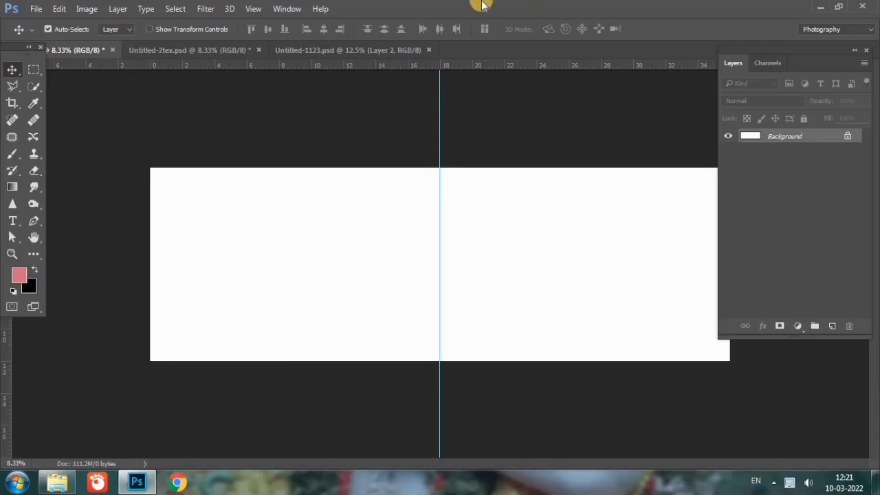
# Draw a black rectangle across most of the blank album spread.
pyautogui.moveTo(592, 281); pyautogui.dragTo(430, 307)
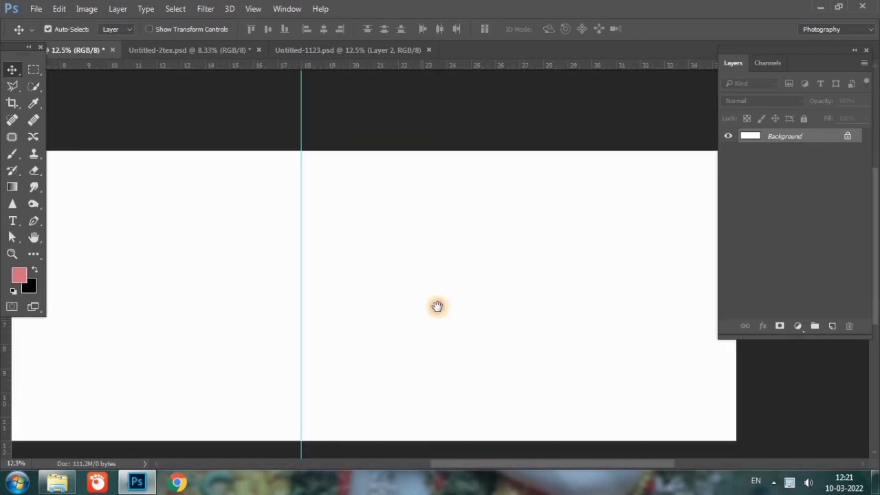
pyautogui.click(35, 253)
pyautogui.rightClick(36, 253)
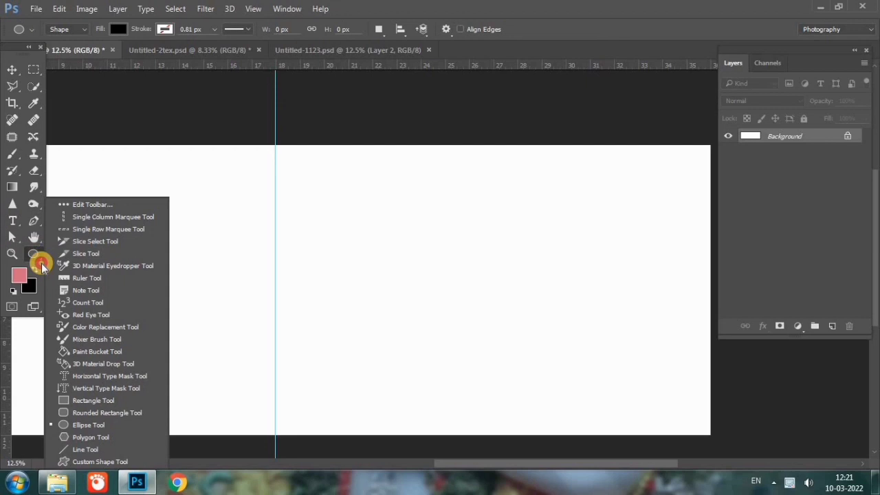
pyautogui.click(79, 396)
pyautogui.moveTo(710, 136); pyautogui.dragTo(11, 403)
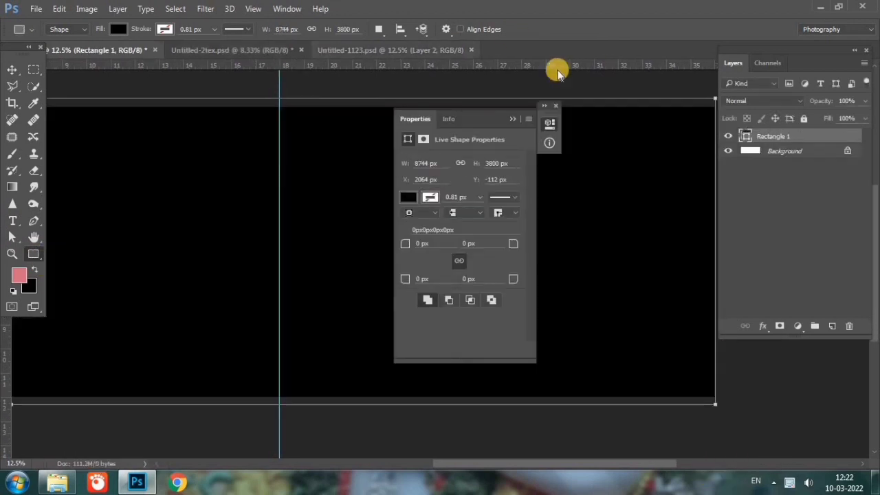
pyautogui.click(553, 118)
# Stretch the black rectangle over the white left edge to fill the 10964 × 3800 px document.
pyautogui.click(13, 69)
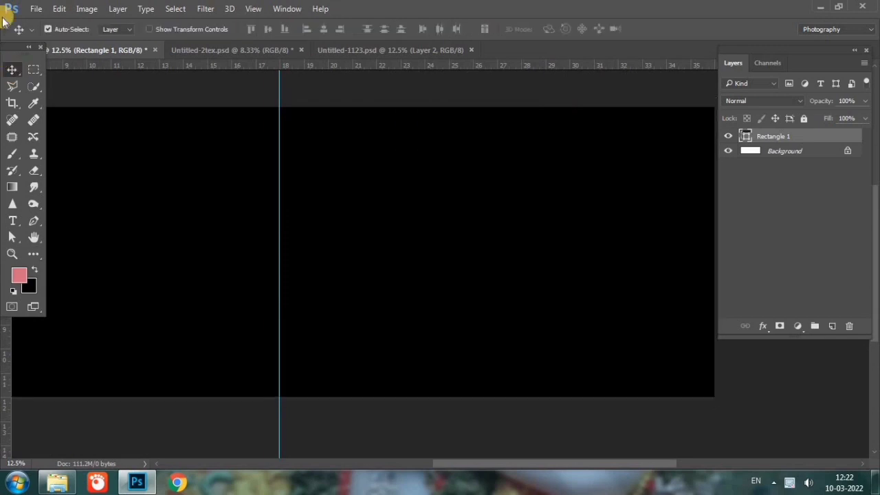
pyautogui.hotkey('ctrl', '-')
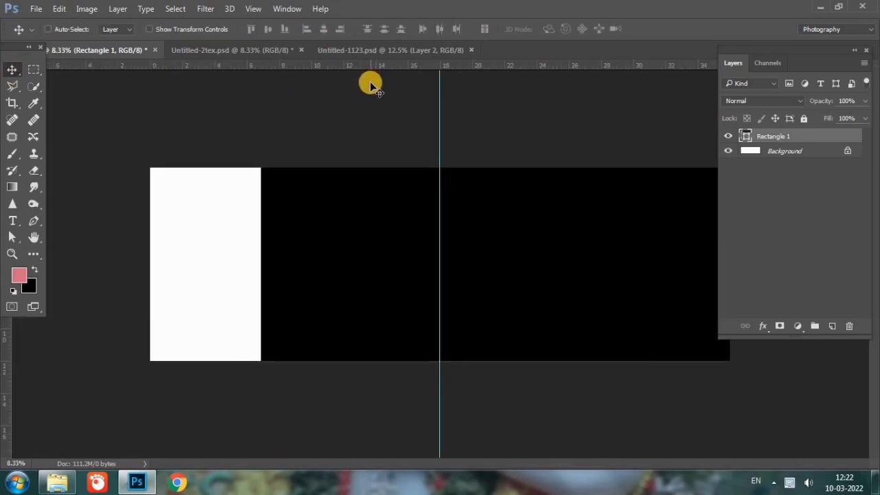
pyautogui.hotkey('ctrl', 't')
pyautogui.moveTo(264, 267); pyautogui.dragTo(140, 253)
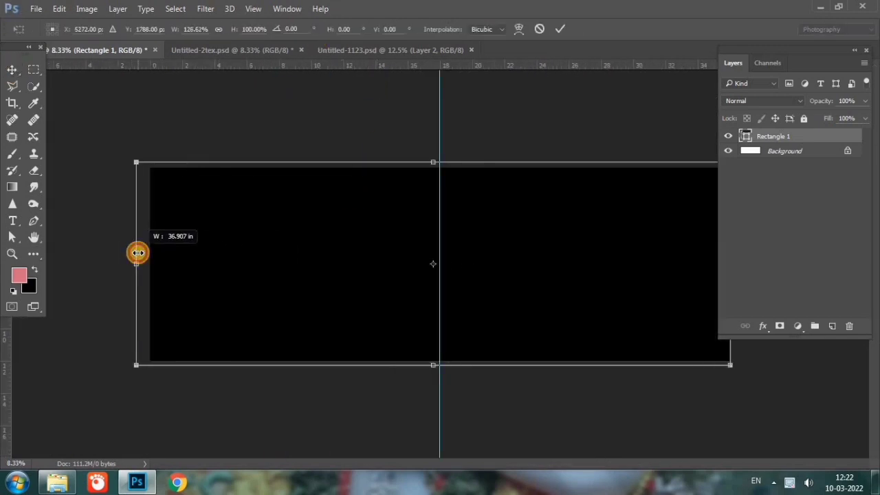
pyautogui.press('Return')
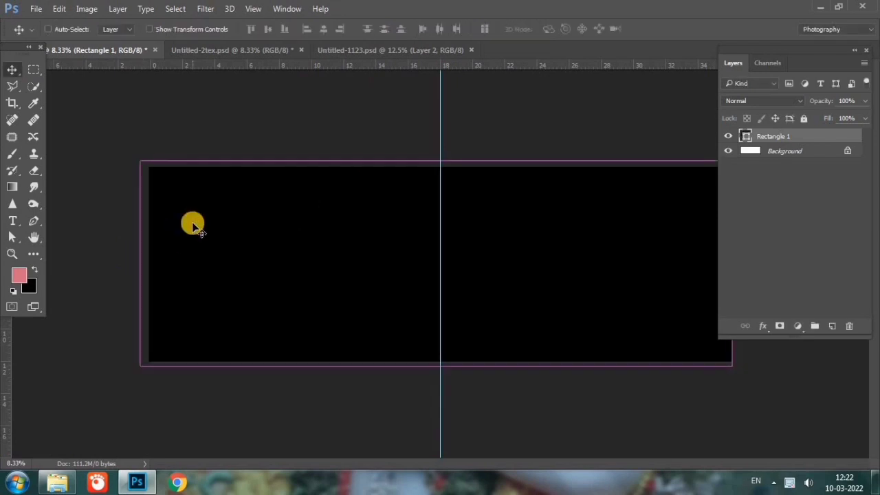
pyautogui.hotkey('ctrl', '+')
pyautogui.moveTo(516, 466); pyautogui.dragTo(573, 464)
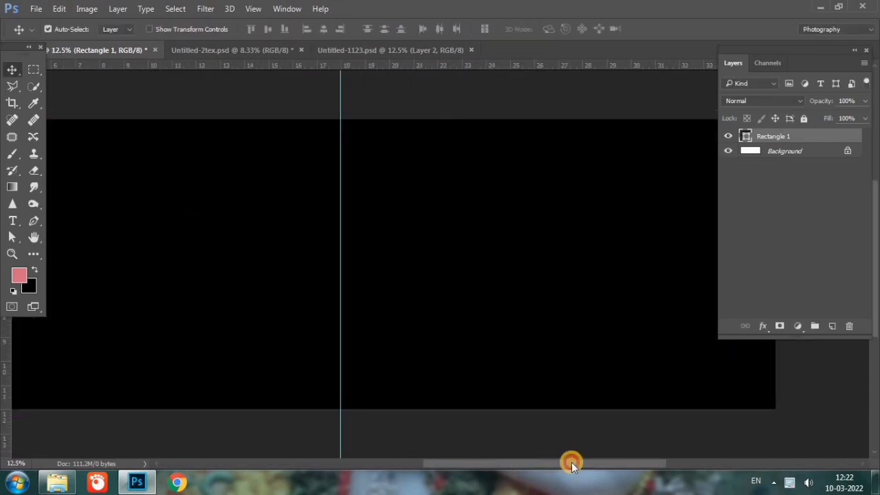
pyautogui.scroll(2, 556, 344)
pyautogui.scroll(-1, 161, 216)
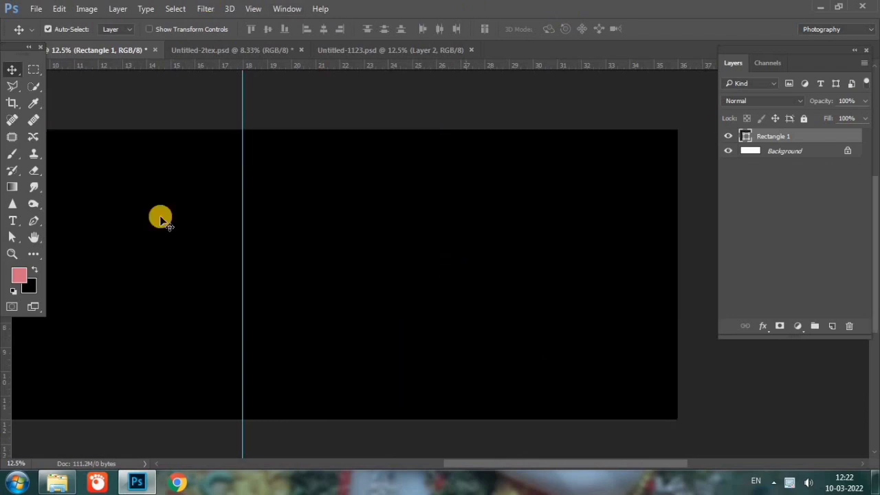
pyautogui.click(34, 254)
# Draw a white band across the right half of the spread, aligned to the guide.
pyautogui.click(66, 401)
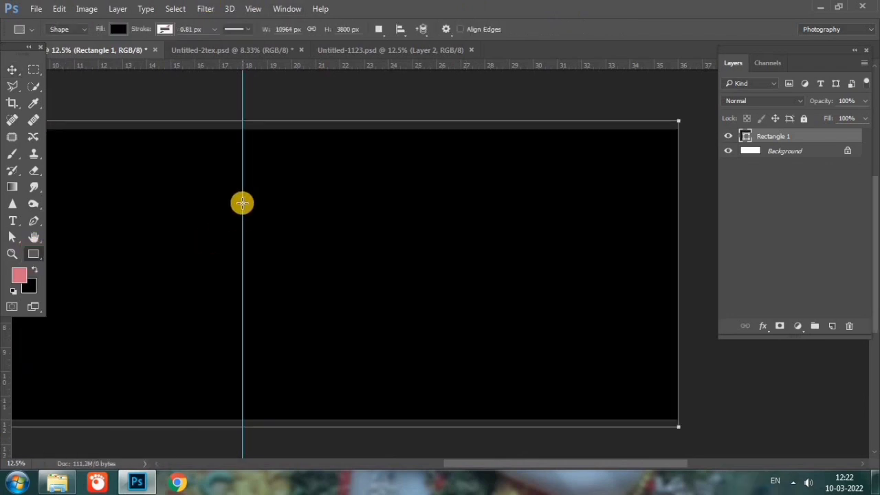
pyautogui.moveTo(244, 202); pyautogui.dragTo(687, 274)
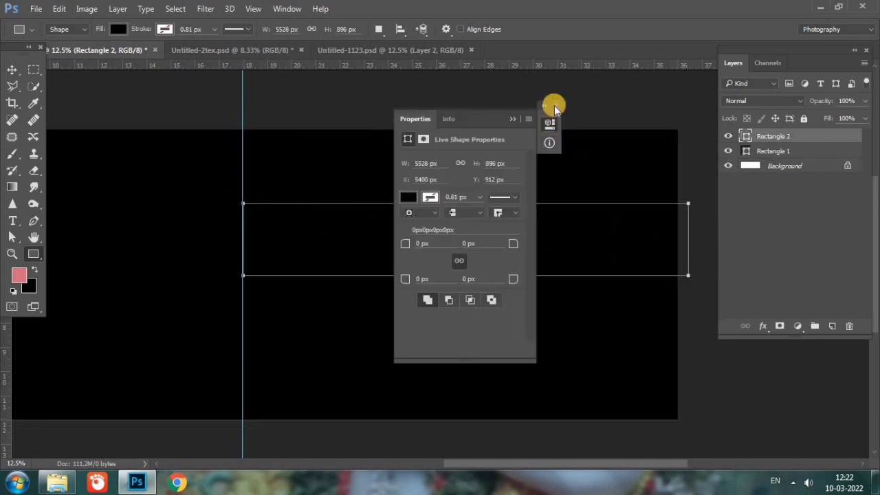
pyautogui.click(555, 105)
pyautogui.click(12, 68)
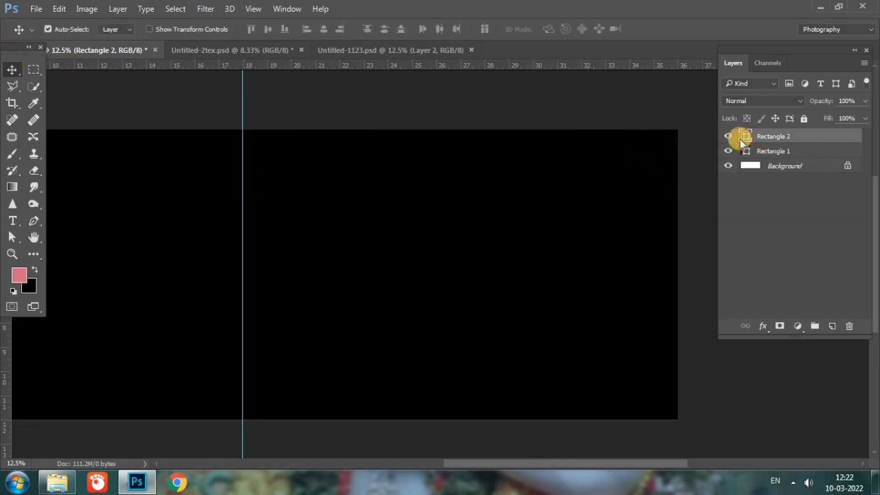
pyautogui.doubleClick(744, 137)
pyautogui.click(40, 174)
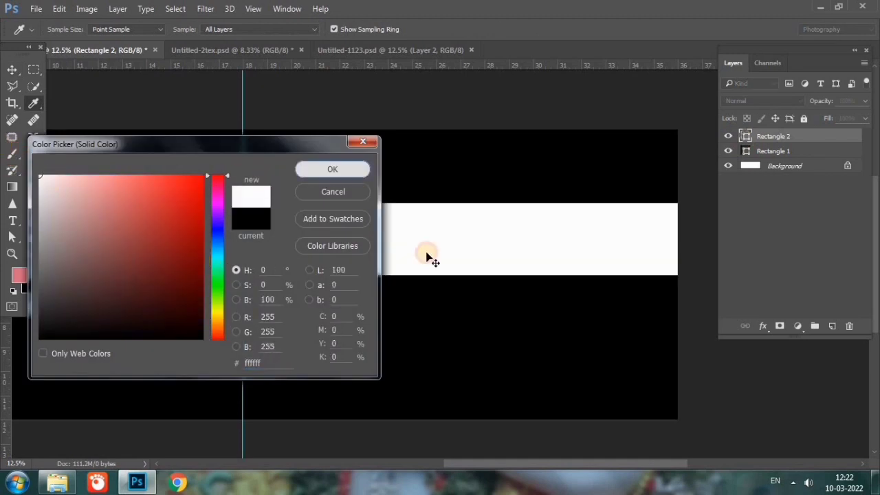
pyautogui.press('Return')
pyautogui.moveTo(422, 249); pyautogui.dragTo(424, 262)
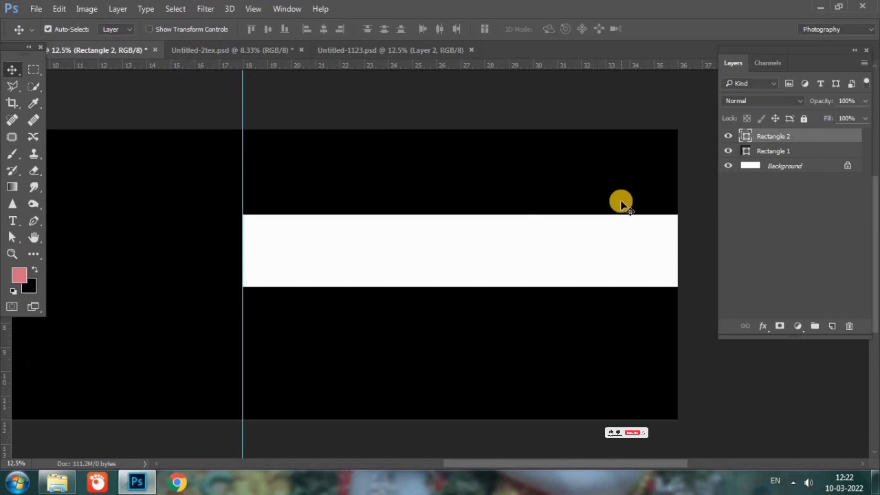
pyautogui.hotkey('shift', 'Left')
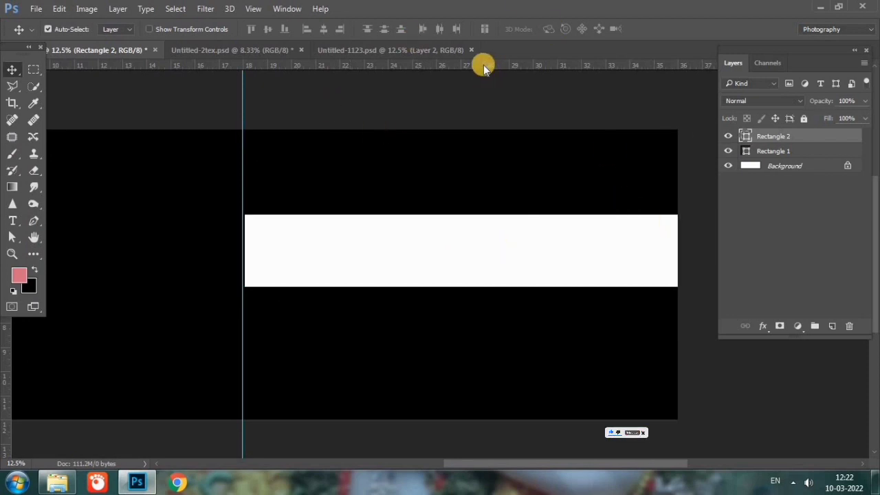
pyautogui.hotkey('shift', 'Down')
pyautogui.hotkey('shift', 'Down')
pyautogui.hotkey('shift', 'Down')
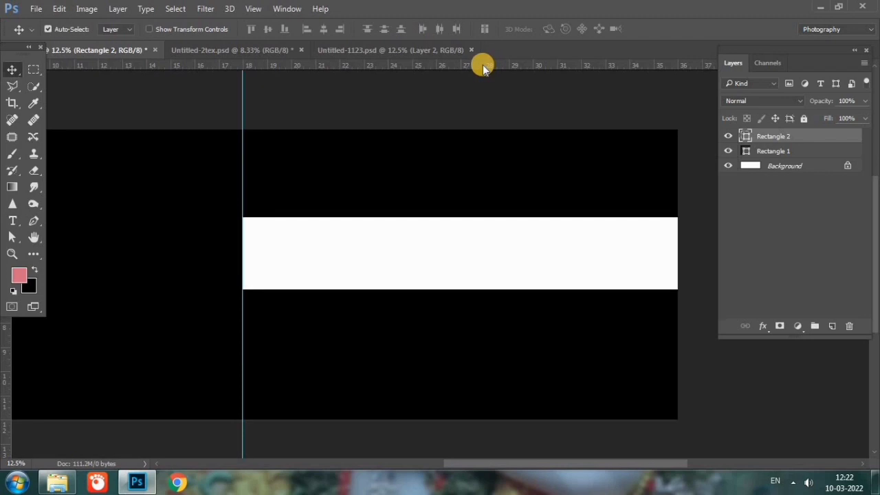
# Add a thin white line above the band and a duplicate of it below.
pyautogui.click(33, 254)
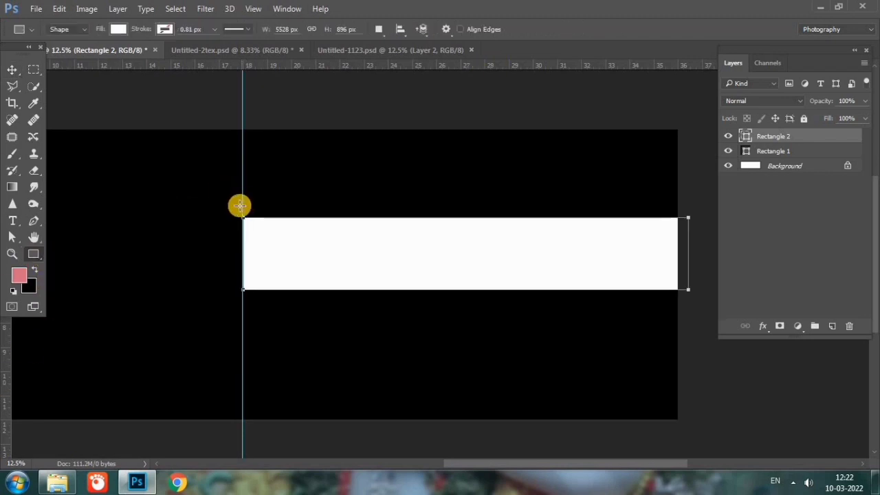
pyautogui.moveTo(243, 205); pyautogui.dragTo(681, 205)
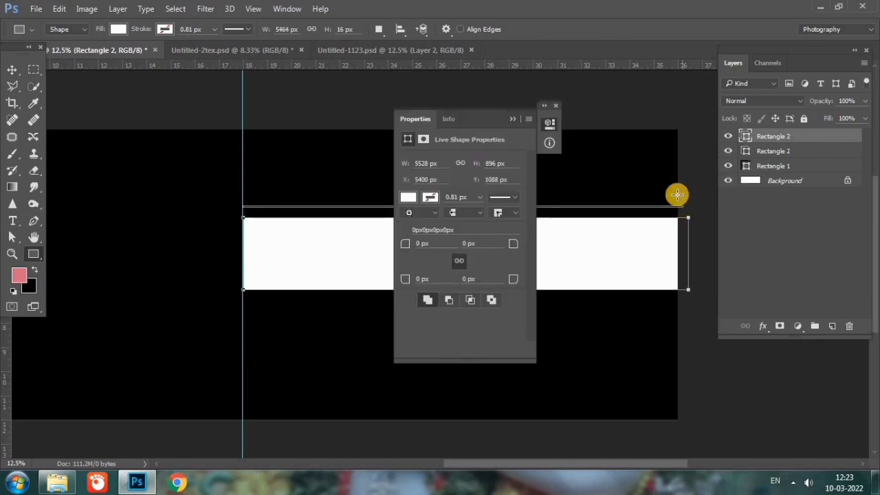
pyautogui.click(12, 70)
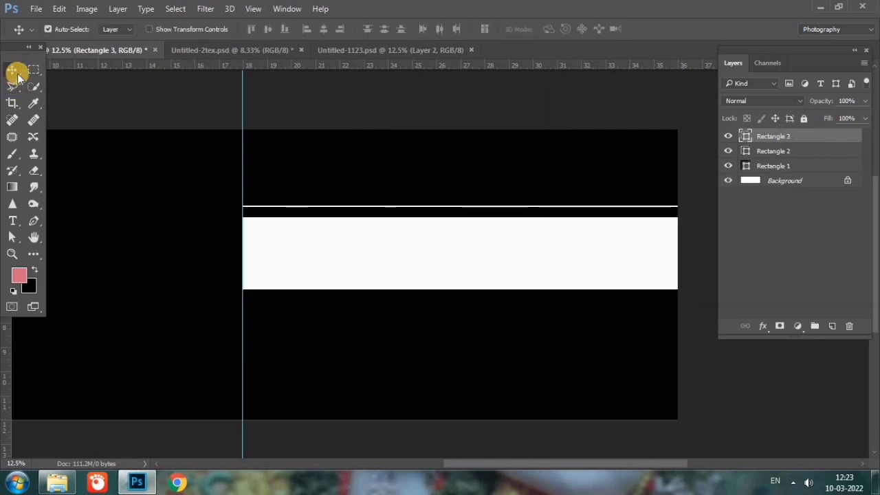
pyautogui.hotkey('shift', 'Down')
pyautogui.hotkey('shift', 'Down')
pyautogui.hotkey('shift', 'Down')
pyautogui.hotkey('shift', 'Down')
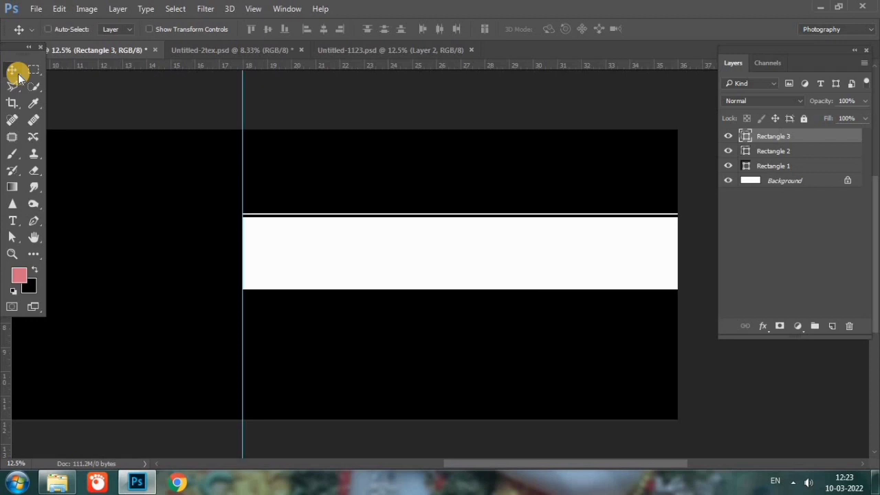
pyautogui.hotkey('ctrl', 'j')
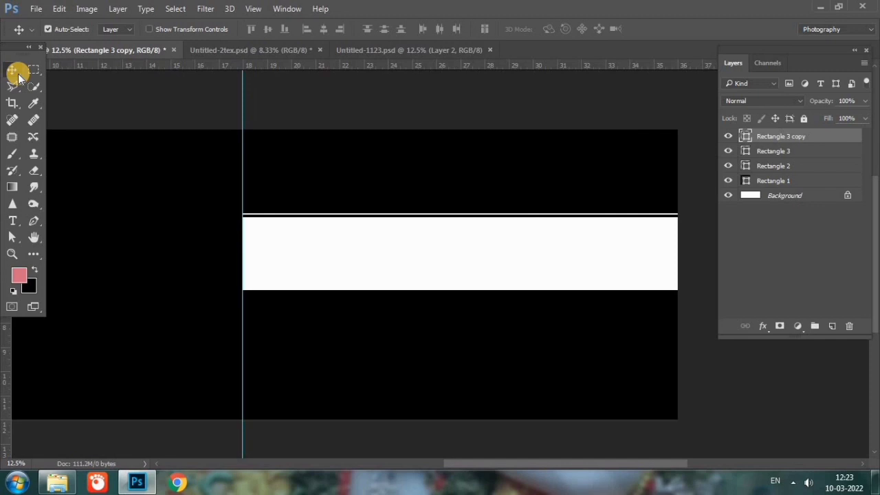
pyautogui.hotkey('shift', 'Down')
pyautogui.hotkey('shift', 'Down')
pyautogui.hotkey('shift', 'Down')
pyautogui.hotkey('shift', 'Up')
pyautogui.hotkey('shift', 'Up')
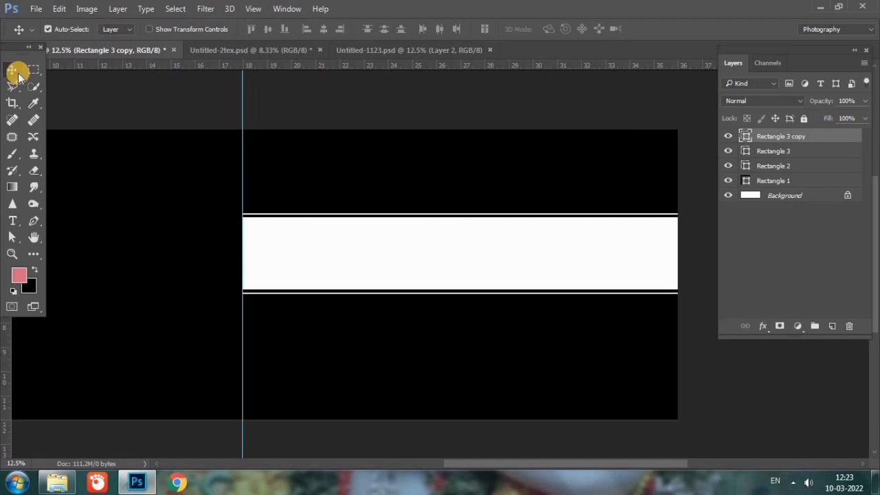
pyautogui.hotkey('shift', 'Up')
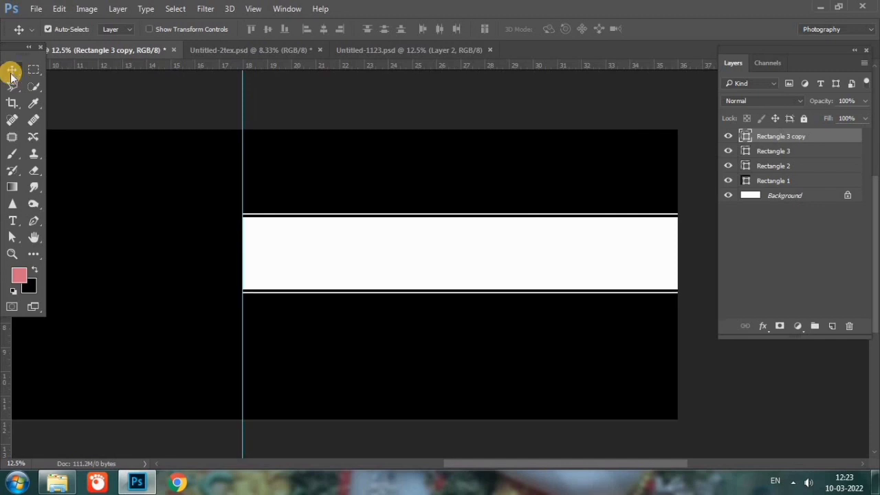
# Lower the opacity of the Rectangle 2 band and the Rectangle 3 line, checking layers by toggling visibility.
pyautogui.click(514, 237)
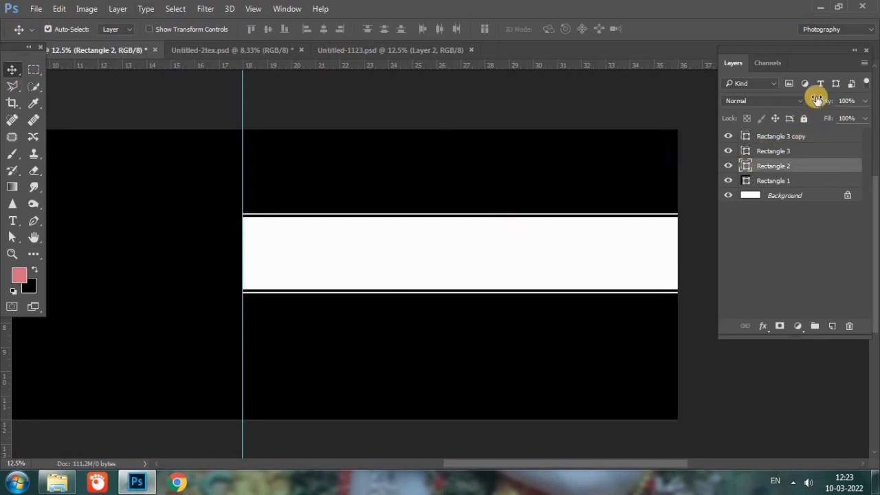
pyautogui.moveTo(783, 103); pyautogui.dragTo(767, 106)
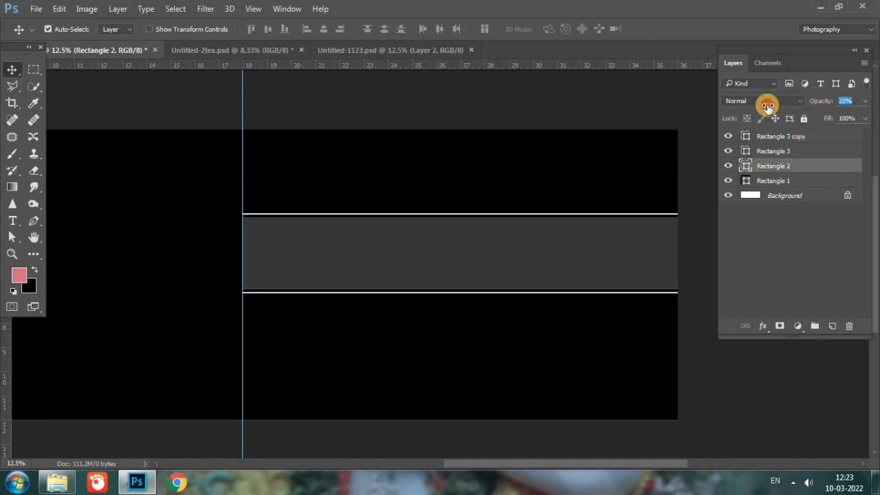
pyautogui.click(801, 151)
pyautogui.moveTo(797, 101); pyautogui.dragTo(773, 101)
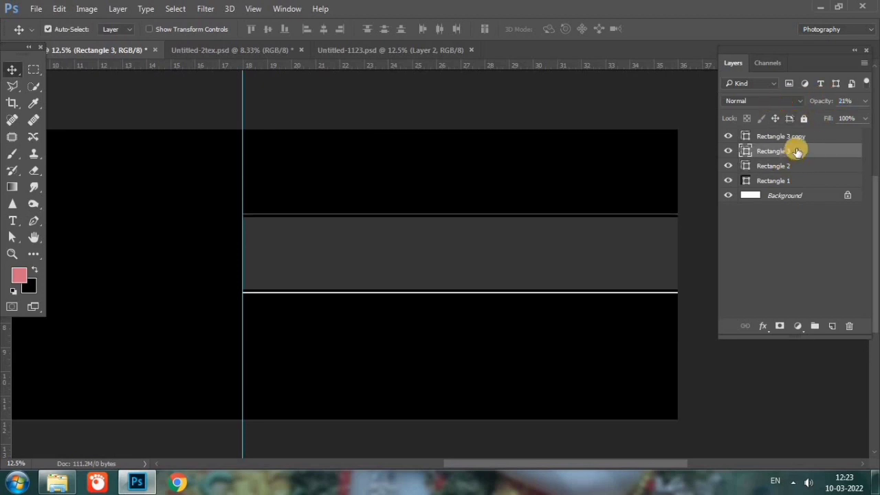
pyautogui.click(728, 167)
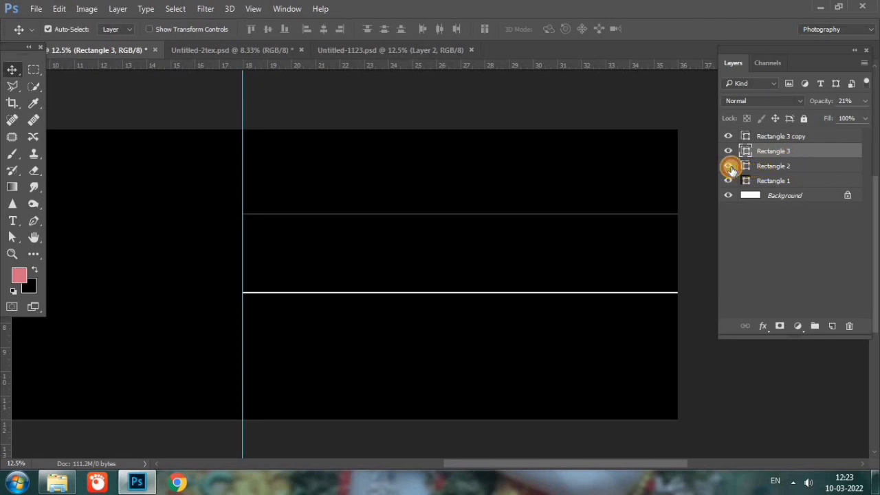
pyautogui.click(728, 166)
pyautogui.click(729, 137)
pyautogui.click(728, 137)
# Recolour the lower line and the middle band dark grey 363636, restoring full opacity.
pyautogui.click(748, 137)
pyautogui.doubleClick(747, 137)
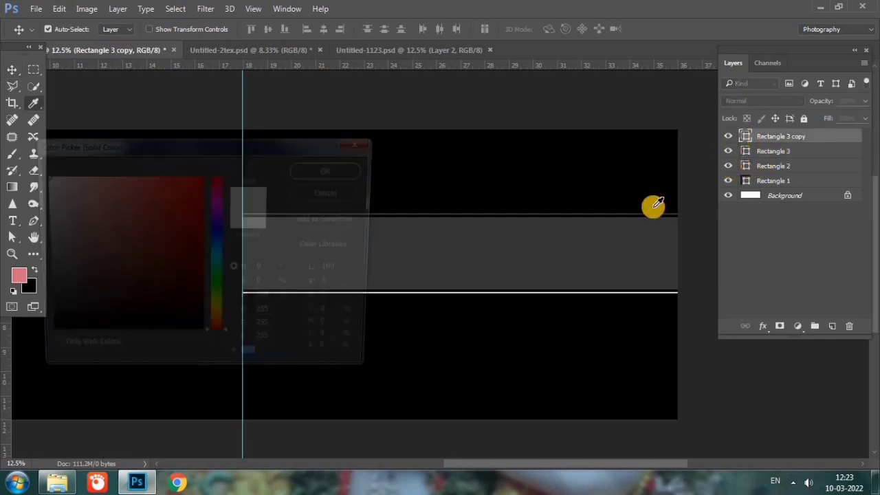
pyautogui.click(348, 172)
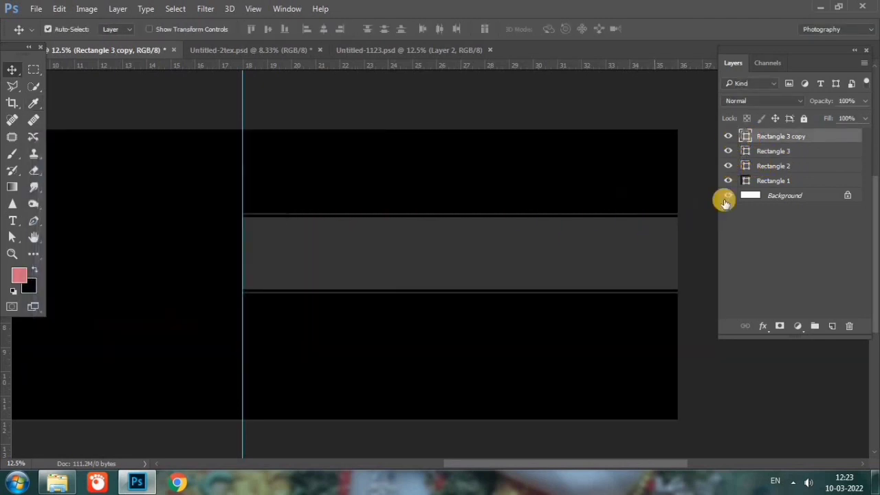
pyautogui.click(728, 151)
pyautogui.click(729, 151)
pyautogui.doubleClick(746, 151)
pyautogui.click(638, 267)
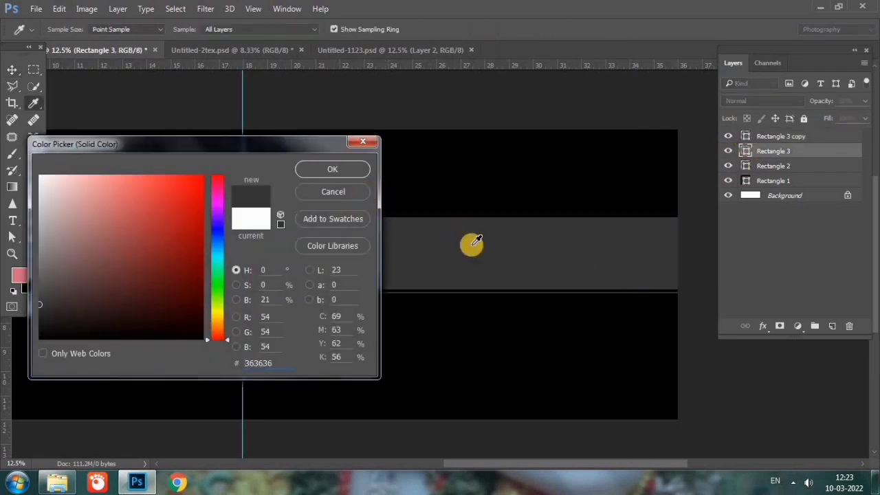
pyautogui.click(327, 171)
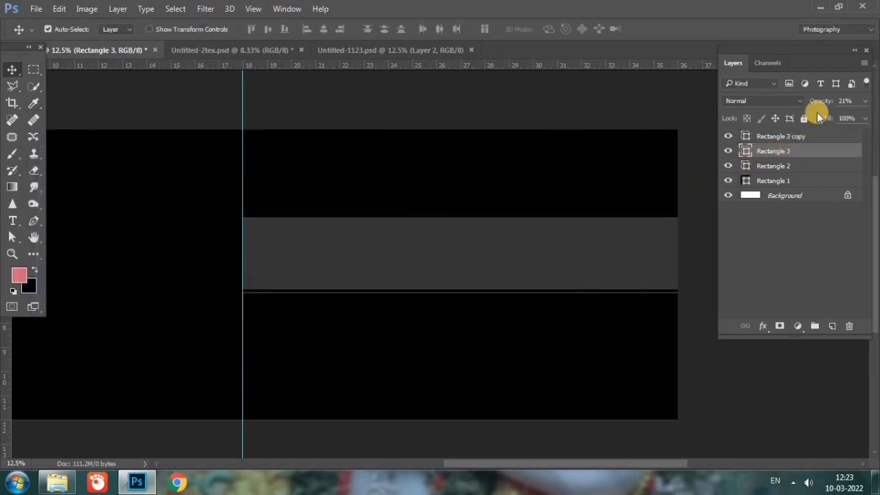
pyautogui.moveTo(839, 101); pyautogui.dragTo(853, 101)
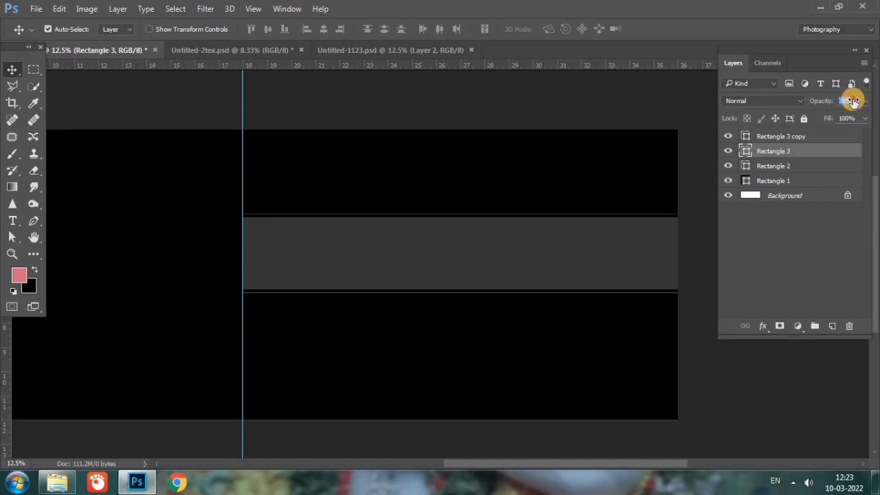
pyautogui.click(755, 151)
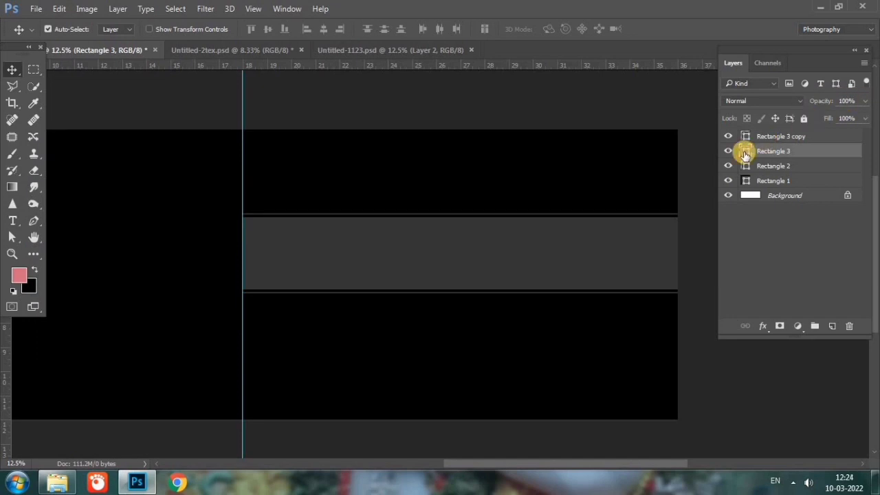
pyautogui.click(483, 303)
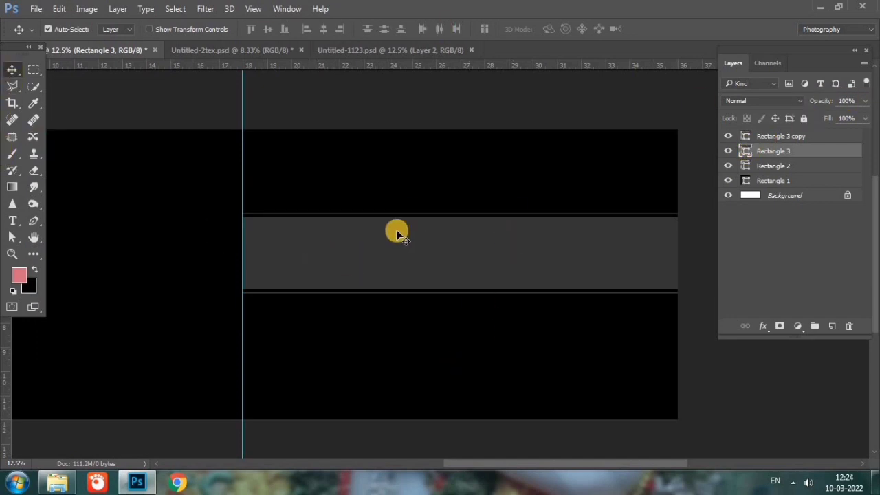
# Draw a white circle over the band's lower edge and bring its layer to the top.
pyautogui.click(35, 253)
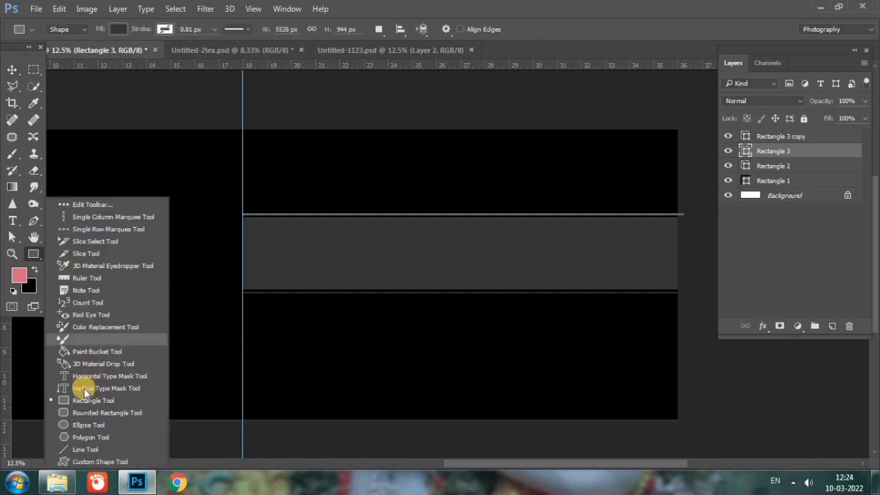
pyautogui.click(88, 424)
pyautogui.moveTo(277, 252); pyautogui.dragTo(376, 365)
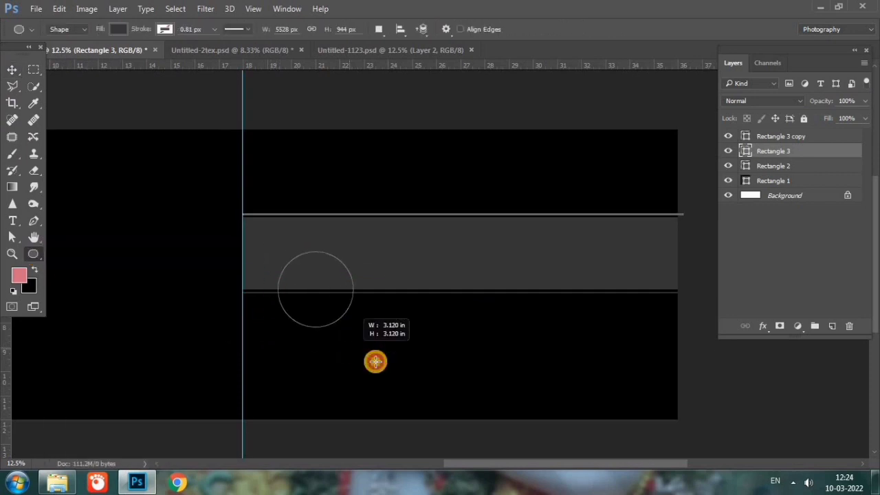
pyautogui.click(555, 103)
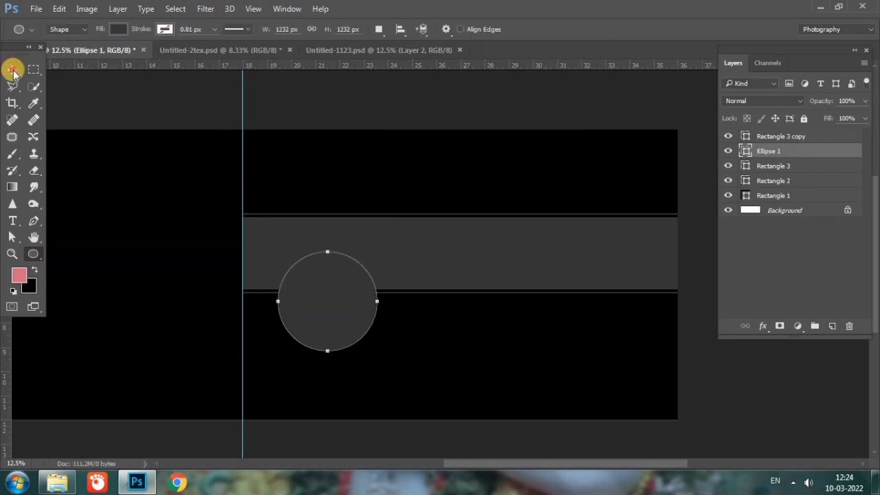
pyautogui.click(12, 69)
pyautogui.doubleClick(745, 150)
pyautogui.moveTo(143, 261); pyautogui.dragTo(39, 176)
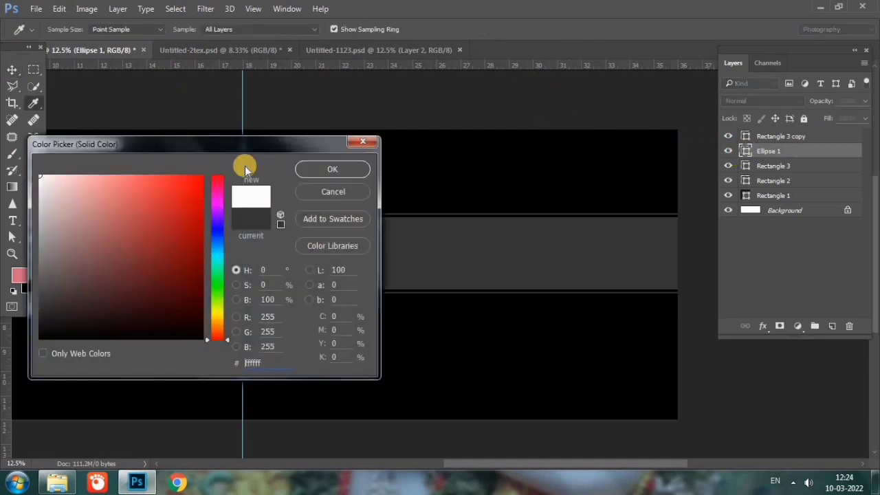
pyautogui.press('Return')
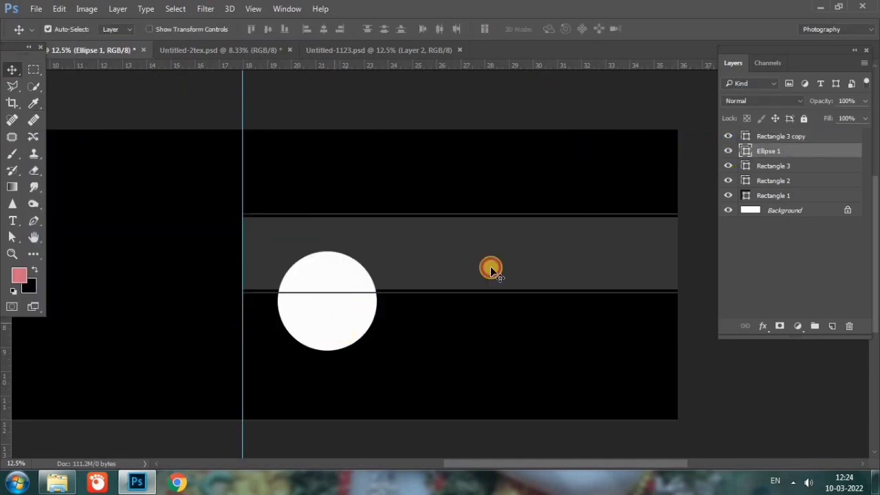
pyautogui.moveTo(766, 155); pyautogui.dragTo(808, 135)
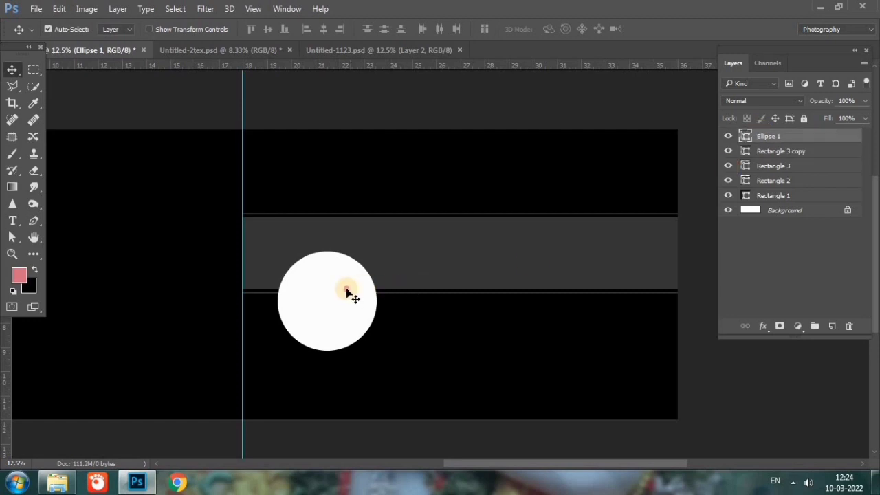
pyautogui.moveTo(345, 290)
pyautogui.mouseDown()
pyautogui.moveTo(363, 232)
pyautogui.moveTo(307, 310)
pyautogui.moveTo(383, 313)
pyautogui.mouseUp()
# Scale all three circle layers together to about 88%.
pyautogui.keyDown('shift'); pyautogui.click(779, 167); pyautogui.keyUp('shift')
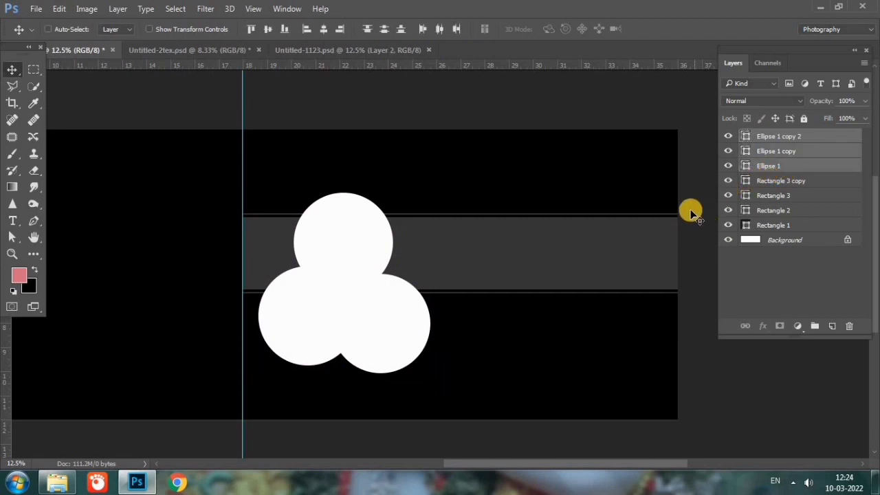
pyautogui.hotkey('ctrl', 't')
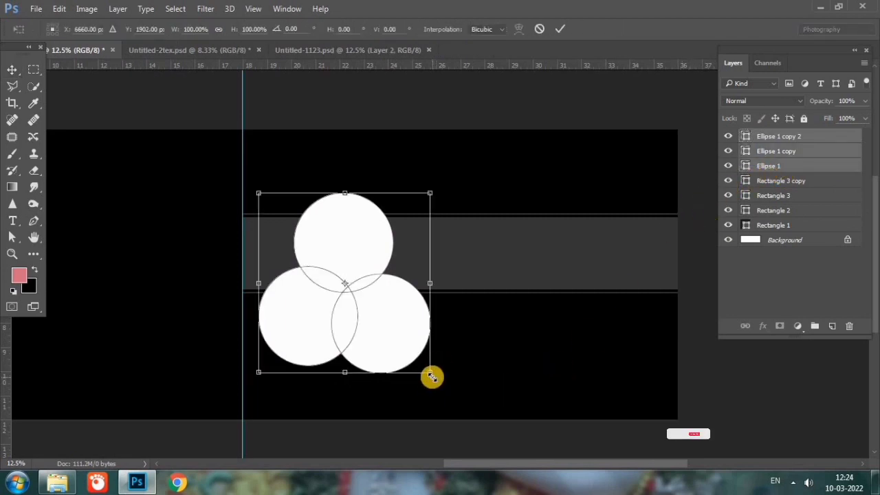
pyautogui.moveTo(429, 375); pyautogui.dragTo(397, 329)
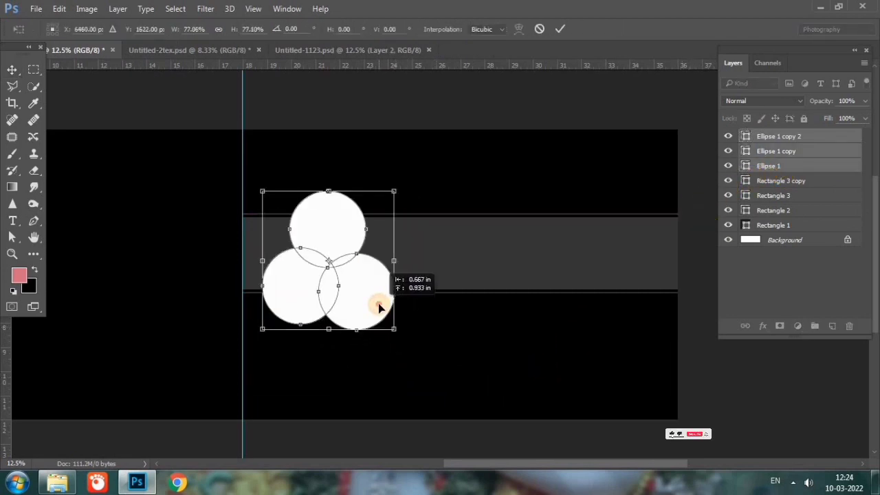
pyautogui.moveTo(396, 329); pyautogui.dragTo(404, 337)
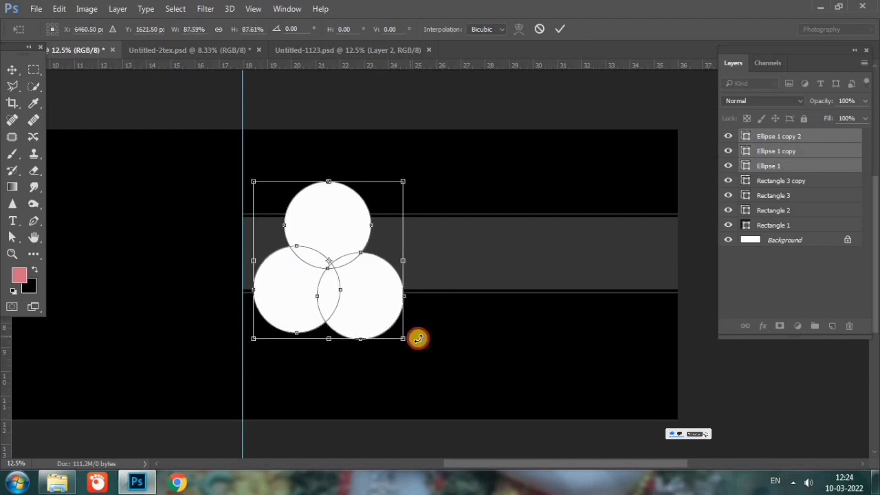
pyautogui.press('Return')
pyautogui.click(776, 136)
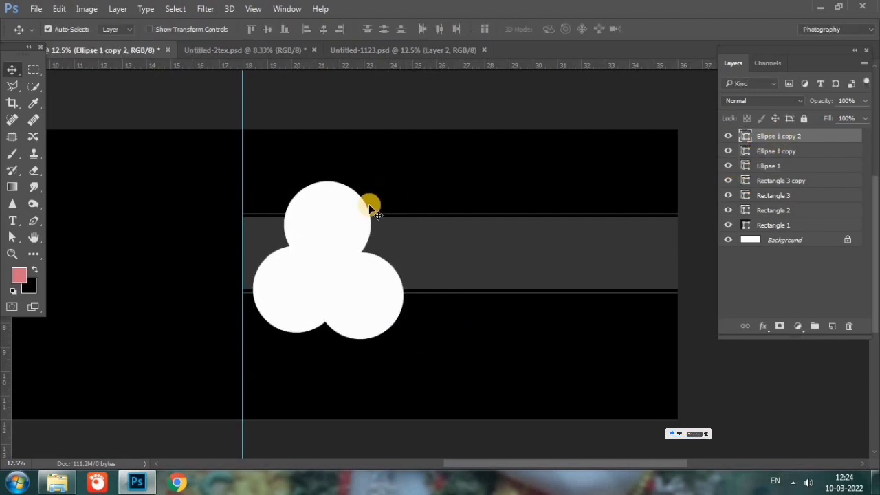
# Duplicate the top circle, fill the copy black and shrink it to leave a white ring.
pyautogui.click(357, 217)
pyautogui.hotkey('ctrl', 'j')
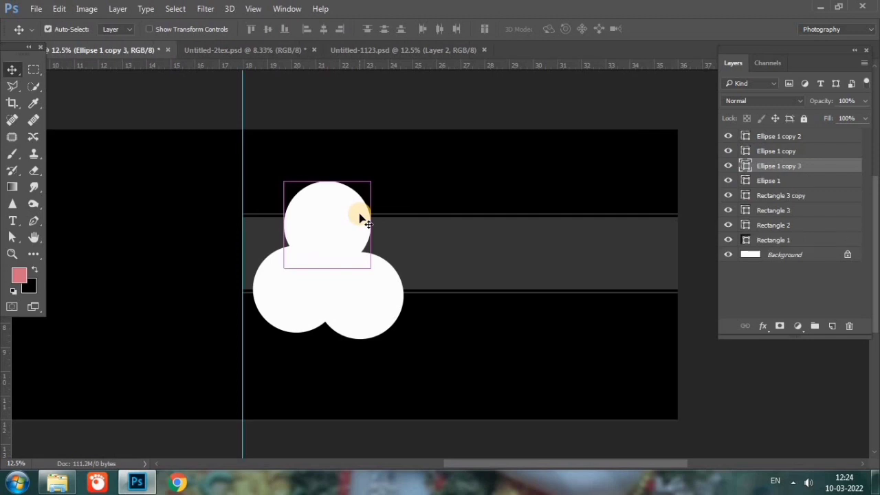
pyautogui.doubleClick(744, 170)
pyautogui.moveTo(69, 316); pyautogui.dragTo(32, 373)
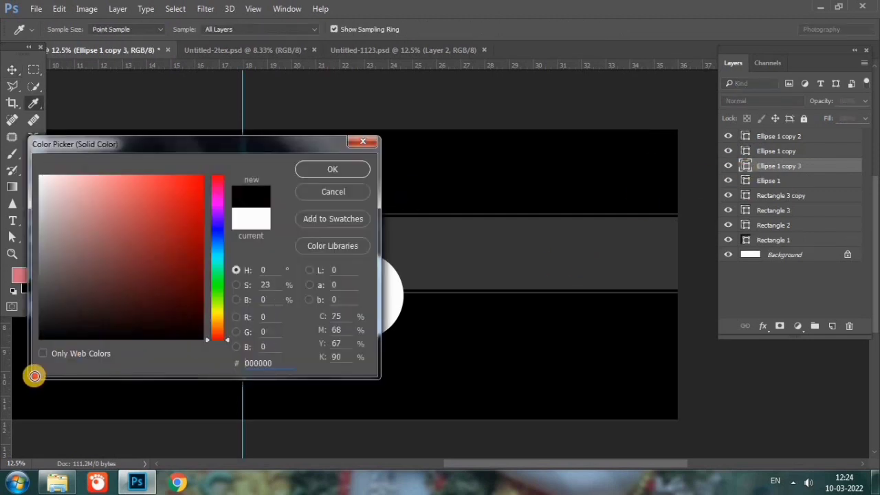
pyautogui.hotkey('ctrl', 't')
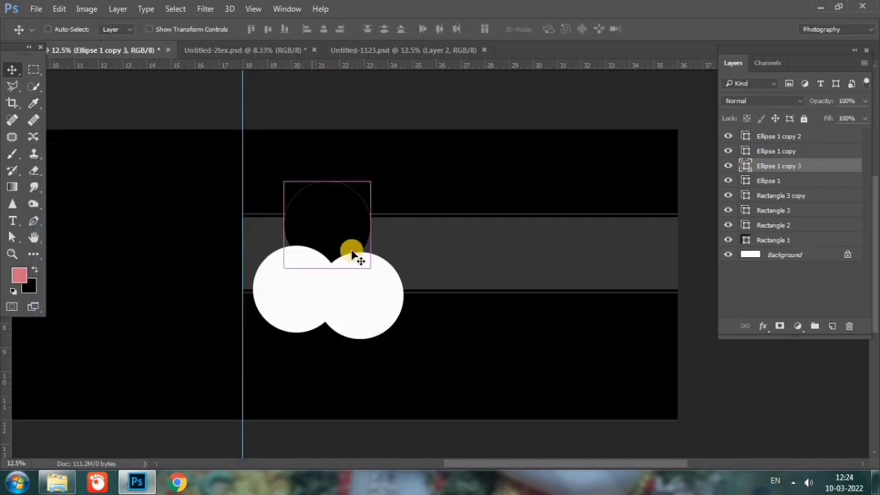
pyautogui.moveTo(371, 268); pyautogui.dragTo(367, 264)
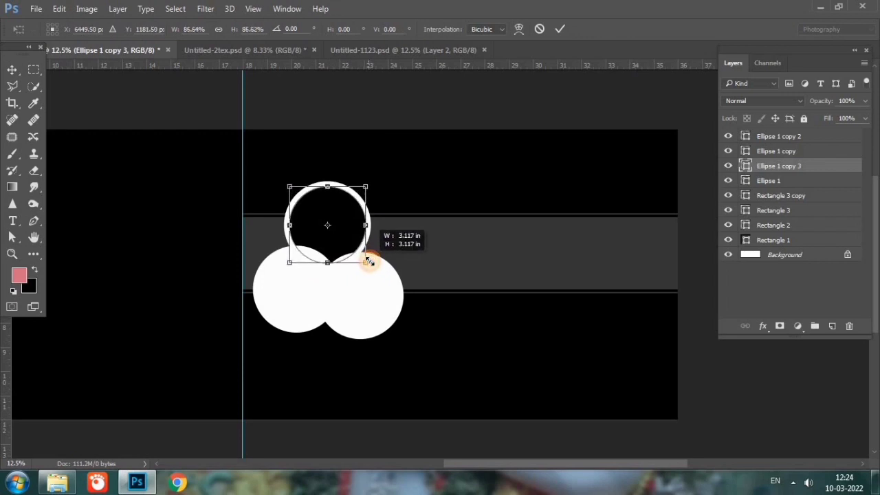
pyautogui.press('Return')
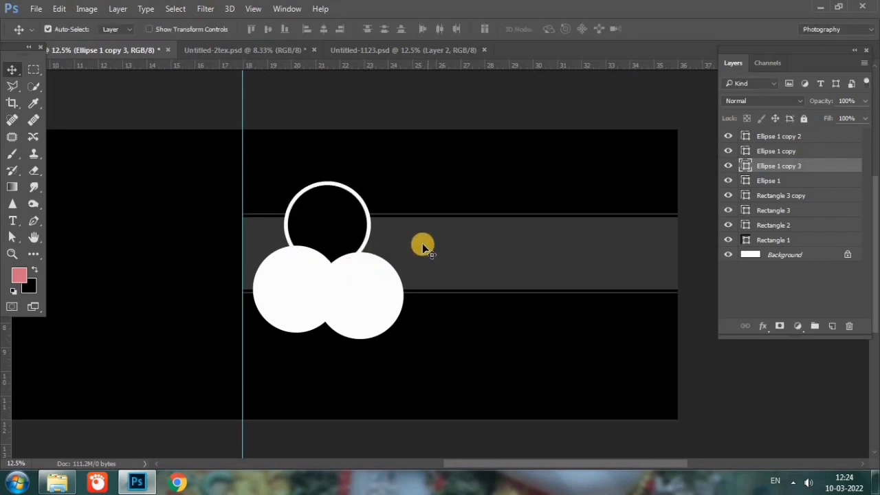
# Give the bottom-left circle a black 000000 copy, shrunk inside a white ring.
pyautogui.click(297, 294)
pyautogui.hotkey('ctrl', 'j')
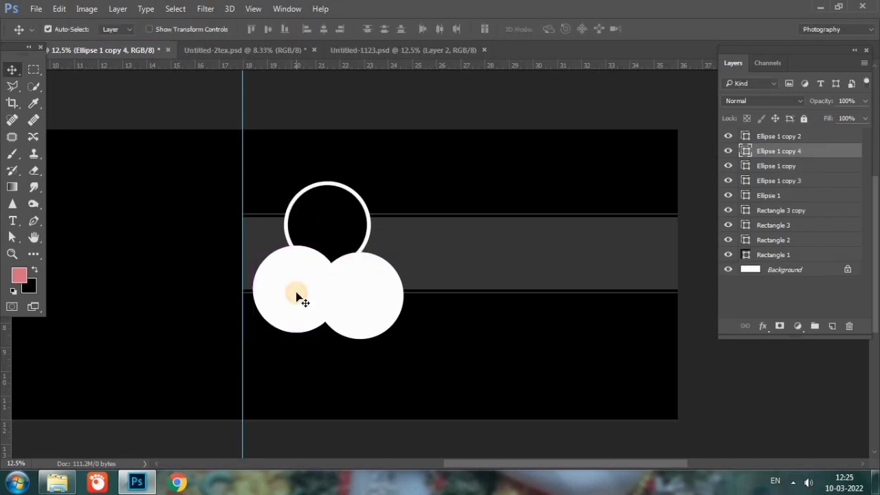
pyautogui.doubleClick(748, 152)
pyautogui.write('000000')
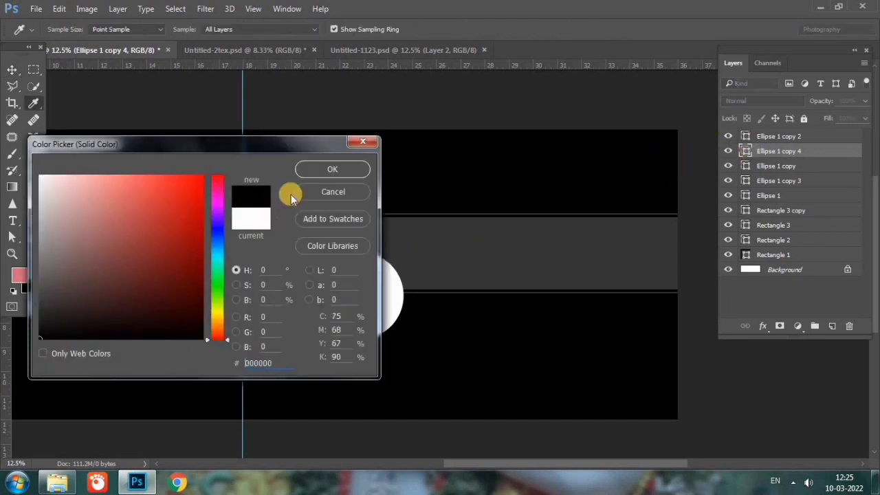
pyautogui.click(318, 169)
pyautogui.hotkey('ctrl', 't')
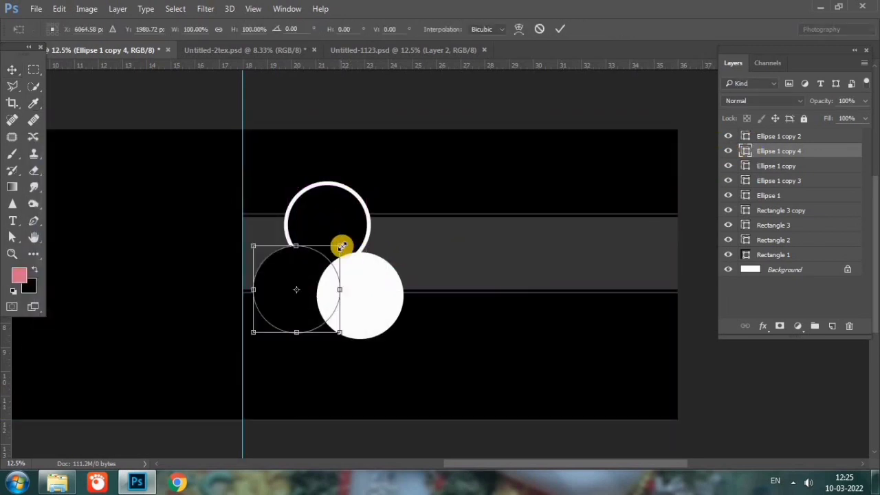
pyautogui.moveTo(342, 245); pyautogui.dragTo(338, 248)
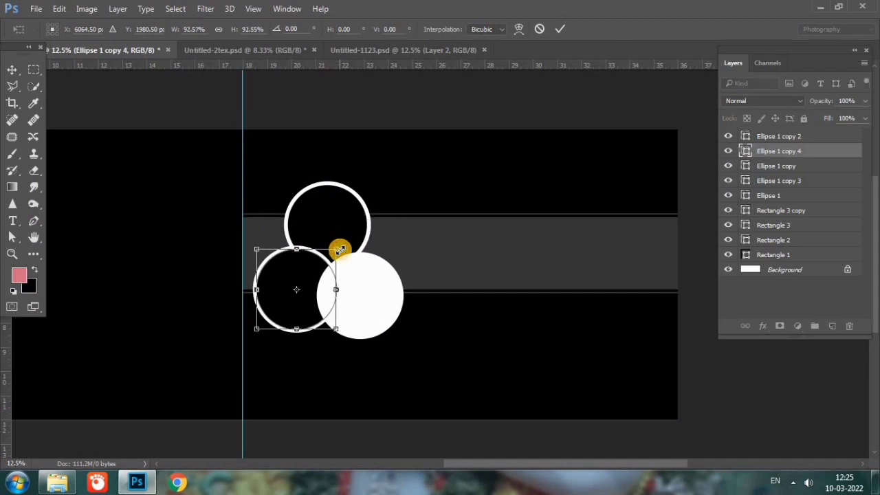
pyautogui.press('Return')
# Turn the bottom-right circle into a thin white ring around a black duplicate.
pyautogui.click(365, 286)
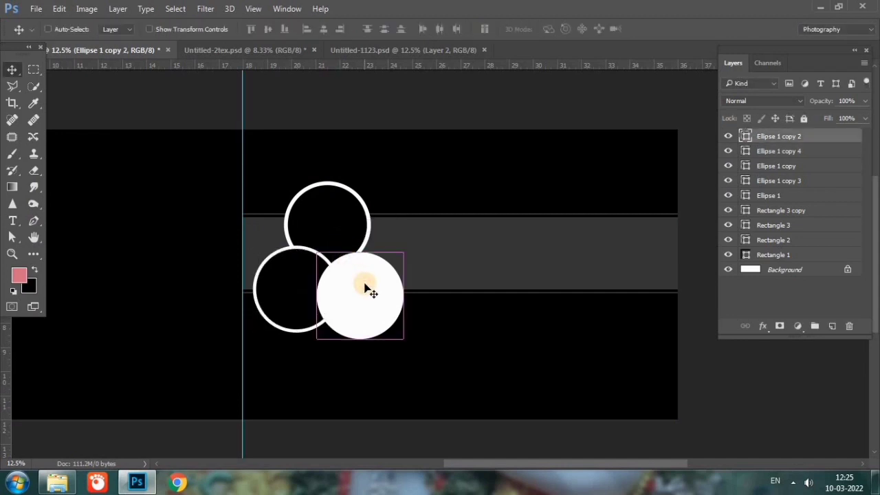
pyautogui.hotkey('ctrl', 'j')
pyautogui.doubleClick(746, 136)
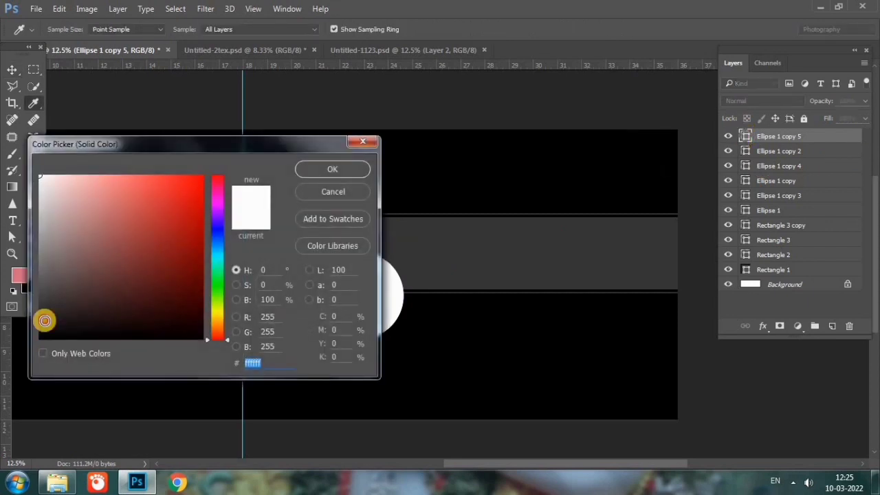
pyautogui.click(44, 317)
pyautogui.click(322, 167)
pyautogui.hotkey('ctrl', 't')
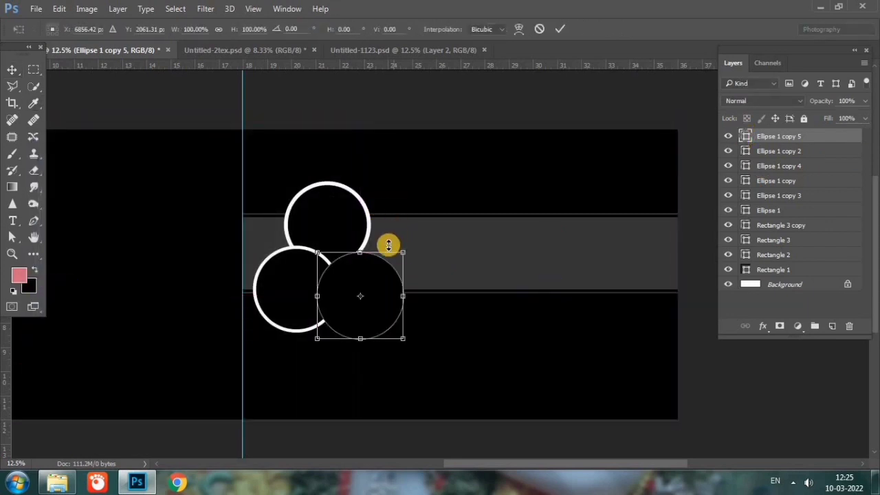
pyautogui.moveTo(405, 253); pyautogui.dragTo(400, 256)
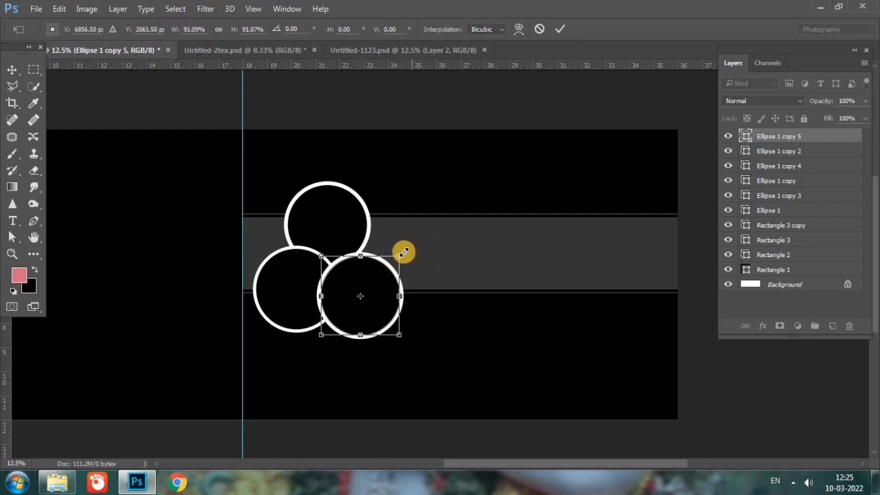
pyautogui.moveTo(402, 253); pyautogui.dragTo(403, 252)
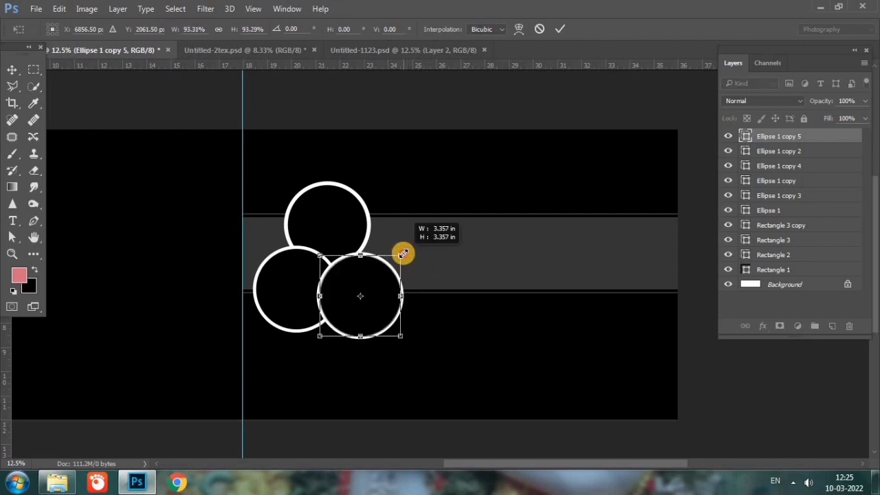
pyautogui.press('Return')
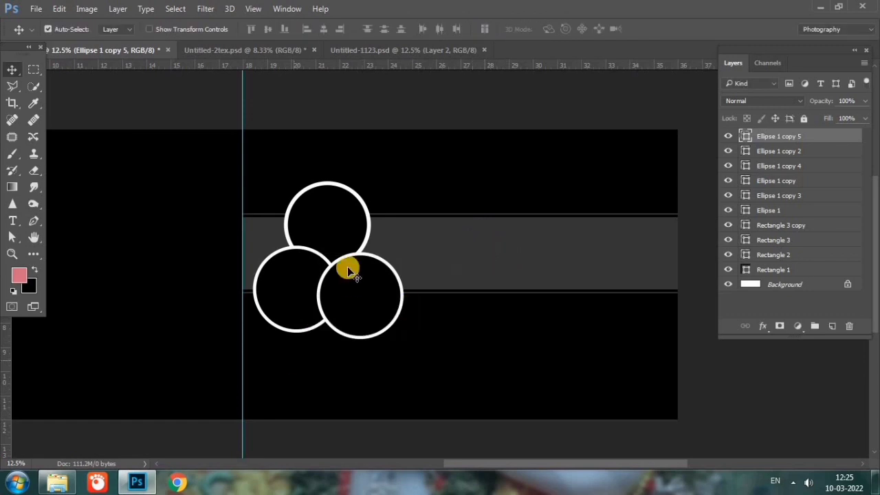
pyautogui.click(343, 209)
# Open the couple cut-out PSD from the wedding photo folder and drag it into the spread.
pyautogui.click(765, 137)
pyautogui.click(65, 487)
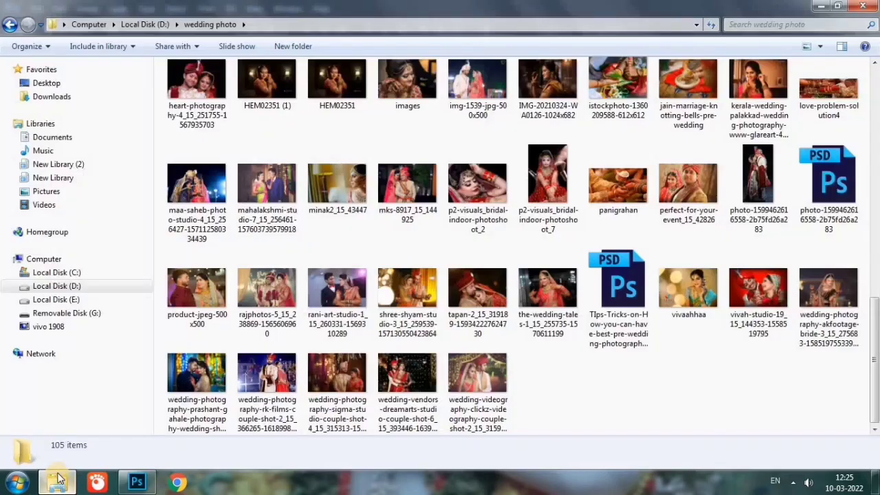
pyautogui.moveTo(828, 182)
pyautogui.mouseDown()
pyautogui.moveTo(136, 481)
pyautogui.moveTo(569, 47)
pyautogui.mouseUp()
pyautogui.moveTo(461, 212)
pyautogui.mouseDown()
pyautogui.moveTo(537, 251)
pyautogui.moveTo(560, 251)
pyautogui.mouseUp()
# Close the couple source file, then scale the couple to about 79% at the right edge.
pyautogui.click(439, 50)
pyautogui.click(582, 49)
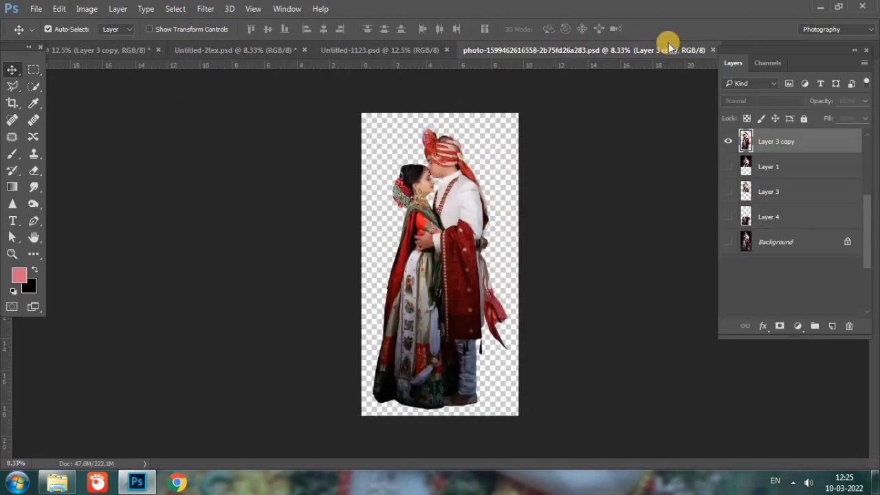
pyautogui.hotkey('ctrl', 'w')
pyautogui.click(109, 50)
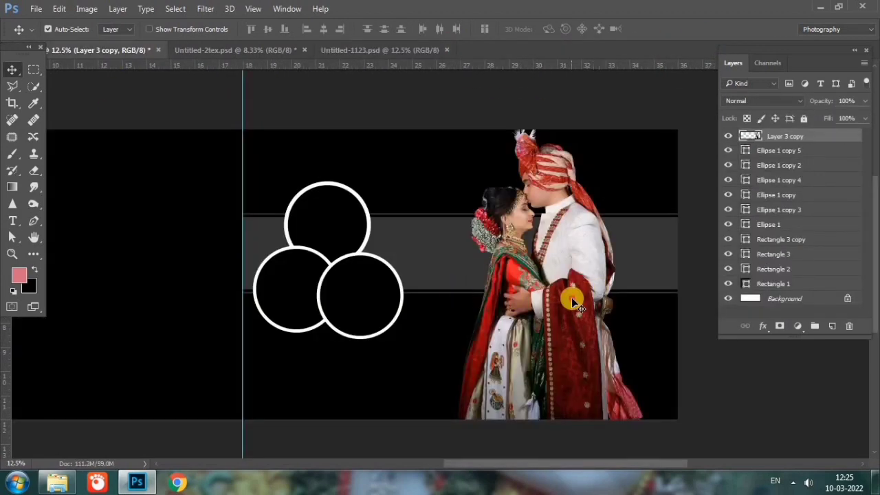
pyautogui.moveTo(575, 303); pyautogui.dragTo(600, 303)
pyautogui.hotkey('ctrl', 't')
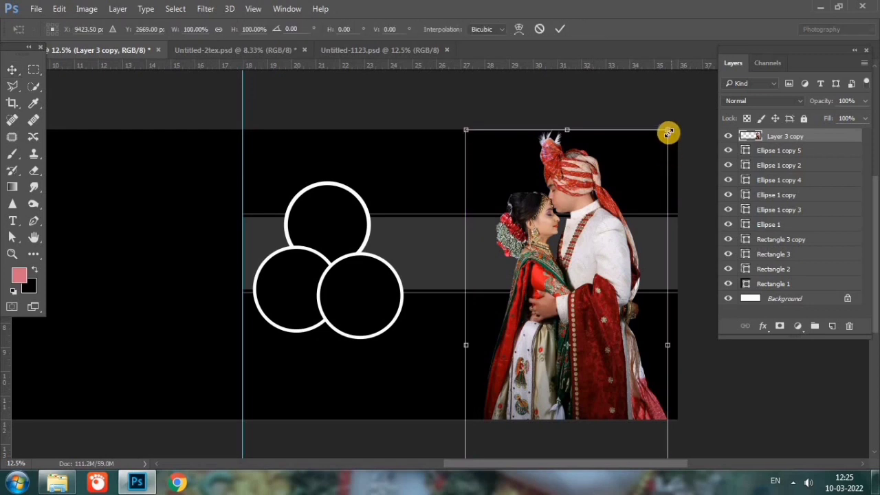
pyautogui.moveTo(669, 133); pyautogui.dragTo(647, 172)
pyautogui.moveTo(601, 314)
pyautogui.mouseDown()
pyautogui.moveTo(609, 298)
pyautogui.moveTo(600, 311)
pyautogui.mouseUp()
pyautogui.press('Return')
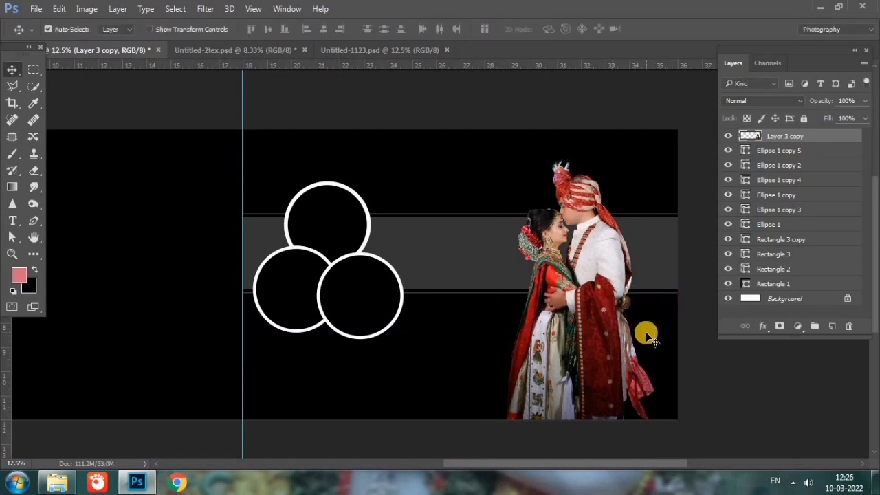
pyautogui.hotkey('shift', 'Up')
pyautogui.hotkey('shift', 'Up')
pyautogui.hotkey('shift', 'Up')
pyautogui.hotkey('shift', 'Up')
pyautogui.hotkey('shift', 'Up')
pyautogui.hotkey('shift', 'Up')
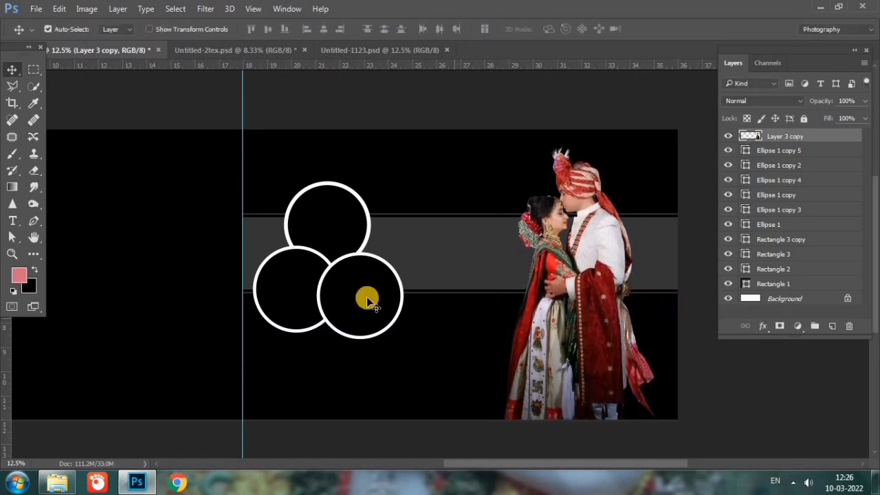
# Shift the three-circle cluster slightly right and the couple slightly left.
pyautogui.click(768, 224)
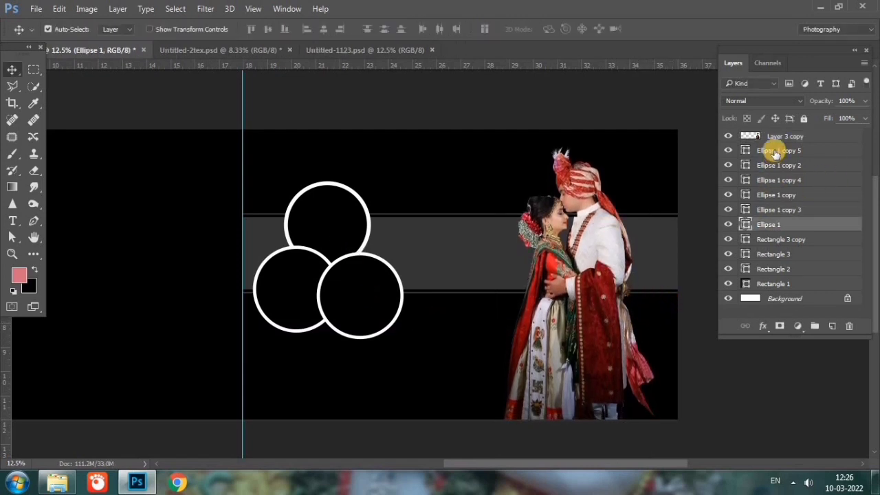
pyautogui.keyDown('shift'); pyautogui.click(775, 151); pyautogui.keyUp('shift')
pyautogui.moveTo(374, 296)
pyautogui.mouseDown()
pyautogui.moveTo(420, 301)
pyautogui.moveTo(409, 303)
pyautogui.mouseUp()
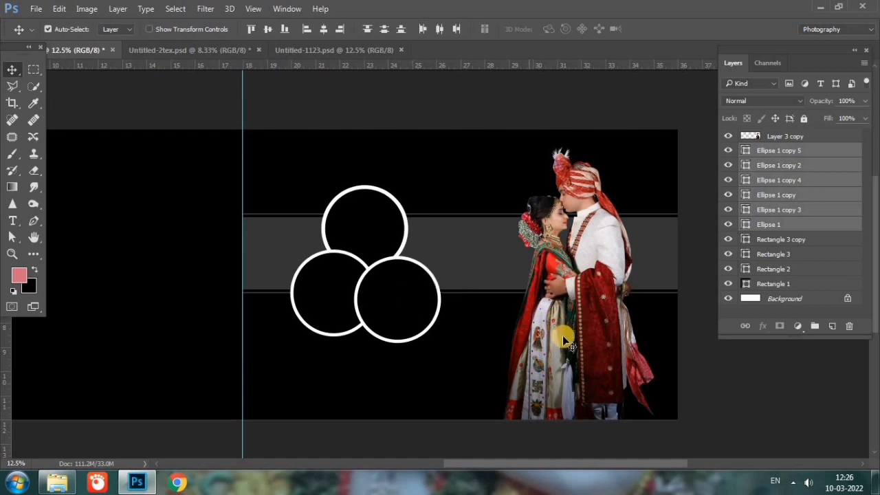
pyautogui.moveTo(584, 338); pyautogui.dragTo(574, 335)
pyautogui.click(818, 140)
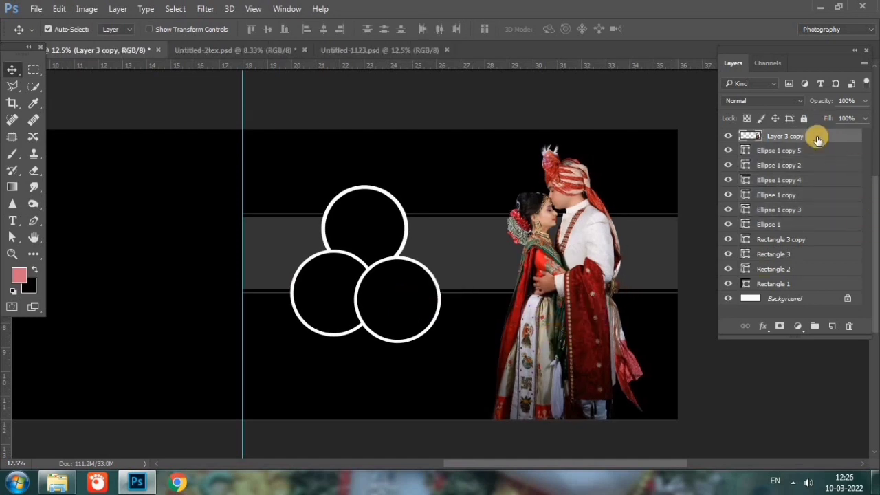
pyautogui.click(812, 150)
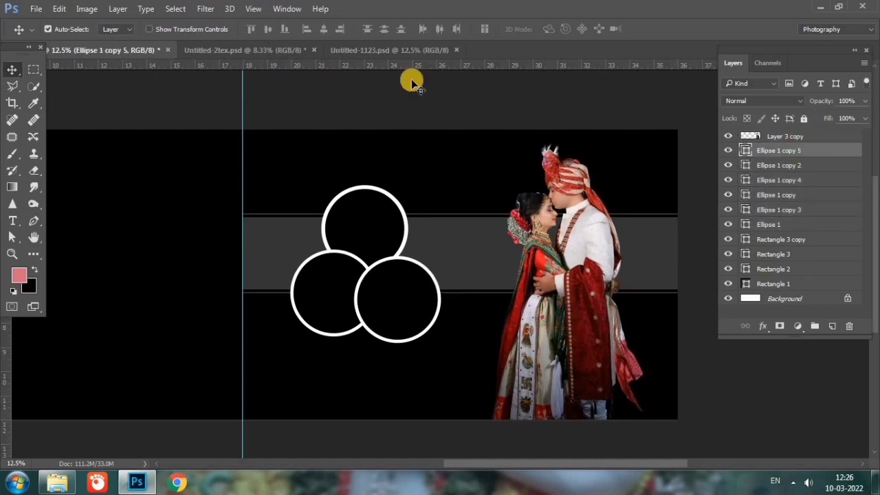
pyautogui.click(243, 50)
# Bring the love text from Untitled-2tex into the spread and set its Color Overlay to red ff0000.
pyautogui.moveTo(514, 197); pyautogui.dragTo(110, 53)
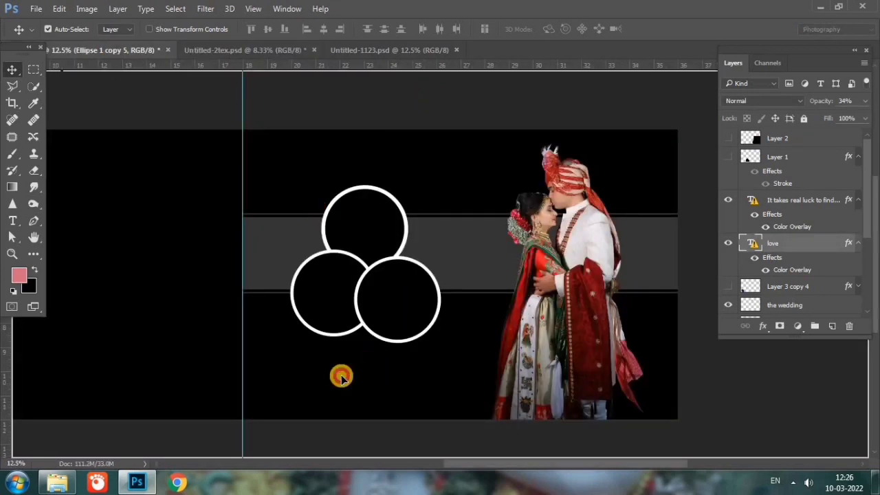
pyautogui.click(341, 377)
pyautogui.doubleClick(800, 176)
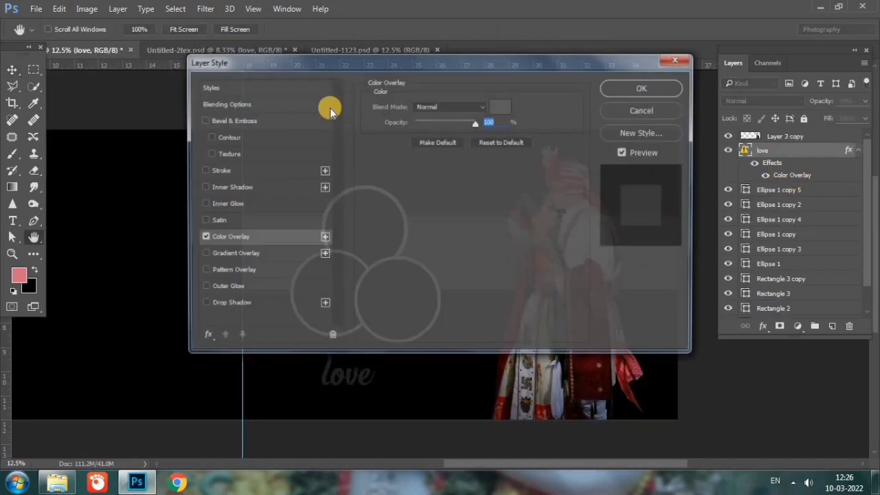
pyautogui.click(502, 106)
pyautogui.click(332, 168)
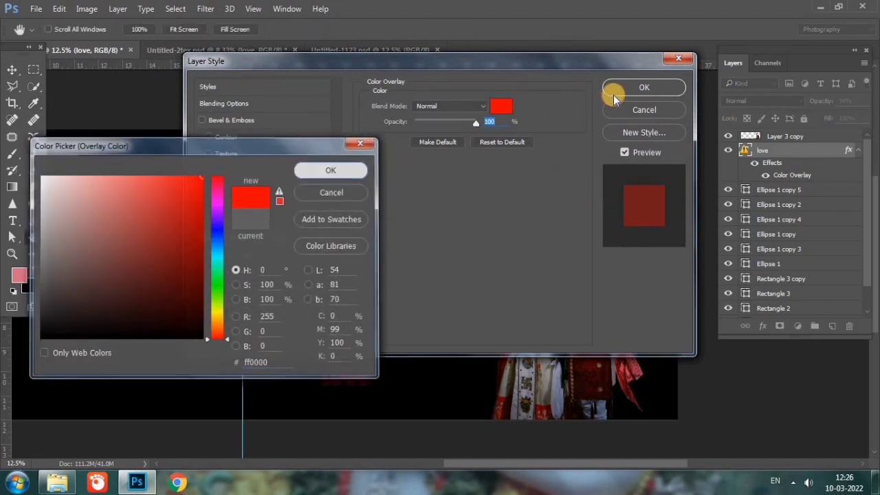
pyautogui.click(639, 88)
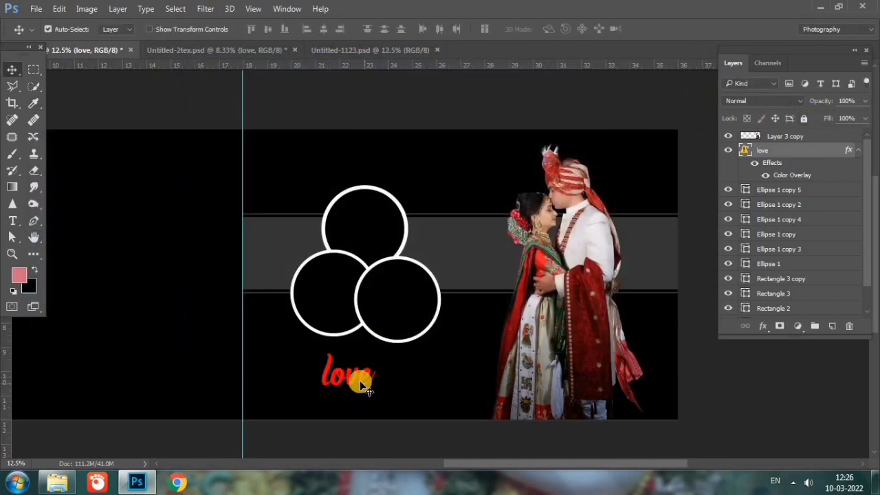
pyautogui.moveTo(364, 385); pyautogui.dragTo(484, 216)
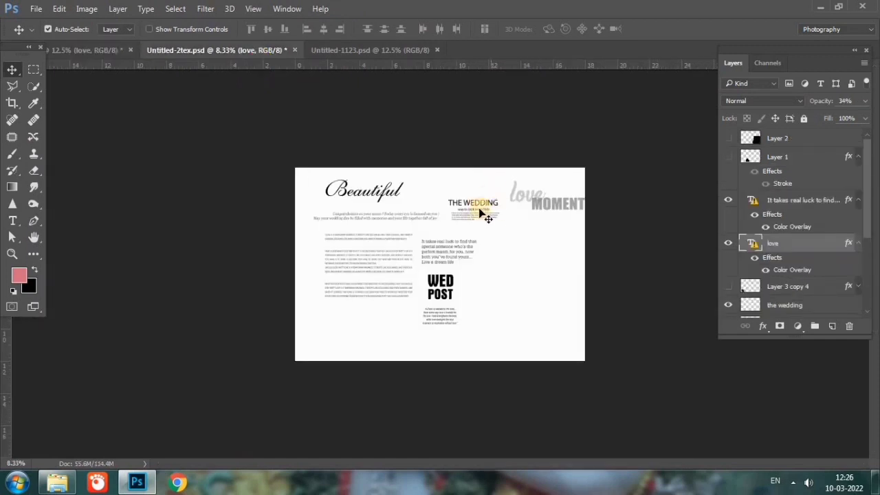
# Bring the MOMENT text into the spread, recolour it and place it beside love.
pyautogui.moveTo(541, 209); pyautogui.dragTo(411, 430)
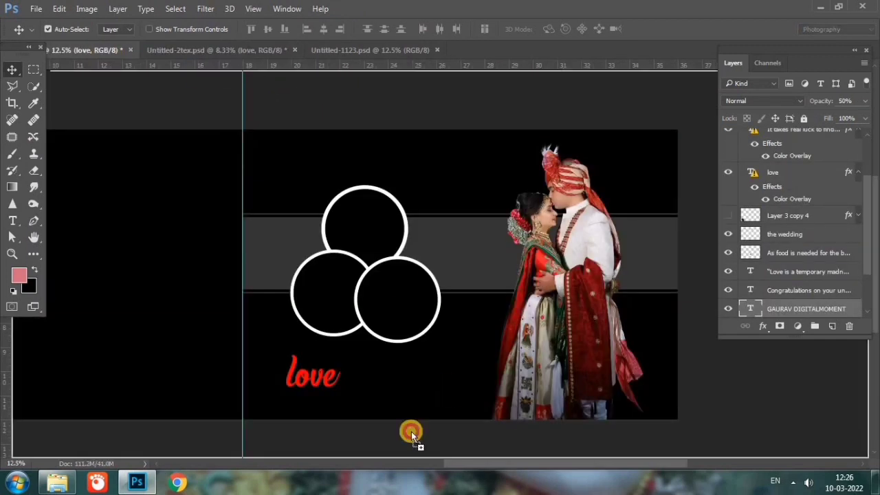
pyautogui.moveTo(383, 395); pyautogui.dragTo(385, 397)
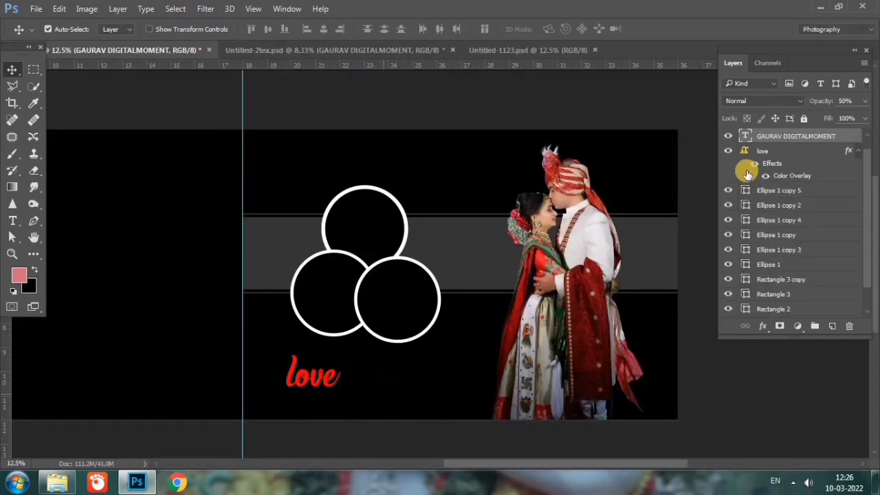
pyautogui.doubleClick(743, 134)
pyautogui.click(449, 29)
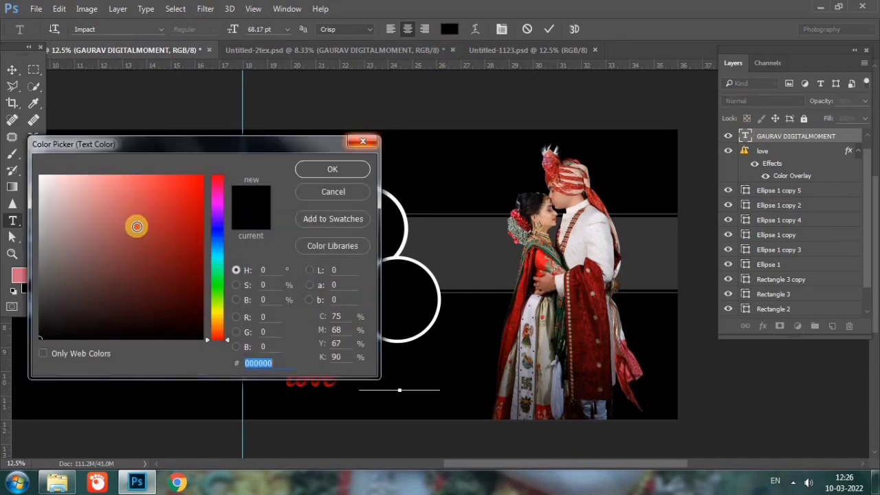
pyautogui.click(331, 168)
pyautogui.click(12, 69)
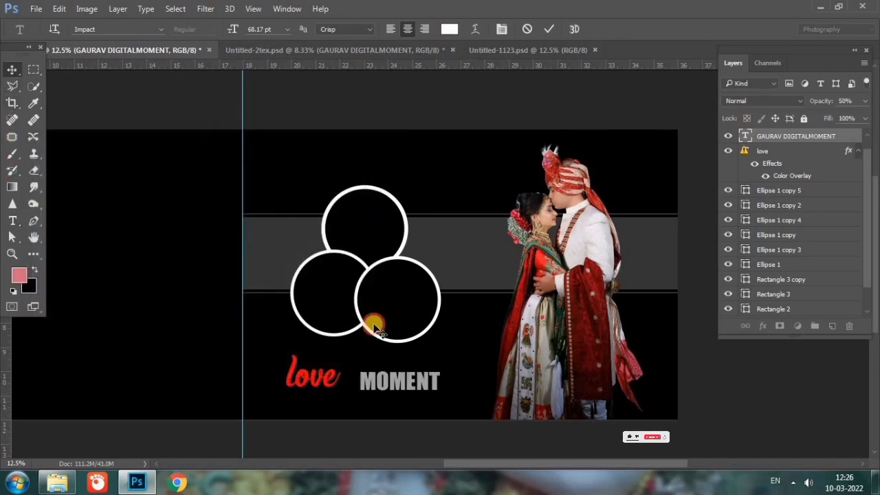
pyautogui.moveTo(383, 382); pyautogui.dragTo(359, 379)
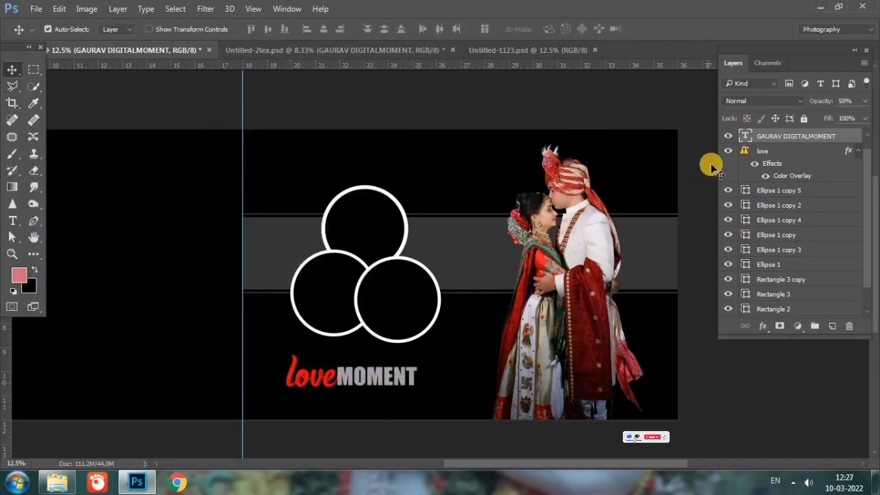
# Set MOMENT to 36 pt and tuck it against love.
pyautogui.doubleClick(745, 135)
pyautogui.click(282, 33)
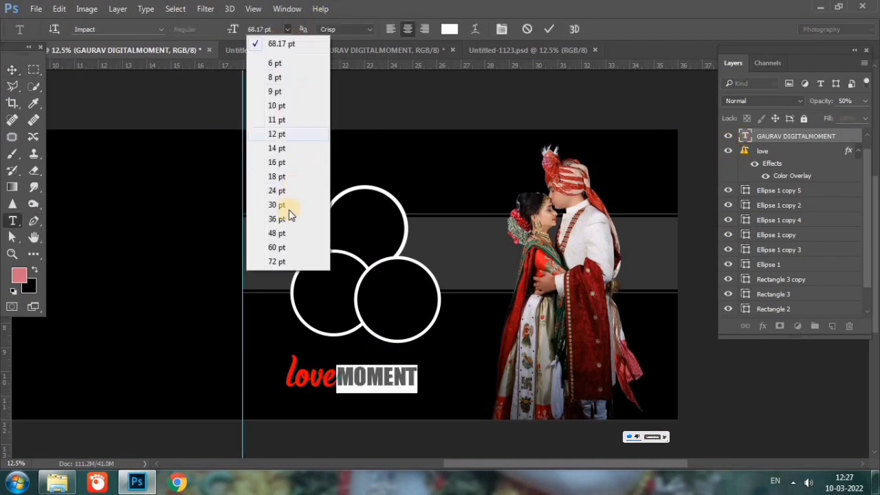
pyautogui.click(284, 206)
pyautogui.click(10, 71)
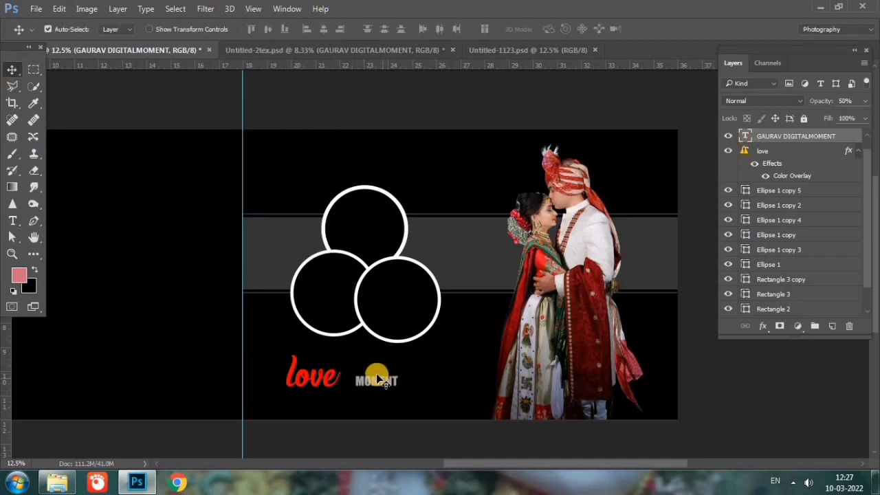
pyautogui.moveTo(383, 384); pyautogui.dragTo(361, 380)
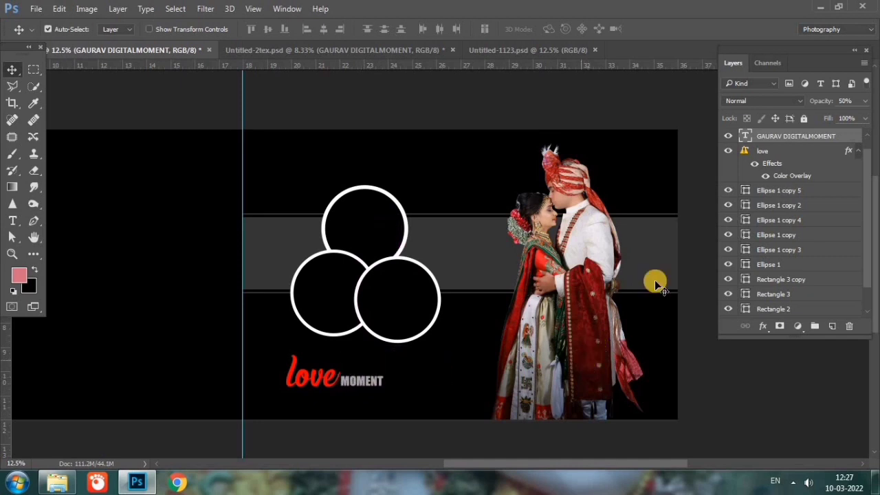
# Scale love and MOMENT together to about 80% and centre them under the circles.
pyautogui.keyDown('shift'); pyautogui.click(798, 157); pyautogui.keyUp('shift')
pyautogui.hotkey('ctrl', 't')
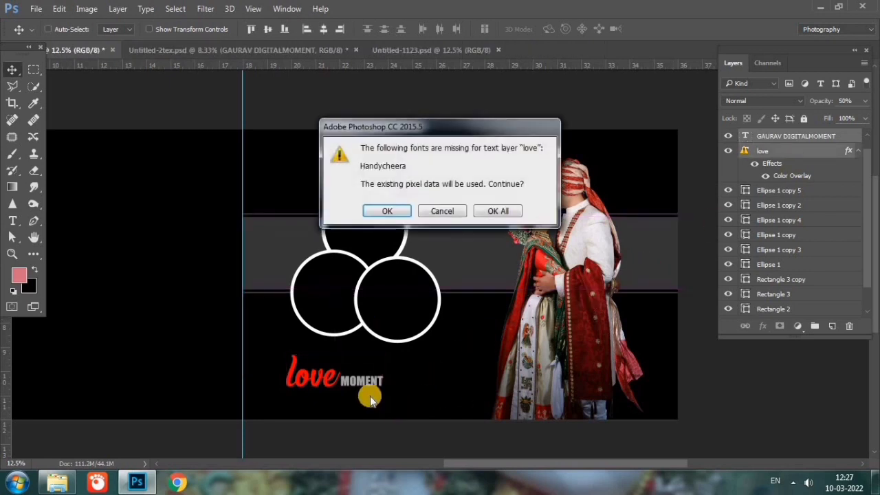
pyautogui.click(391, 209)
pyautogui.moveTo(377, 387)
pyautogui.mouseDown()
pyautogui.moveTo(363, 379)
pyautogui.moveTo(402, 376)
pyautogui.mouseUp()
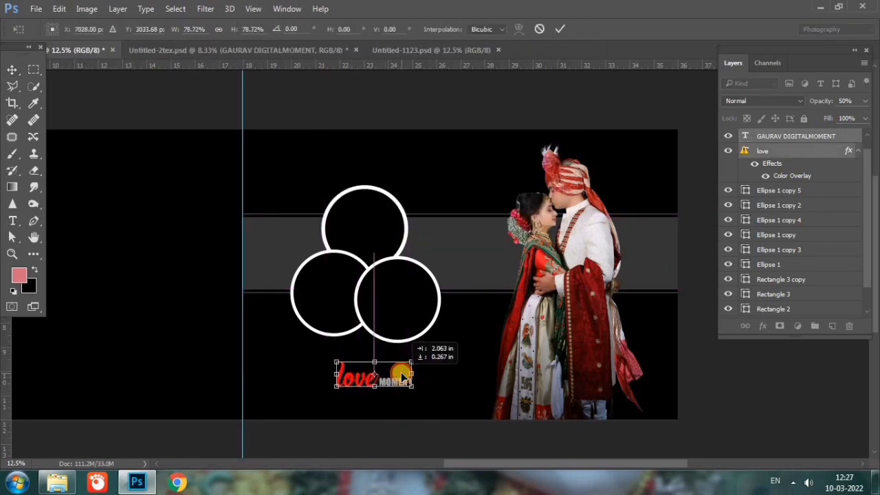
pyautogui.press('Return')
pyautogui.click(824, 134)
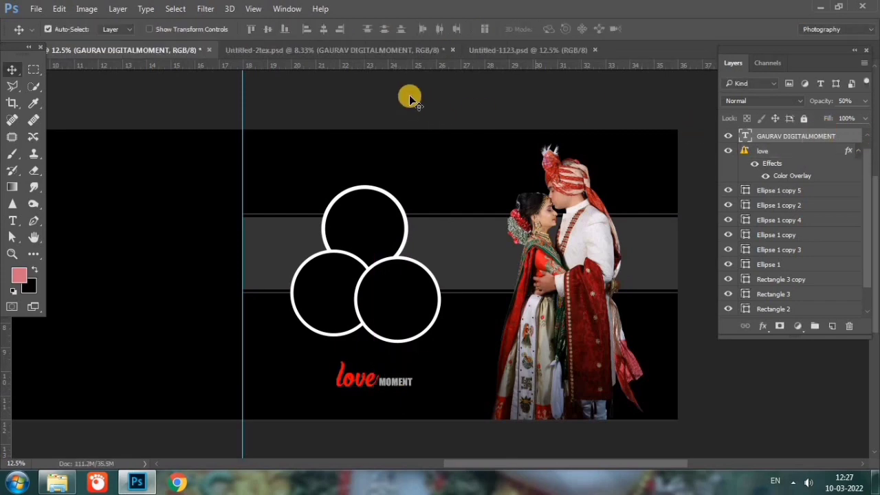
# Bring the congratulations paragraph into the spread and colour it white (#ffffff).
pyautogui.click(330, 50)
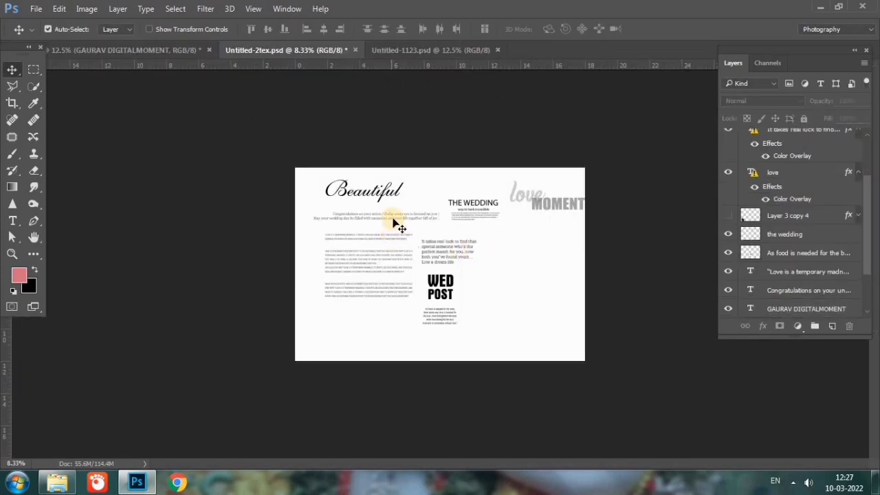
pyautogui.moveTo(395, 224); pyautogui.dragTo(413, 406)
pyautogui.doubleClick(744, 138)
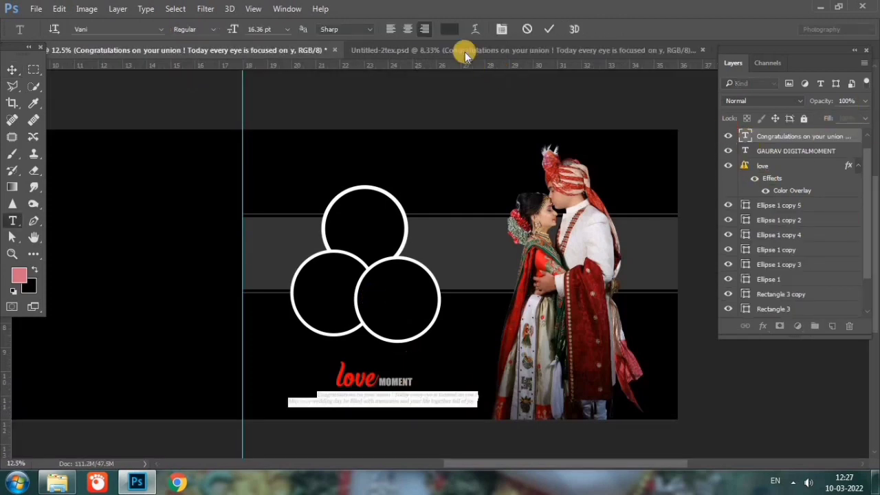
pyautogui.click(448, 29)
pyautogui.write('ffffff')
pyautogui.click(328, 169)
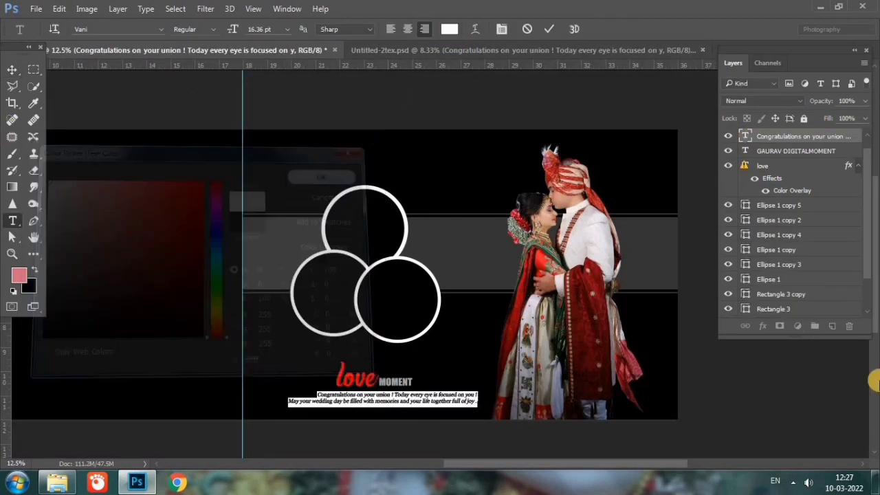
pyautogui.click(12, 70)
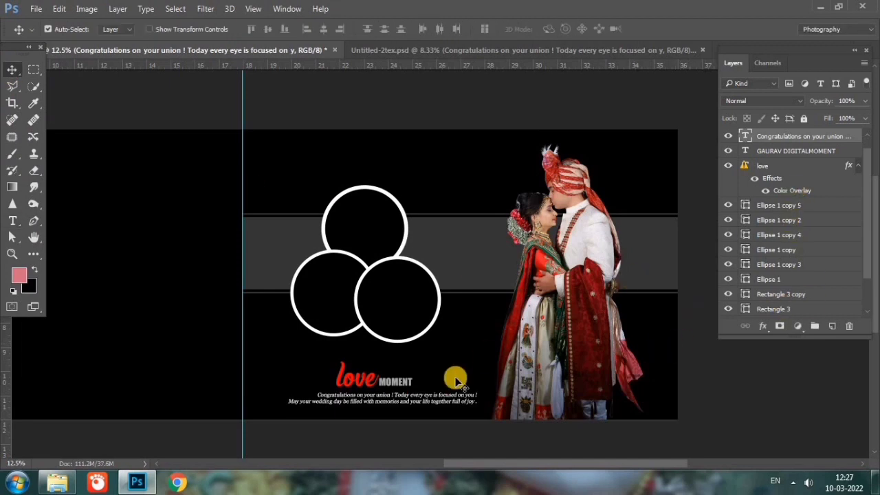
# Shift love MOMENT and the congratulations lines left, centred beneath the three circles.
pyautogui.click(779, 151)
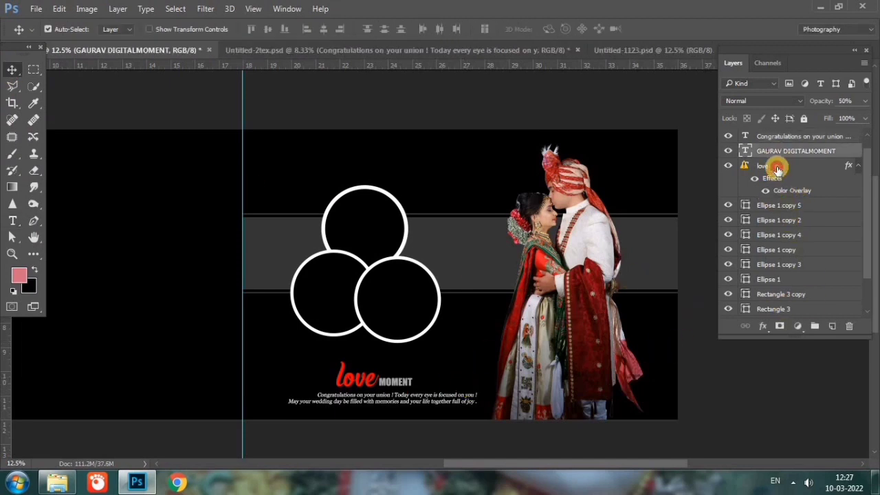
pyautogui.click(777, 169)
pyautogui.hotkey('shift', 'Right')
pyautogui.hotkey('shift', 'Right')
pyautogui.hotkey('shift', 'Right')
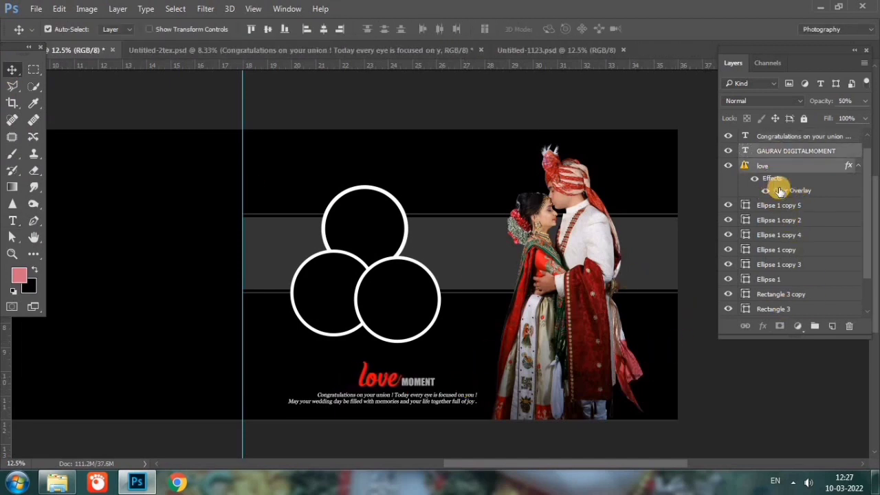
pyautogui.hotkey('shift', 'Left')
pyautogui.hotkey('shift', 'Left')
pyautogui.hotkey('shift', 'Left')
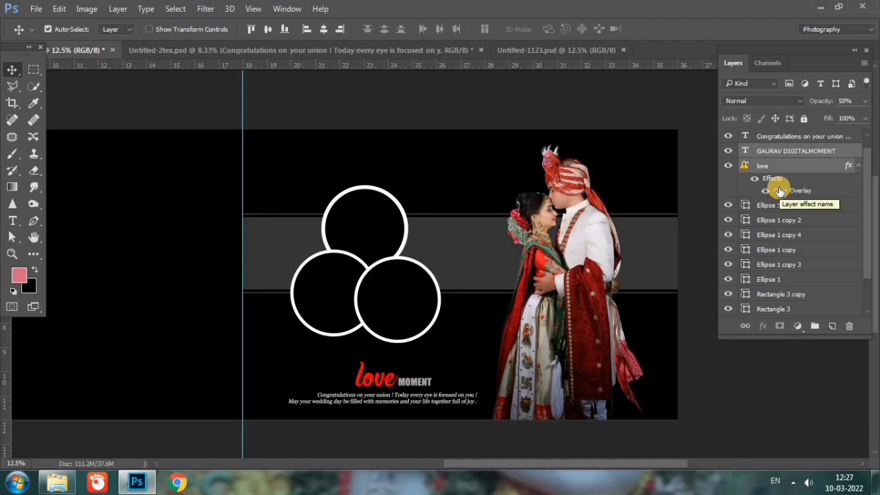
pyautogui.keyDown('shift'); pyautogui.click(779, 137); pyautogui.keyUp('shift')
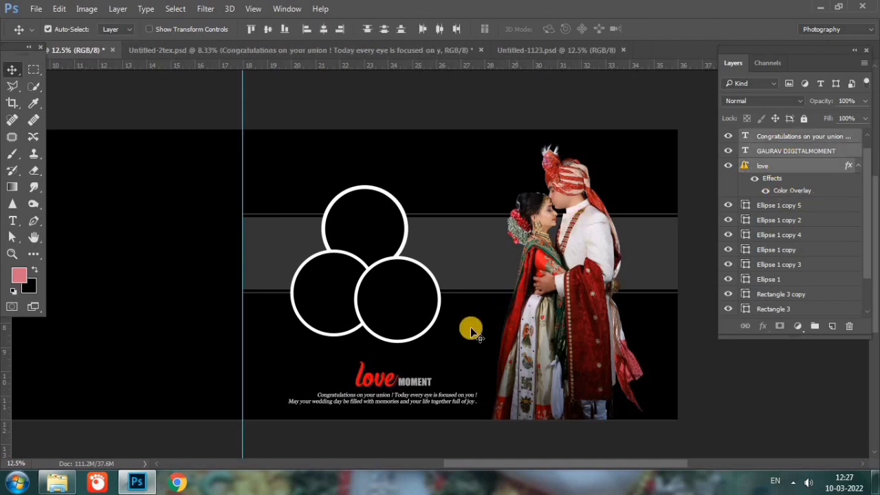
pyautogui.moveTo(429, 382)
pyautogui.mouseDown()
pyautogui.moveTo(410, 385)
pyautogui.moveTo(416, 379)
pyautogui.mouseUp()
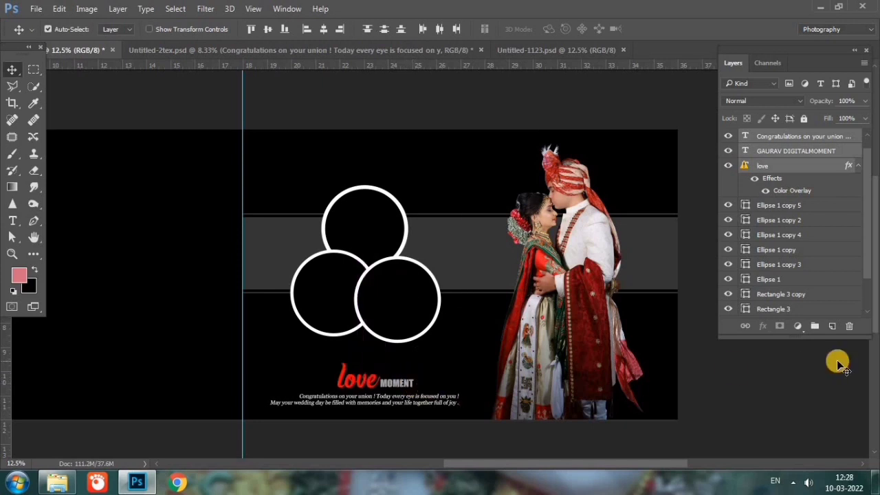
pyautogui.click(821, 136)
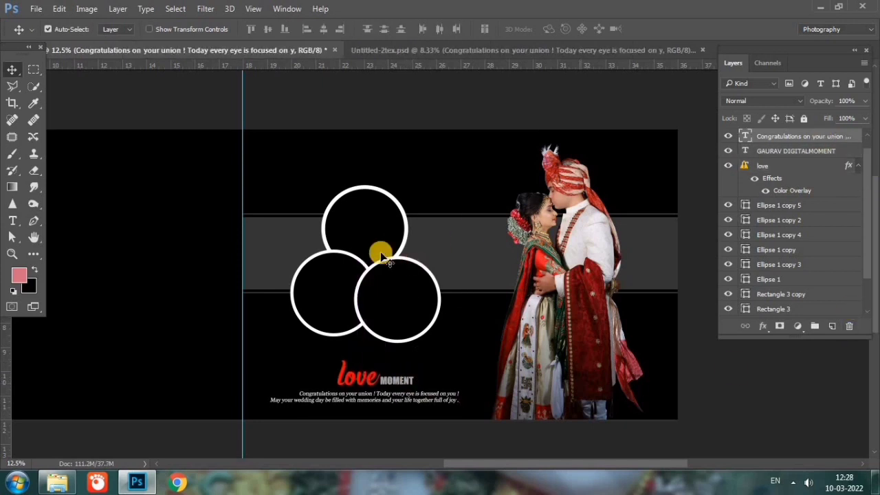
pyautogui.click(360, 229)
# Bring the couple photo from the wedding photo folder into the album layout as Layer 1.
pyautogui.click(382, 49)
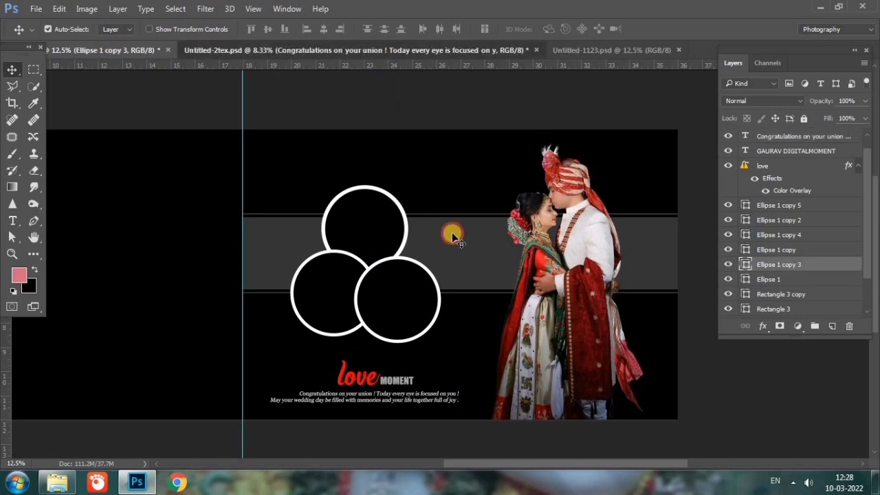
pyautogui.click(504, 270)
pyautogui.click(103, 49)
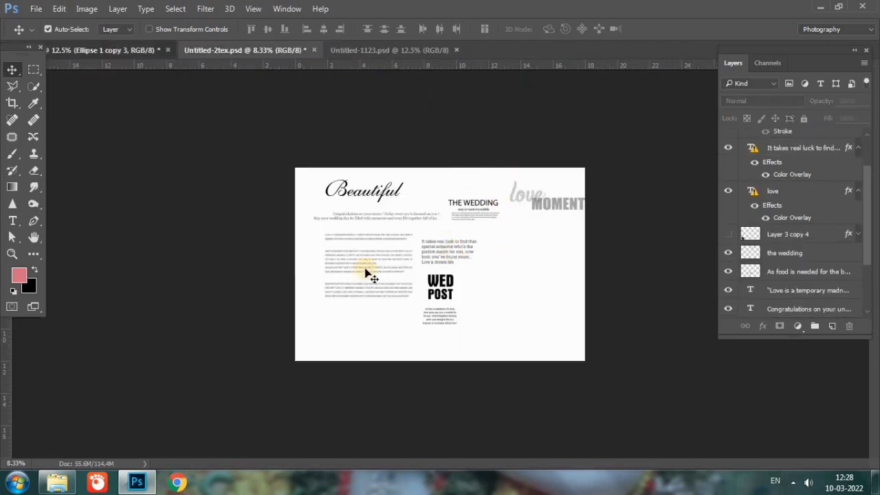
pyautogui.click(57, 482)
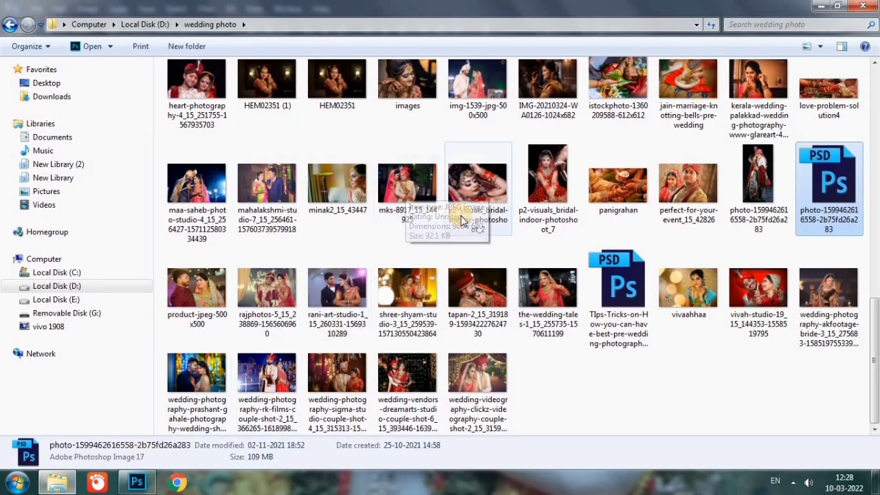
pyautogui.moveTo(407, 375)
pyautogui.mouseDown()
pyautogui.moveTo(136, 475)
pyautogui.moveTo(528, 46)
pyautogui.mouseUp()
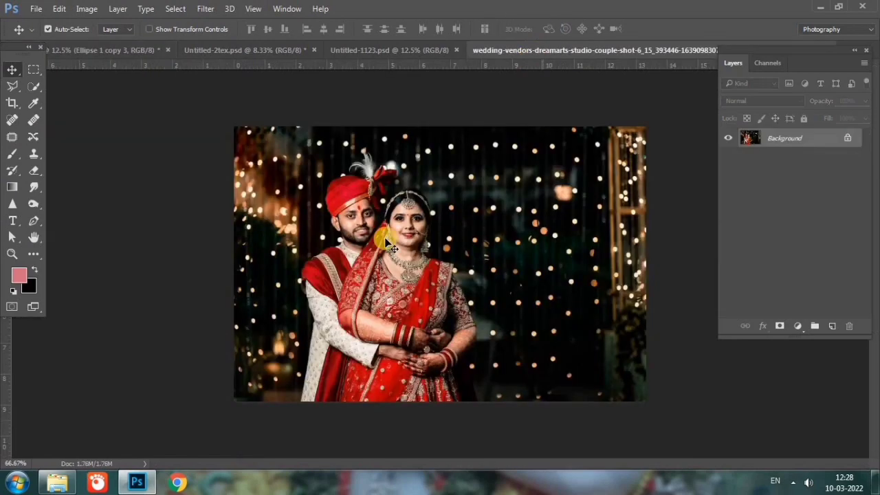
pyautogui.moveTo(385, 240)
pyautogui.mouseDown()
pyautogui.moveTo(107, 55)
pyautogui.moveTo(385, 240)
pyautogui.mouseUp()
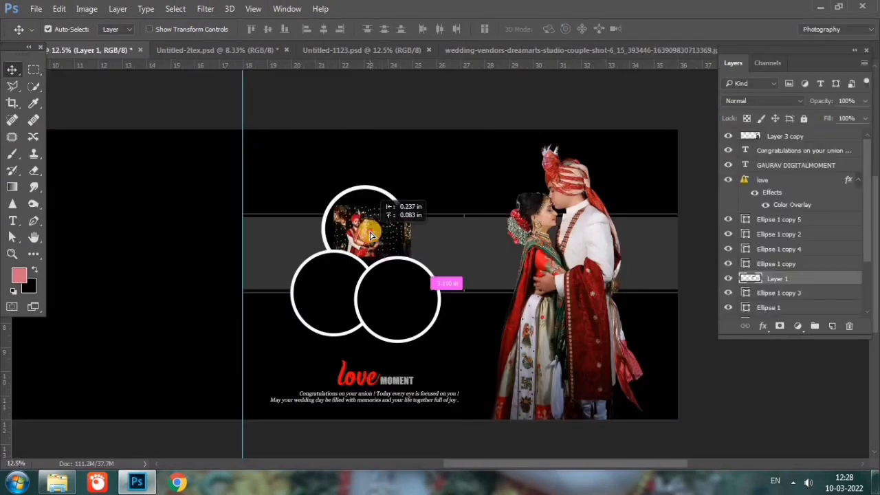
# Clip the couple photo into the top circle and enlarge it to fill the circle.
pyautogui.rightClick(784, 268)
pyautogui.click(563, 291)
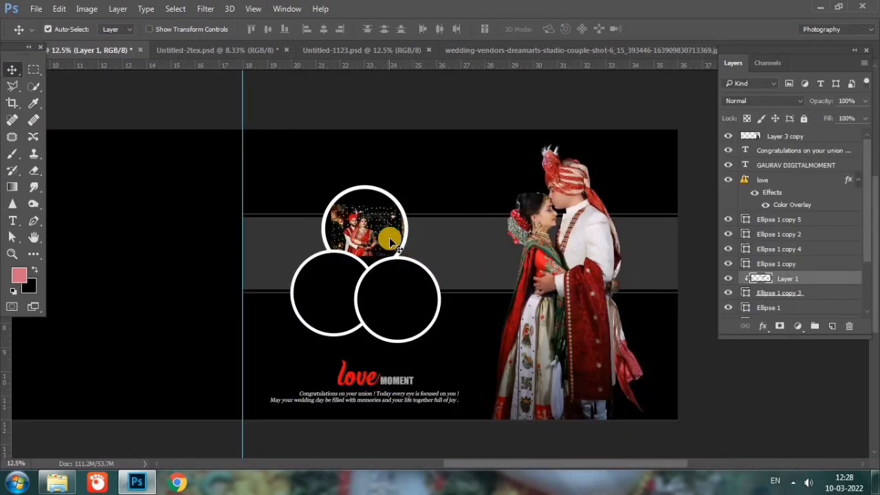
pyautogui.hotkey('ctrl', 't')
pyautogui.moveTo(416, 226)
pyautogui.mouseDown()
pyautogui.moveTo(412, 204)
pyautogui.moveTo(459, 185)
pyautogui.mouseUp()
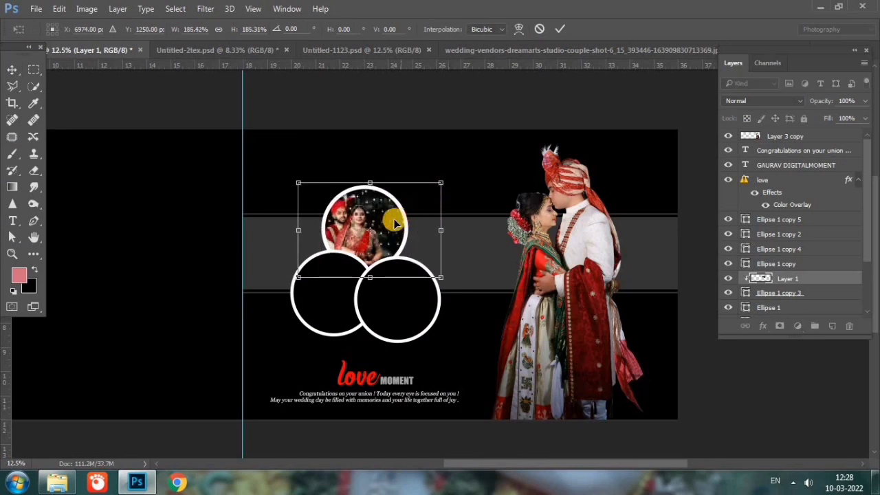
pyautogui.moveTo(413, 206); pyautogui.dragTo(409, 224)
pyautogui.moveTo(459, 186); pyautogui.dragTo(466, 180)
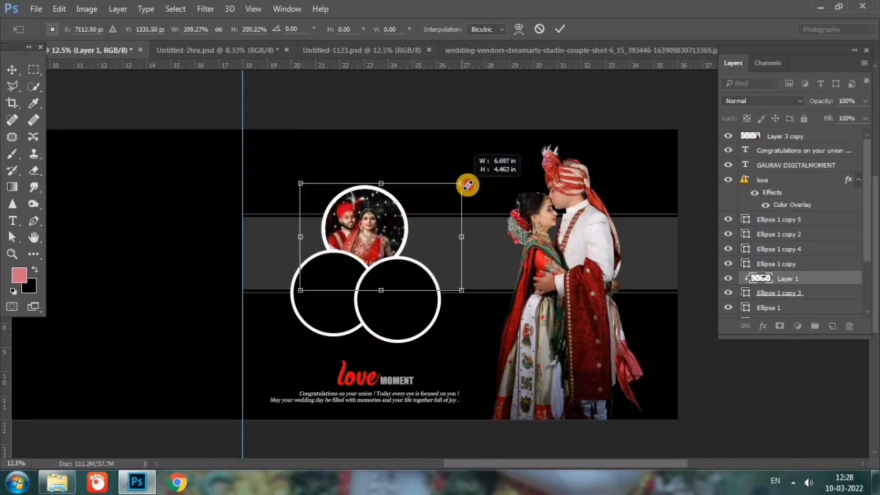
pyautogui.moveTo(398, 228); pyautogui.dragTo(406, 228)
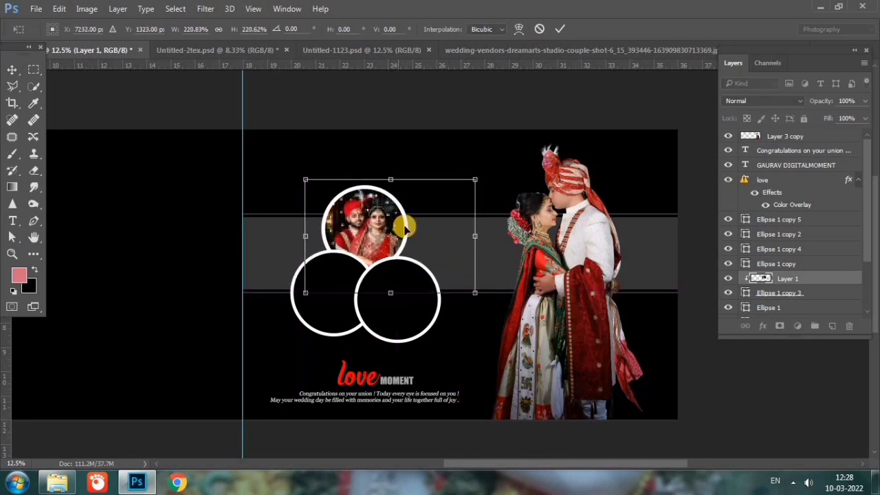
pyautogui.press('Return')
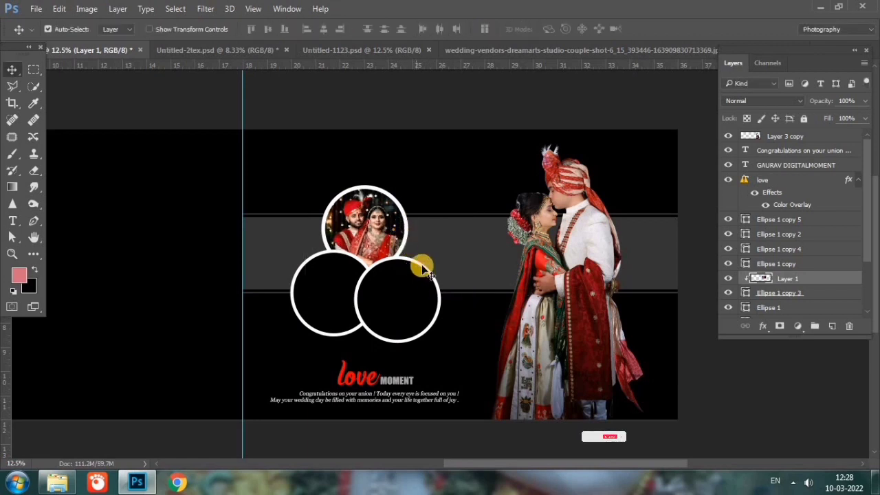
pyautogui.click(426, 270)
# Move Ellipse 1 copy 2 and Ellipse 1 copy lower in the layer stack.
pyautogui.click(373, 281)
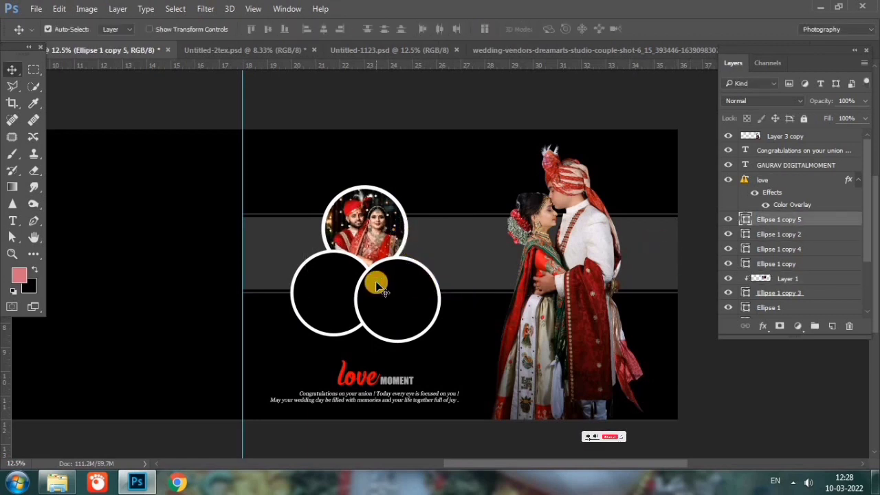
pyautogui.click(369, 219)
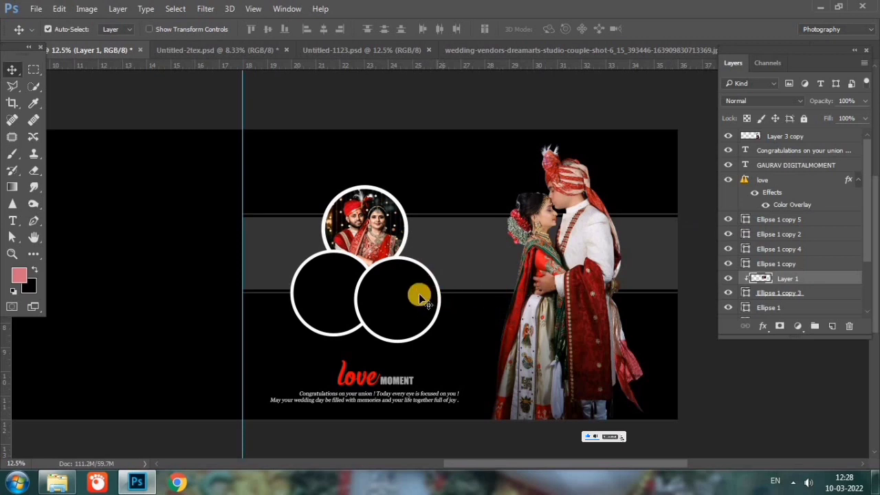
pyautogui.click(441, 295)
pyautogui.click(595, 267)
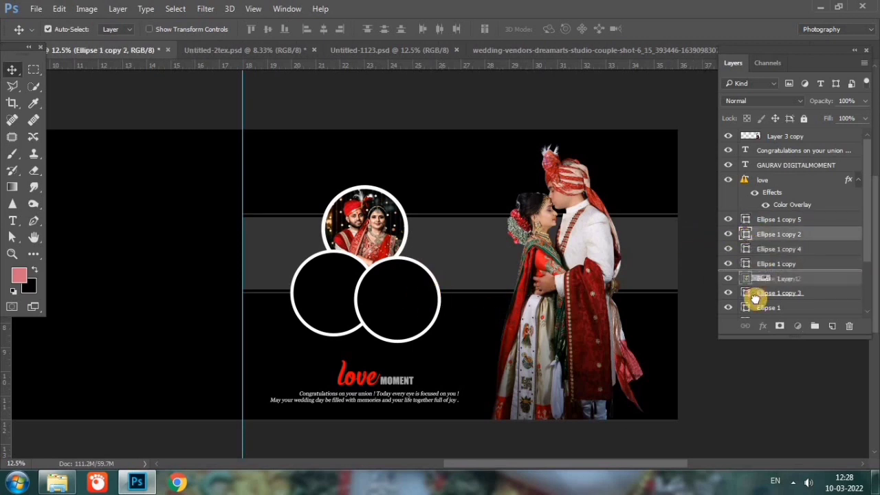
pyautogui.moveTo(747, 235); pyautogui.dragTo(753, 300)
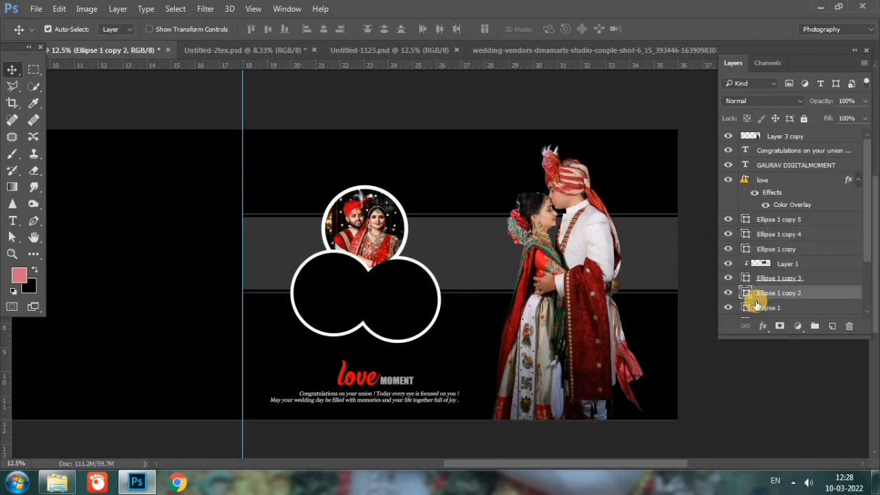
pyautogui.click(340, 259)
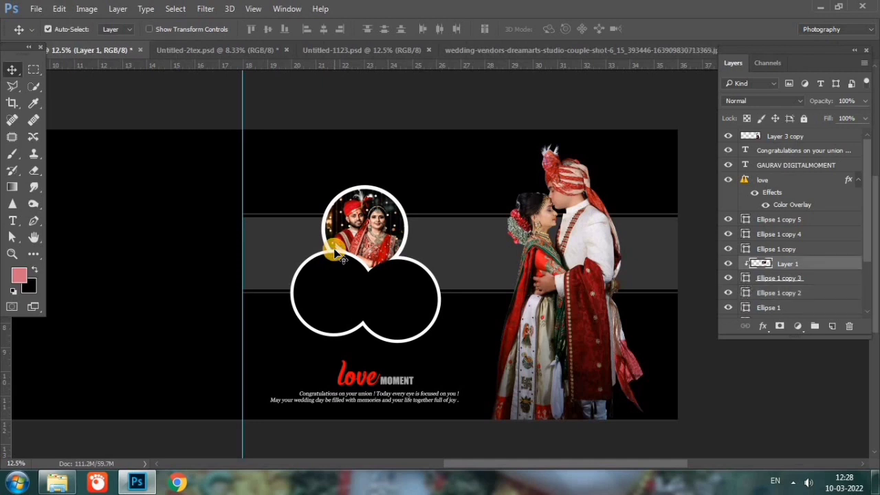
pyautogui.click(342, 302)
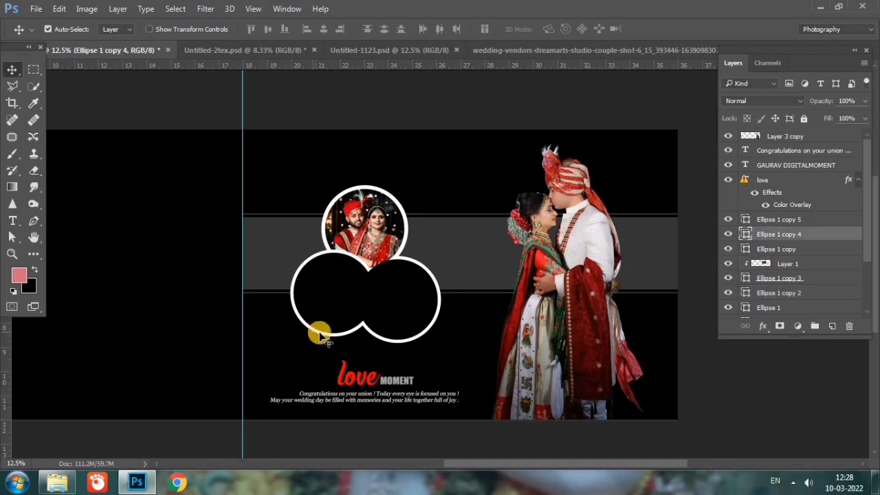
pyautogui.click(728, 249)
pyautogui.click(727, 249)
pyautogui.moveTo(769, 249); pyautogui.dragTo(770, 301)
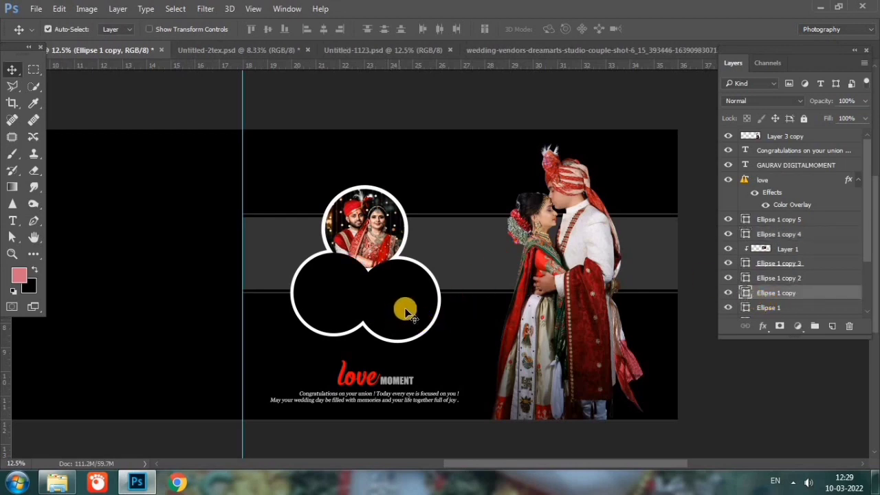
pyautogui.click(328, 286)
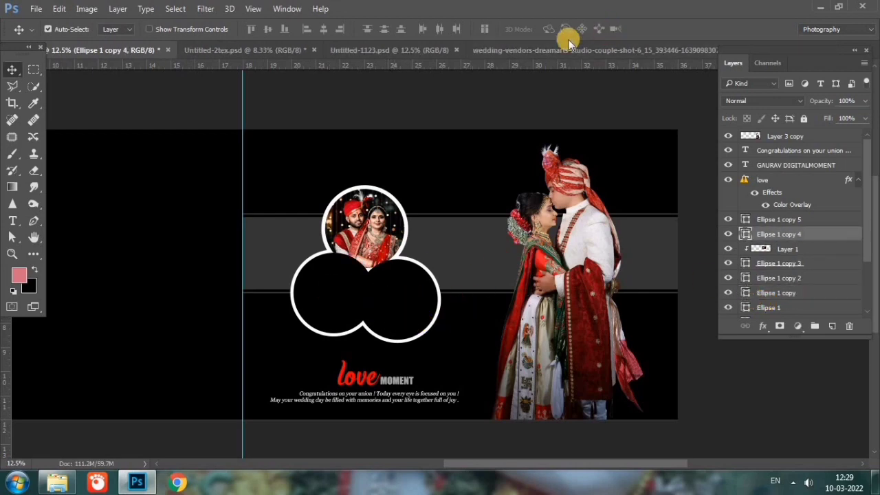
# Look through the other open documents, float the couple photo window, and return to the album layout.
pyautogui.click(660, 51)
pyautogui.click(373, 52)
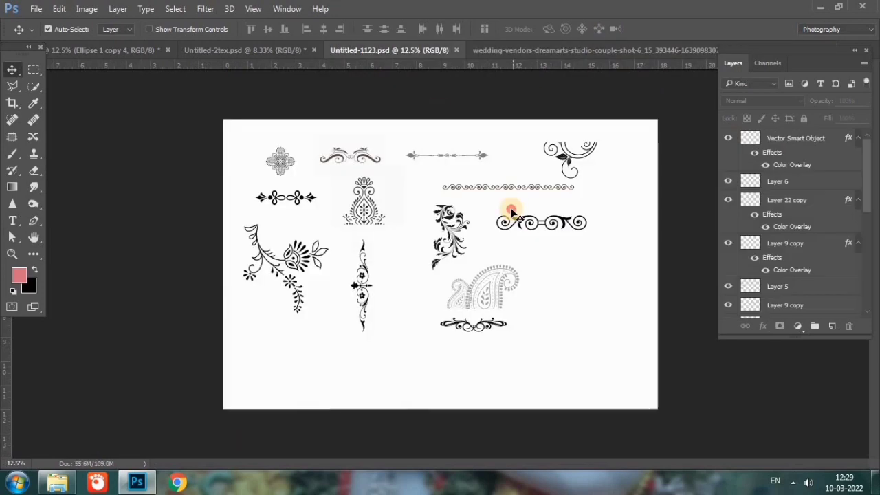
pyautogui.click(212, 52)
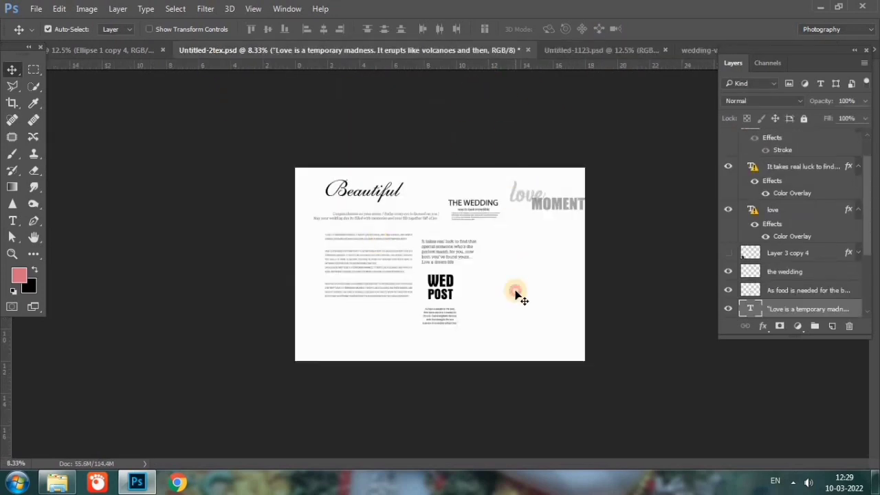
pyautogui.moveTo(567, 55); pyautogui.dragTo(608, 103)
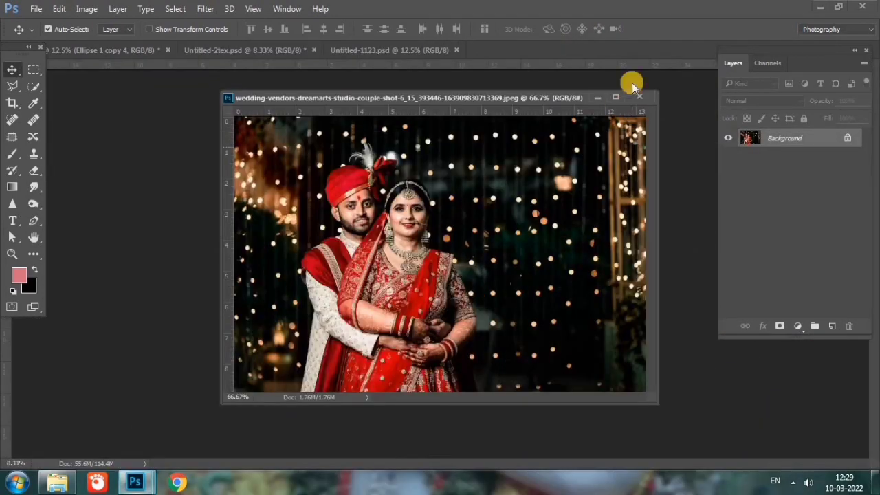
pyautogui.click(608, 103)
pyautogui.click(104, 49)
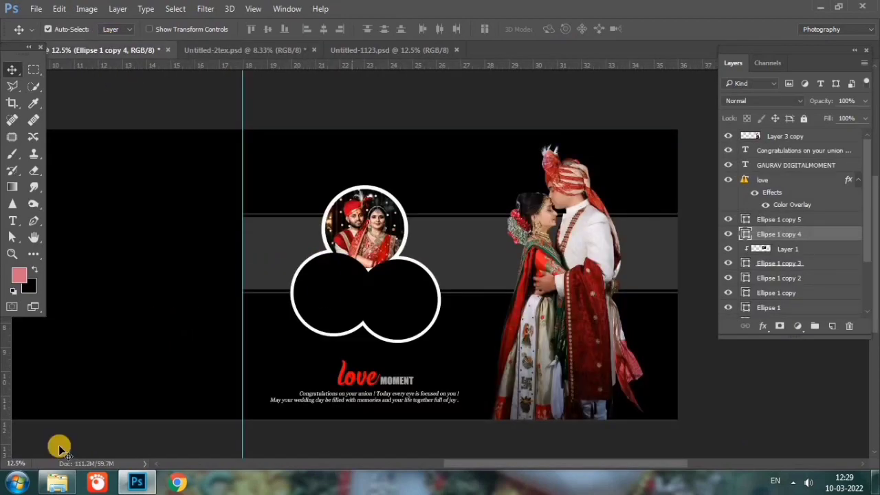
# Bring the mks-8917_15_144925 couple photo into the album layout.
pyautogui.click(60, 479)
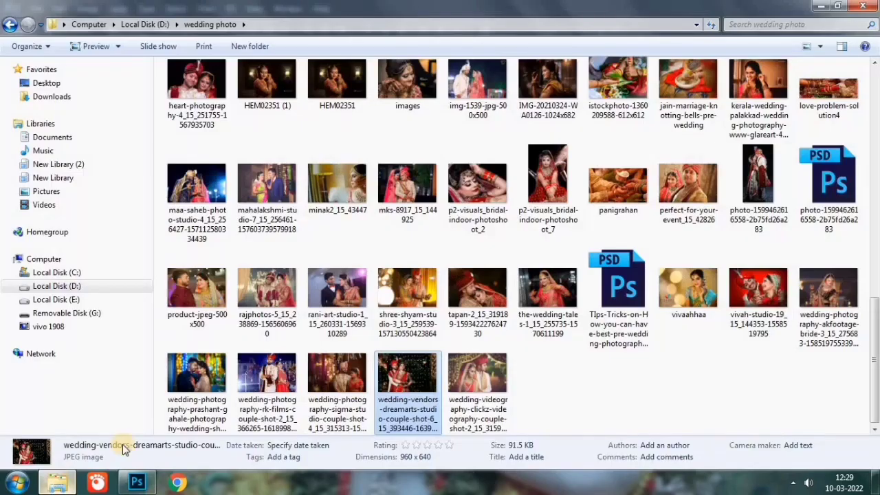
pyautogui.click(407, 187)
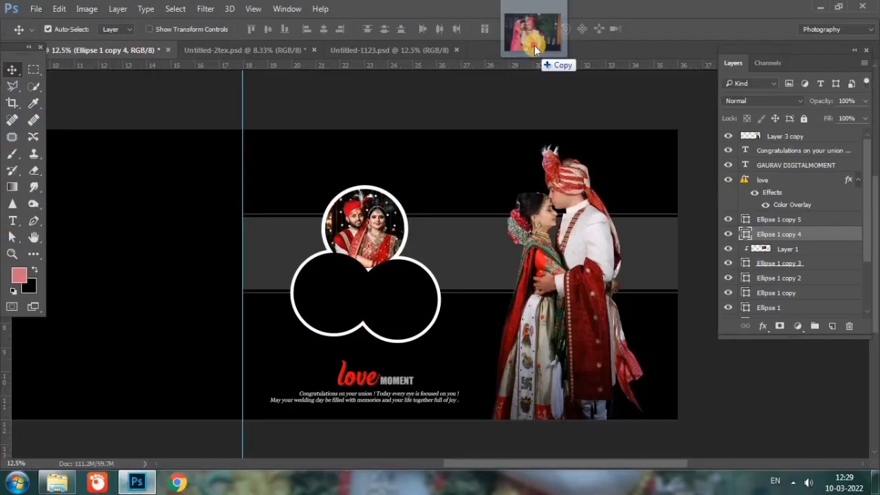
pyautogui.moveTo(329, 249); pyautogui.dragTo(534, 47)
pyautogui.moveTo(460, 139); pyautogui.dragTo(335, 297)
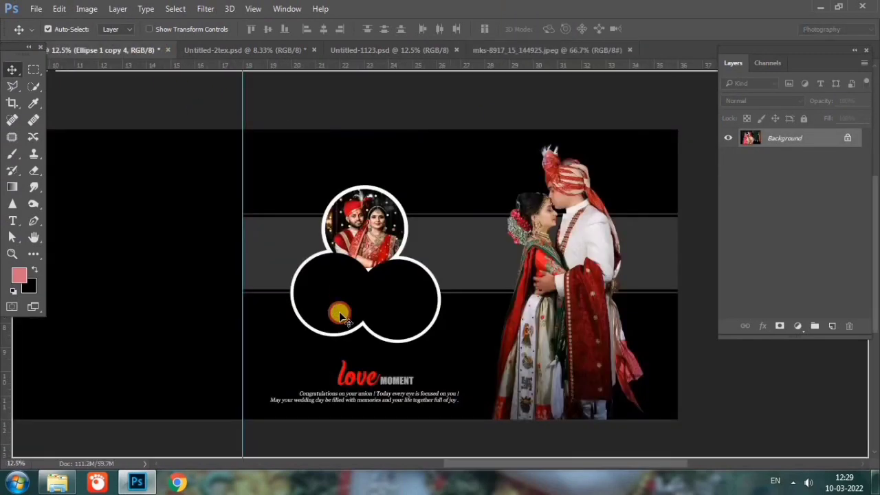
# Clip the photo to the lower-left circle and enlarge it to about 165%.
pyautogui.rightClick(778, 234)
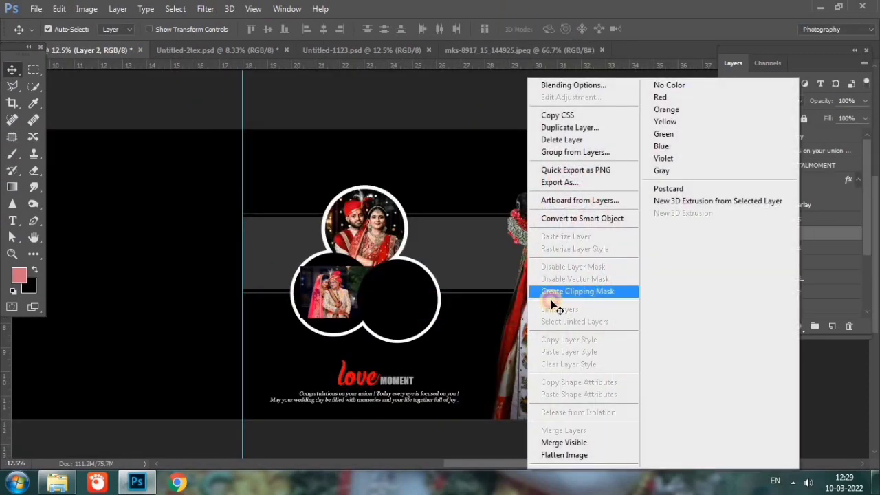
pyautogui.click(558, 292)
pyautogui.hotkey('ctrl', 't')
pyautogui.moveTo(364, 282); pyautogui.dragTo(402, 250)
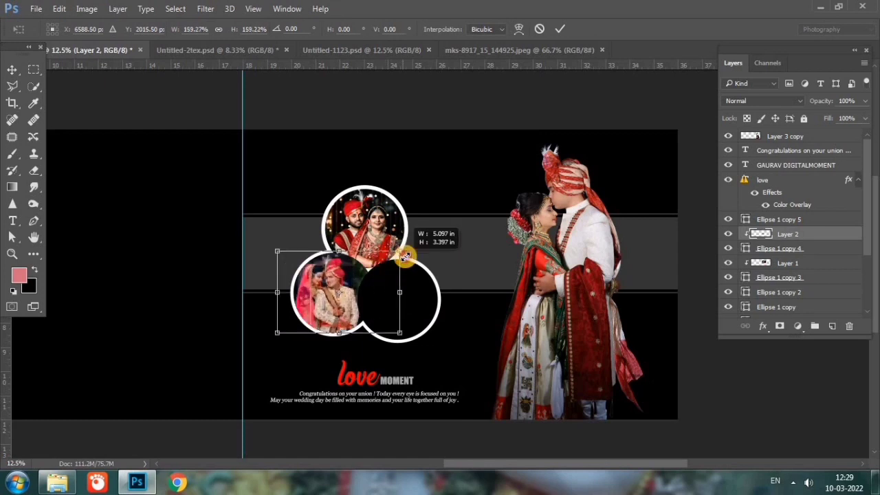
pyautogui.moveTo(323, 294); pyautogui.dragTo(332, 292)
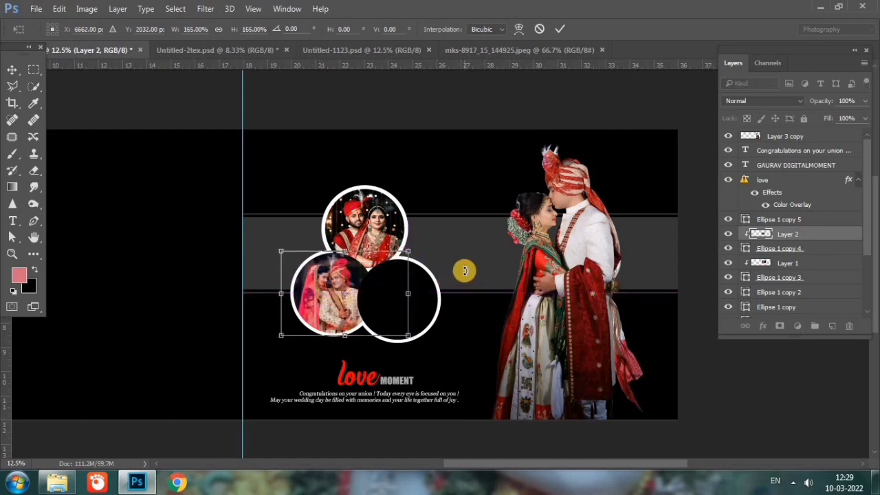
pyautogui.press('Return')
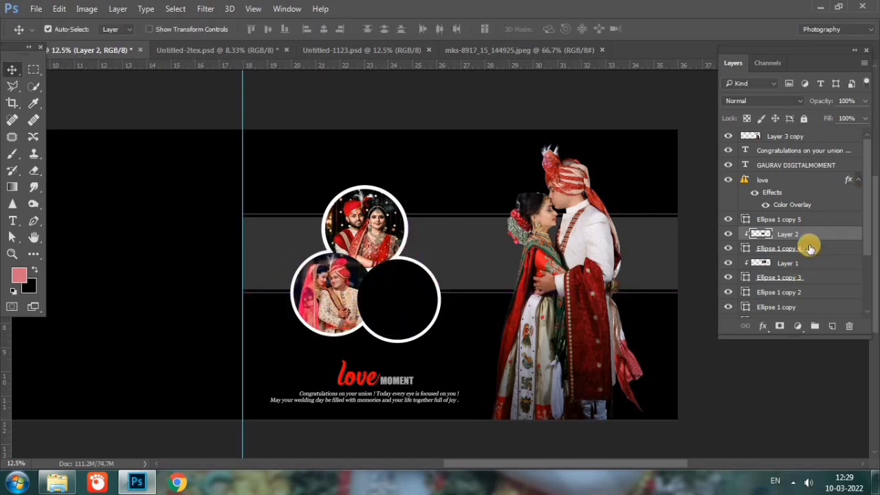
# Shrink the lower-left circle, Ellipse 1 copy 4, to about 97%.
pyautogui.click(810, 249)
pyautogui.hotkey('ctrl', 't')
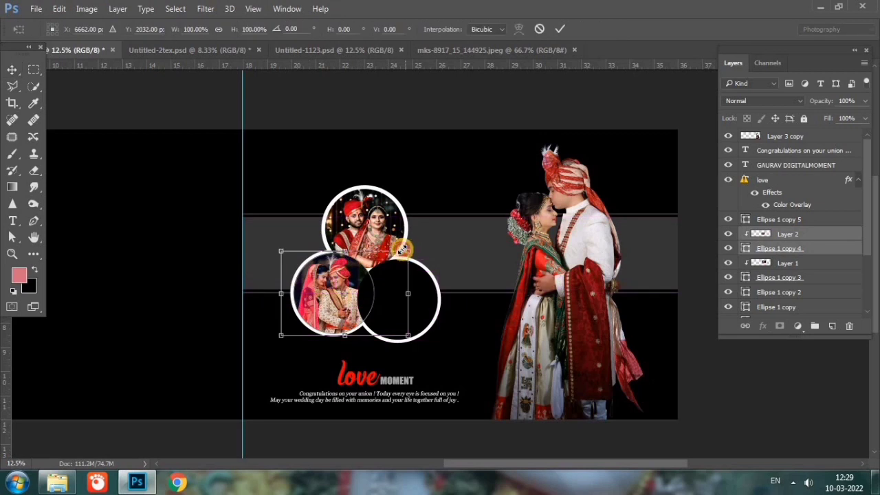
pyautogui.moveTo(403, 249); pyautogui.dragTo(405, 253)
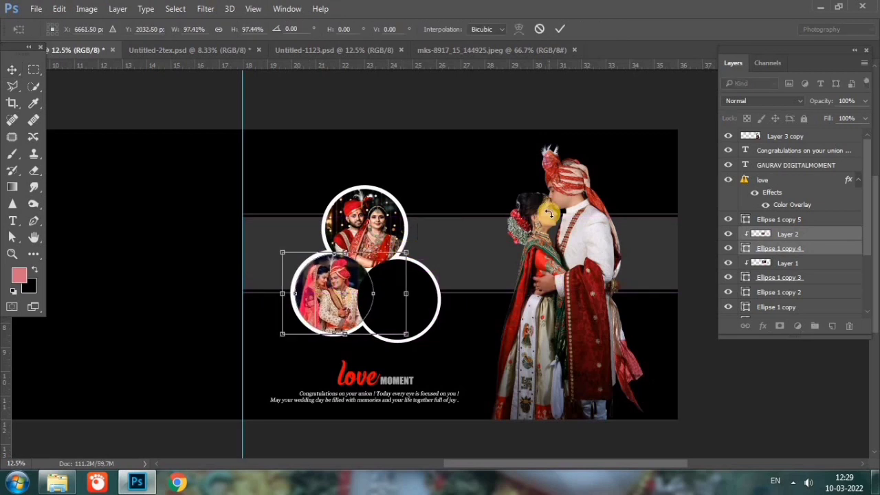
pyautogui.press('Return')
# Close the mks photo document and open the tapan-2 couple photo from the folder.
pyautogui.click(395, 289)
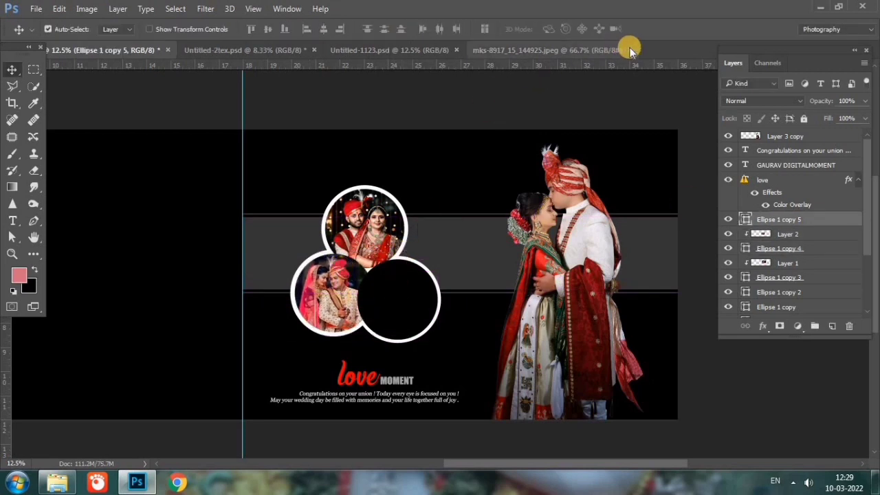
pyautogui.click(629, 50)
pyautogui.click(55, 484)
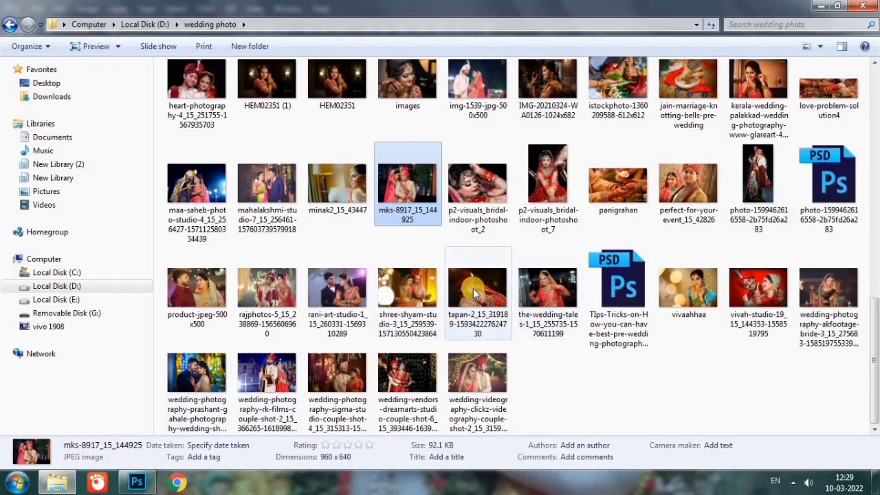
pyautogui.moveTo(478, 292)
pyautogui.mouseDown()
pyautogui.moveTo(147, 474)
pyautogui.moveTo(536, 51)
pyautogui.mouseUp()
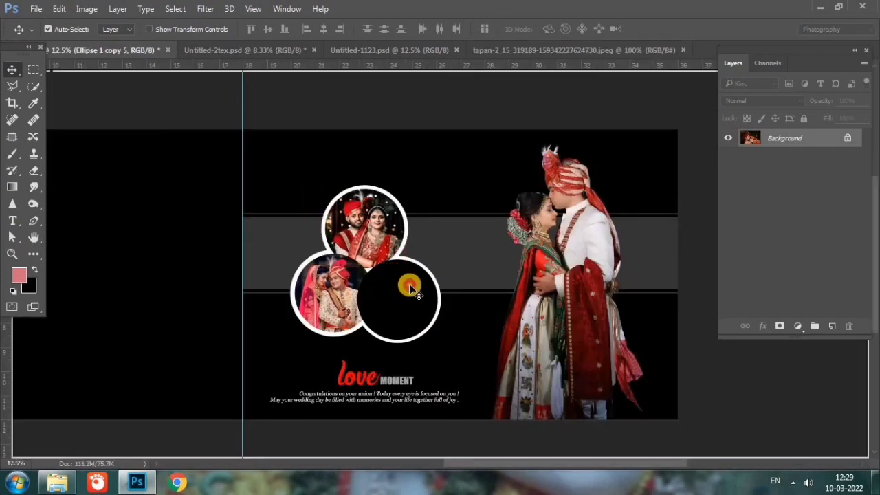
# Place the tapan-2 photo as Layer 3, clipped and scaled inside the lower-right circle.
pyautogui.moveTo(115, 56); pyautogui.dragTo(409, 284)
pyautogui.rightClick(790, 220)
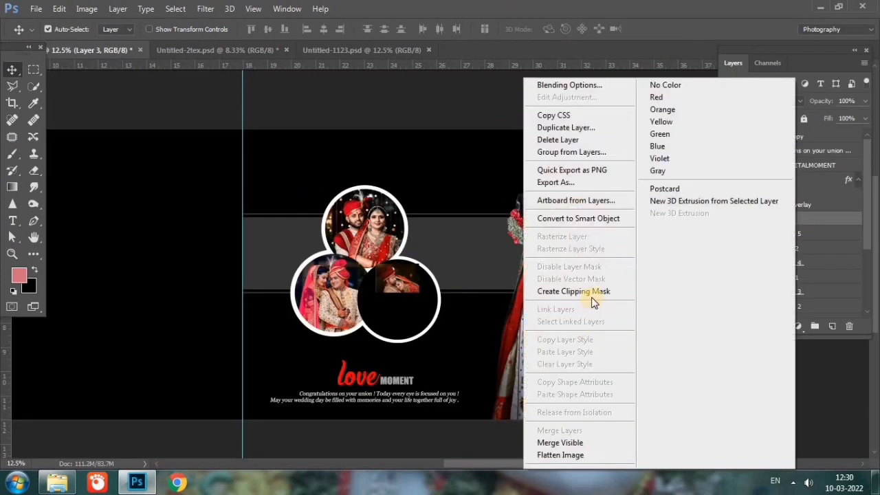
pyautogui.click(568, 290)
pyautogui.moveTo(445, 329); pyautogui.dragTo(416, 271)
pyautogui.hotkey('ctrl', 't')
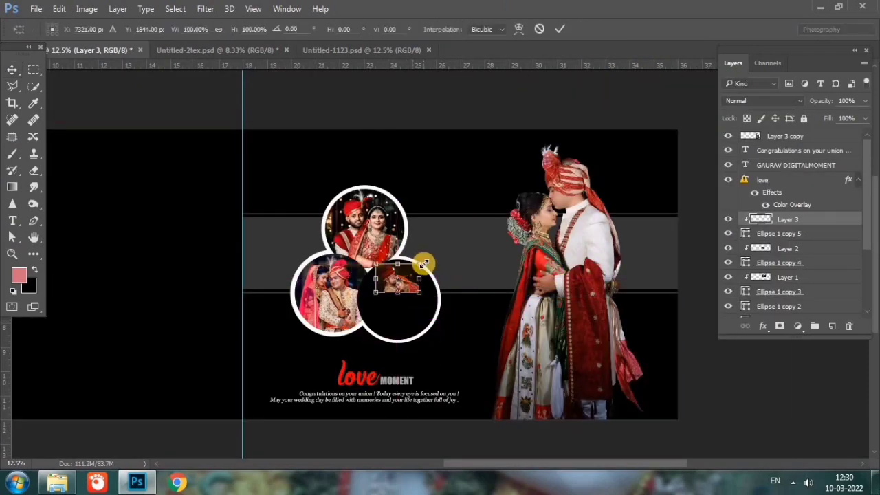
pyautogui.moveTo(452, 245); pyautogui.dragTo(467, 232)
pyautogui.moveTo(406, 292); pyautogui.dragTo(419, 309)
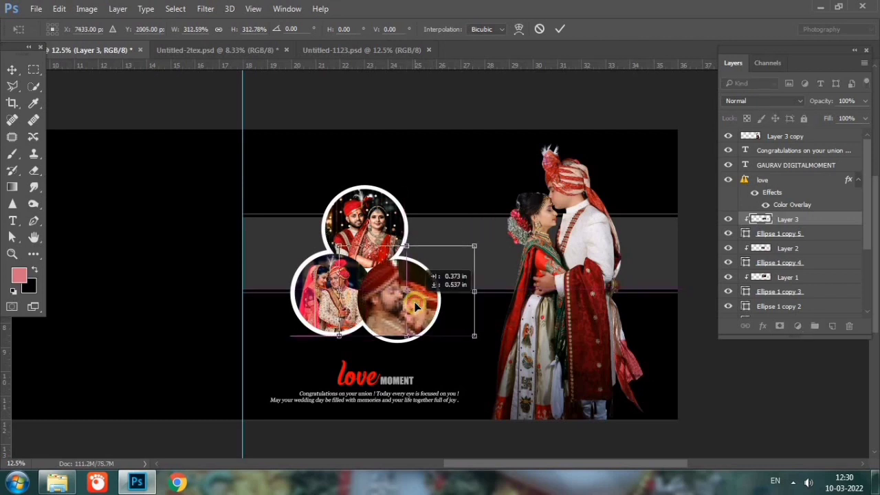
pyautogui.moveTo(476, 249)
pyautogui.mouseDown()
pyautogui.moveTo(466, 266)
pyautogui.moveTo(474, 262)
pyautogui.mouseUp()
pyautogui.press('Up')
pyautogui.press('Up')
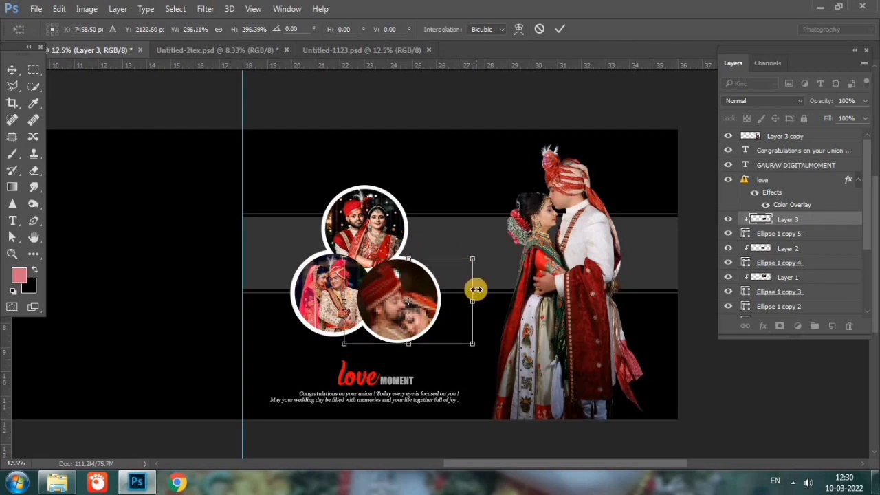
pyautogui.press('Up')
pyautogui.press('Up')
pyautogui.press('Return')
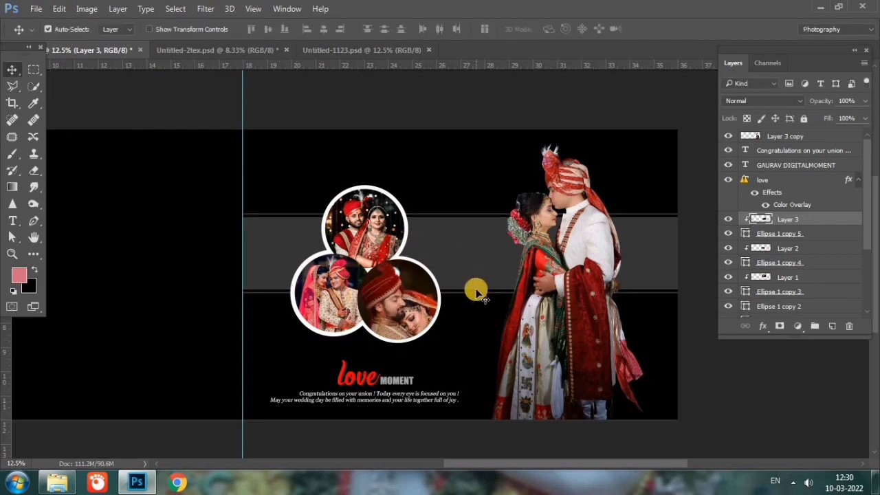
pyautogui.click(439, 286)
# Lower the Ellipse 1 copy 2, Ellipse 1 and Ellipse 1 copy rings to roughly 55–70% opacity.
pyautogui.moveTo(806, 103); pyautogui.dragTo(795, 103)
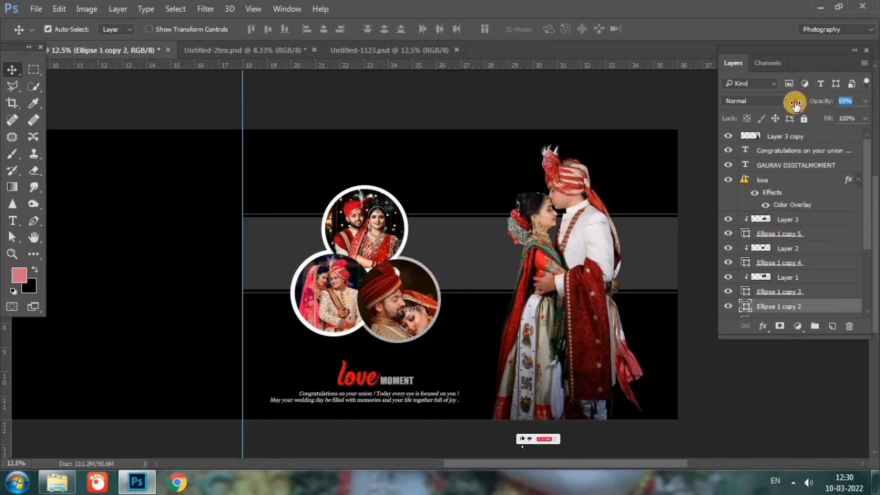
pyautogui.click(401, 210)
pyautogui.moveTo(812, 100); pyautogui.dragTo(801, 100)
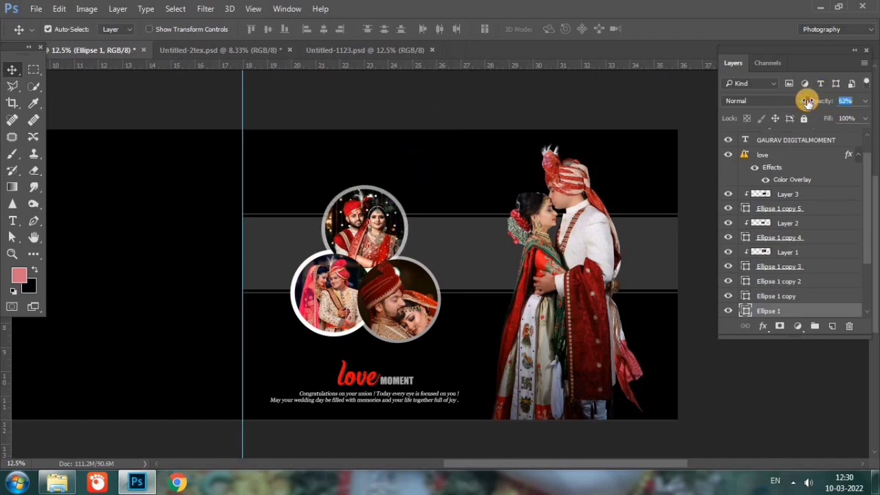
pyautogui.click(306, 259)
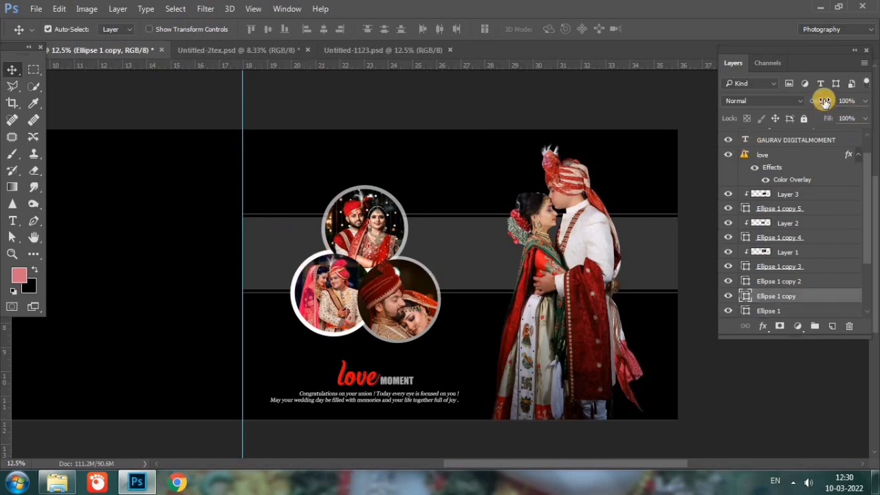
pyautogui.moveTo(795, 100); pyautogui.dragTo(796, 101)
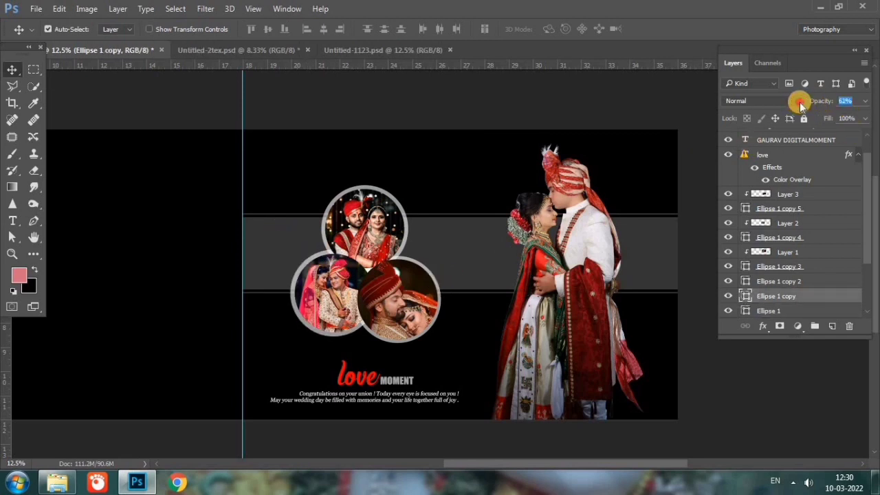
pyautogui.click(431, 278)
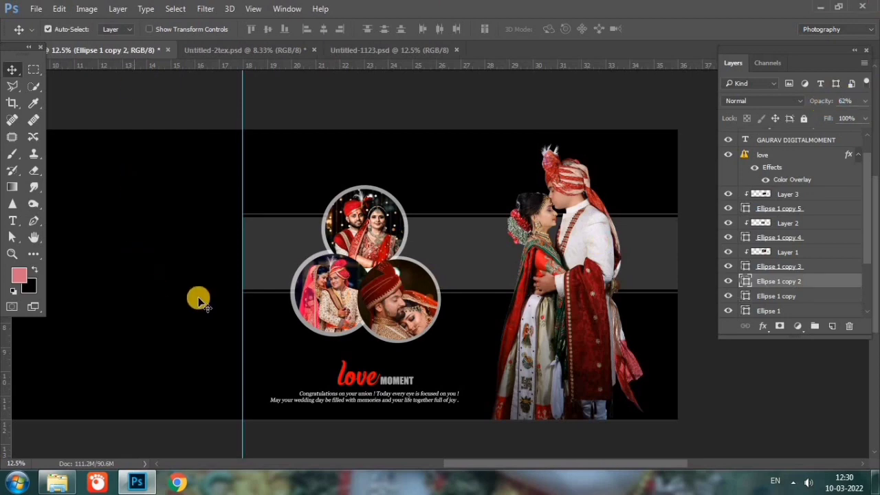
pyautogui.click(356, 239)
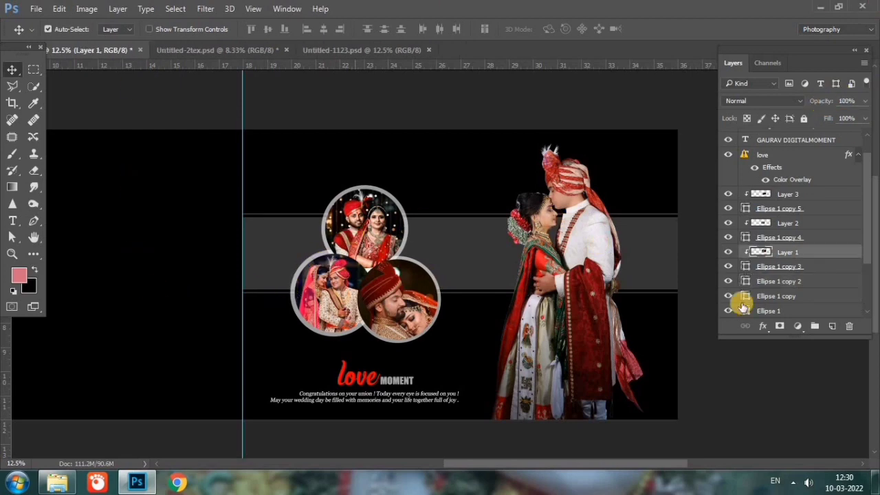
# Give Ellipse 1 copy 3 a white 16 px stroke layer style.
pyautogui.doubleClick(819, 268)
pyautogui.click(218, 169)
pyautogui.click(396, 197)
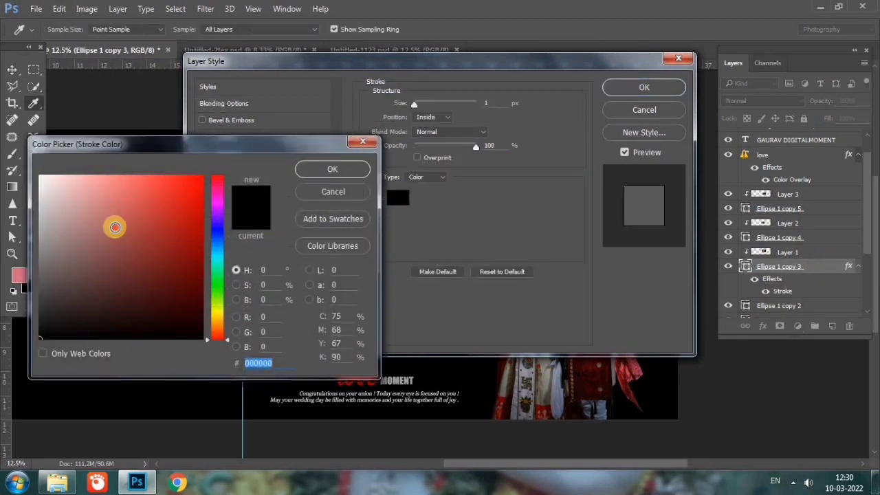
pyautogui.click(35, 178)
pyautogui.click(330, 169)
pyautogui.moveTo(499, 66)
pyautogui.mouseDown()
pyautogui.moveTo(433, 273)
pyautogui.moveTo(450, 327)
pyautogui.mouseUp()
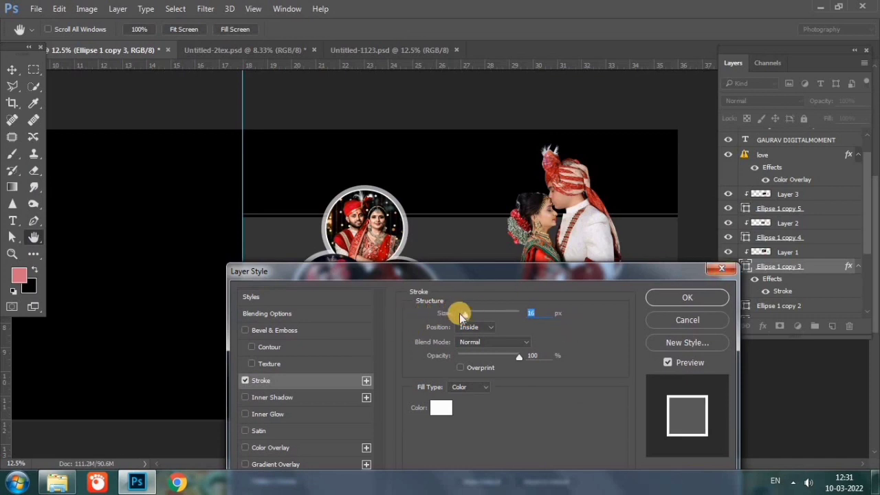
pyautogui.moveTo(464, 318); pyautogui.dragTo(466, 320)
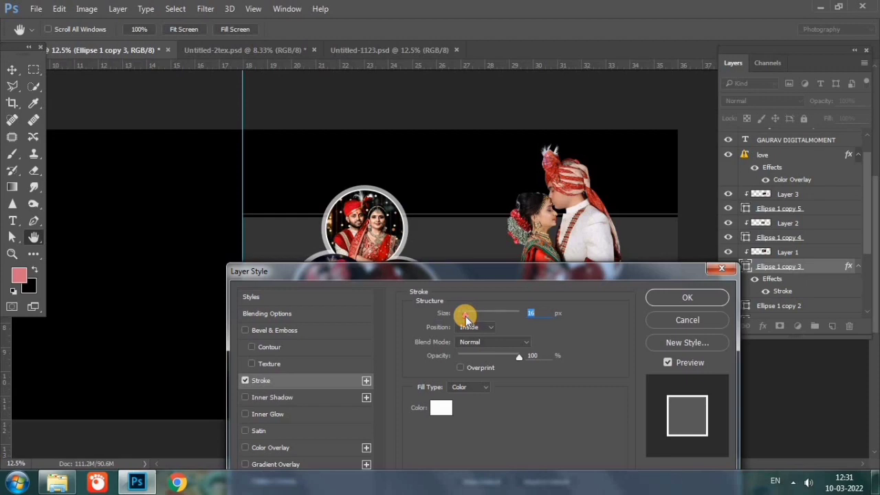
pyautogui.click(664, 296)
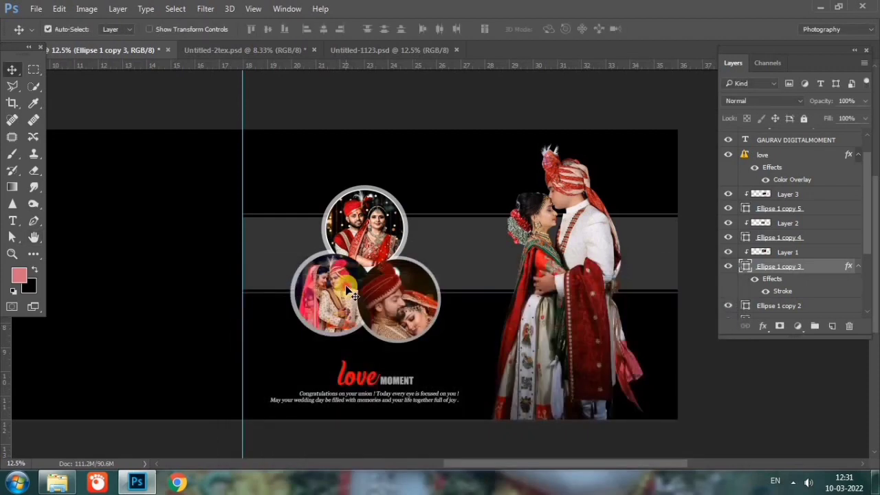
# Add white strokes to Ellipse 1 copy 4 and Ellipse 1 copy 5.
pyautogui.doubleClick(828, 237)
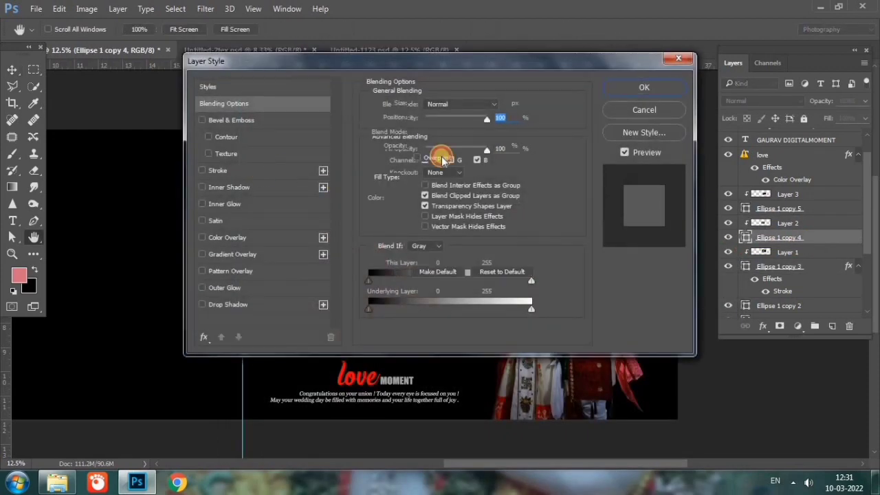
pyautogui.click(625, 92)
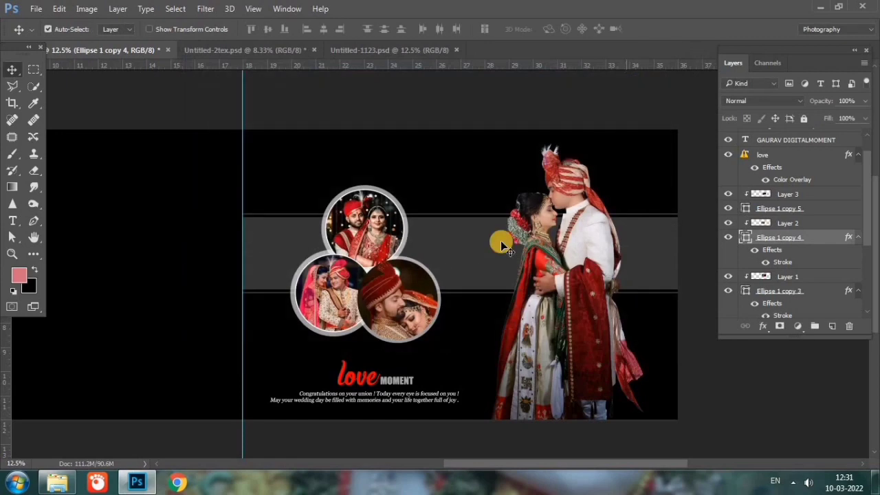
pyautogui.doubleClick(823, 209)
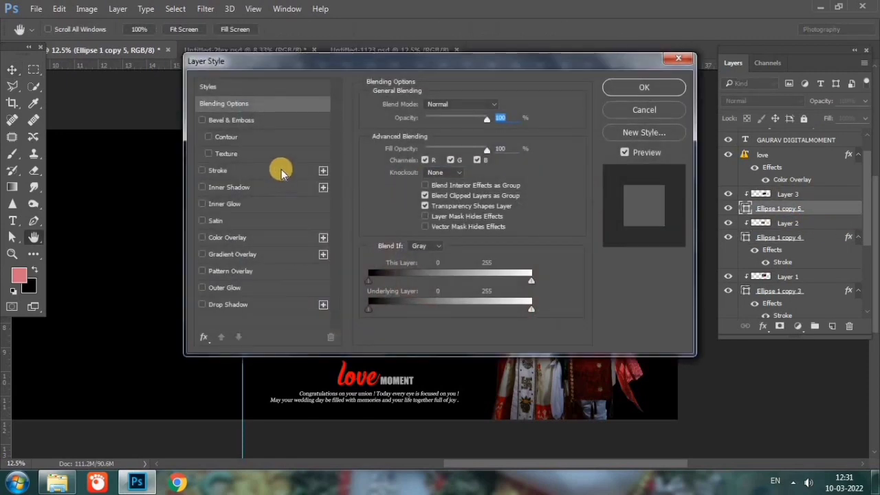
pyautogui.click(281, 171)
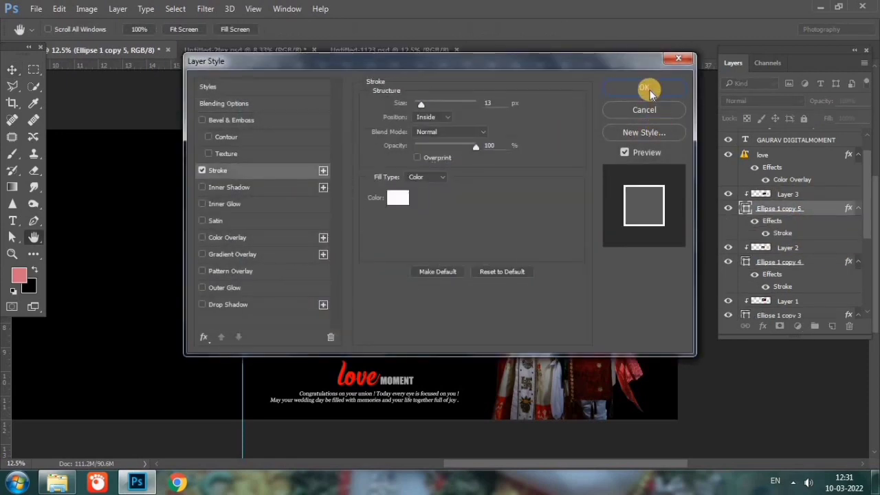
pyautogui.click(644, 87)
# Bring the prashant-gahale couple photo from the folder into the album as Layer 4.
pyautogui.scroll(1, 426, 287)
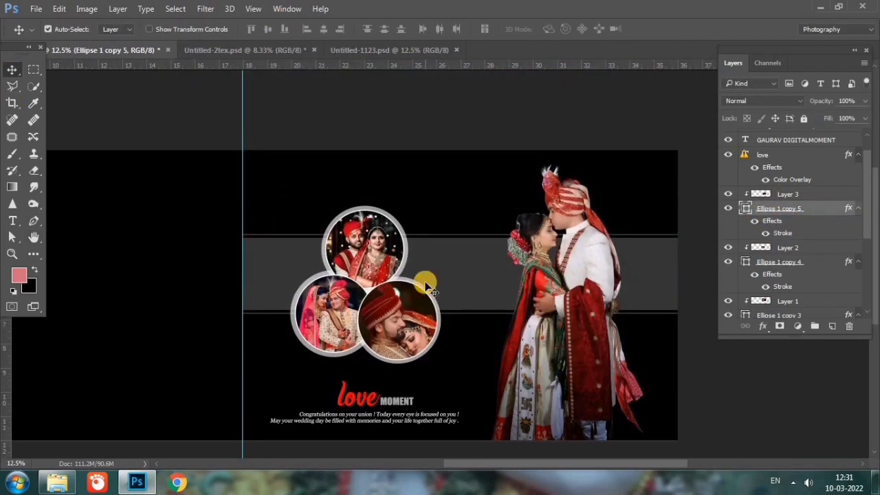
pyautogui.scroll(-2, 426, 287)
pyautogui.moveTo(568, 462); pyautogui.dragTo(417, 465)
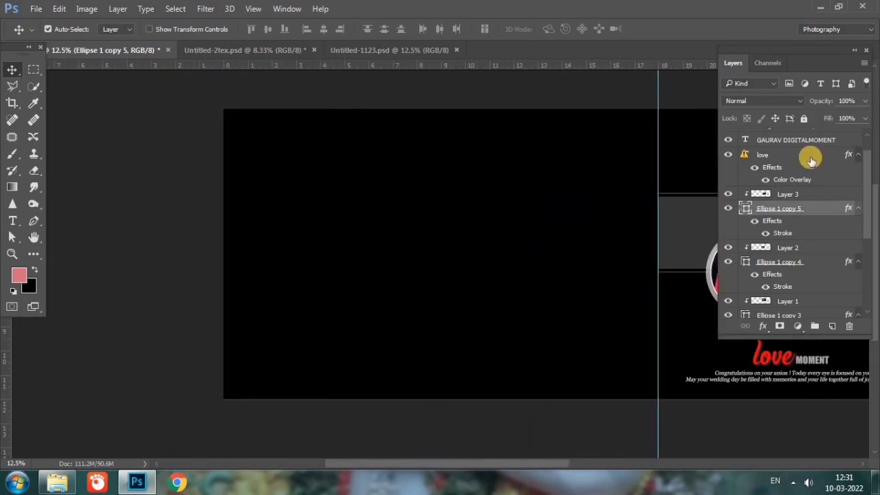
pyautogui.scroll(2, 790, 167)
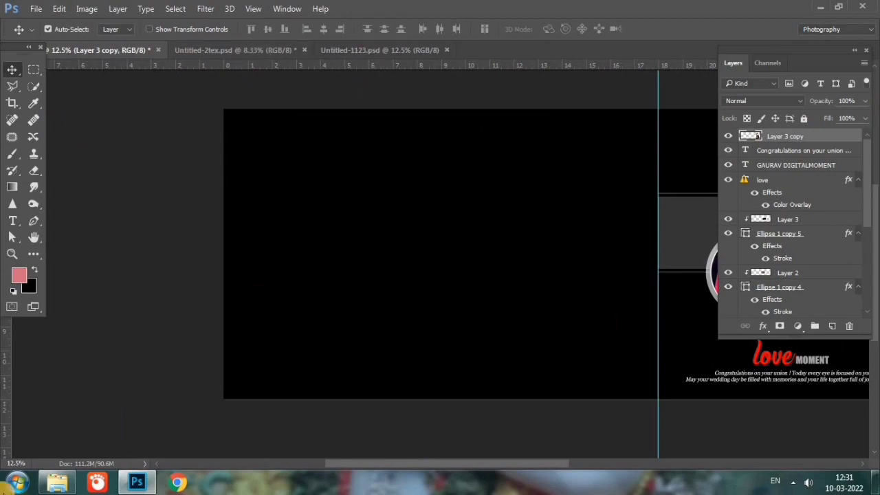
pyautogui.click(57, 483)
pyautogui.doubleClick(195, 398)
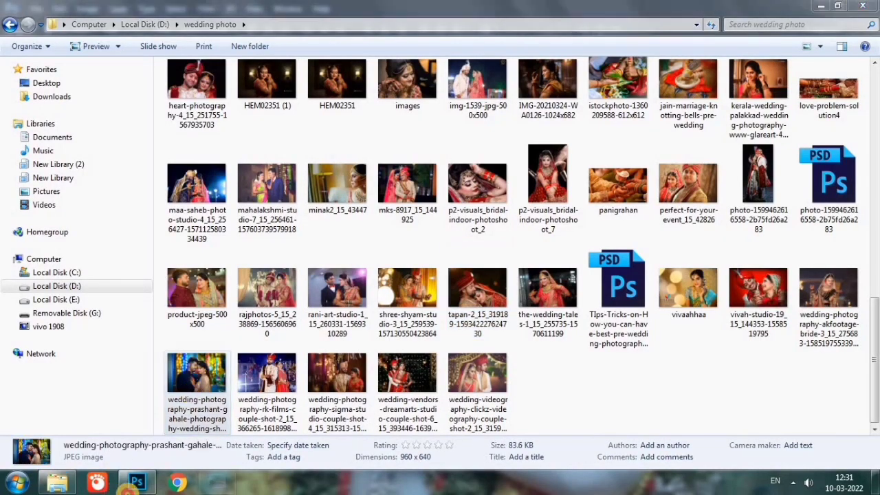
pyautogui.click(801, 134)
pyautogui.moveTo(206, 384); pyautogui.dragTo(508, 59)
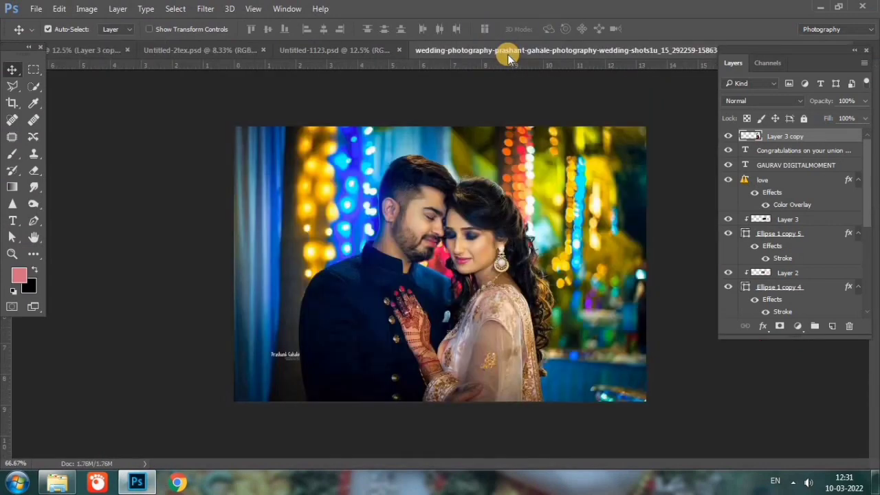
pyautogui.moveTo(474, 179); pyautogui.dragTo(442, 265)
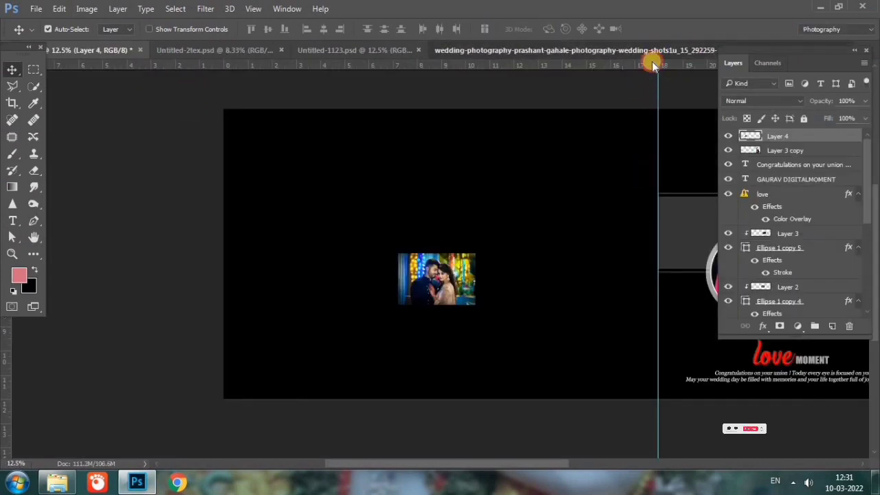
# Close the separate photo document and scale Layer 4 to about 565% over the left page.
pyautogui.click(653, 54)
pyautogui.moveTo(653, 54); pyautogui.dragTo(641, 96)
pyautogui.click(640, 96)
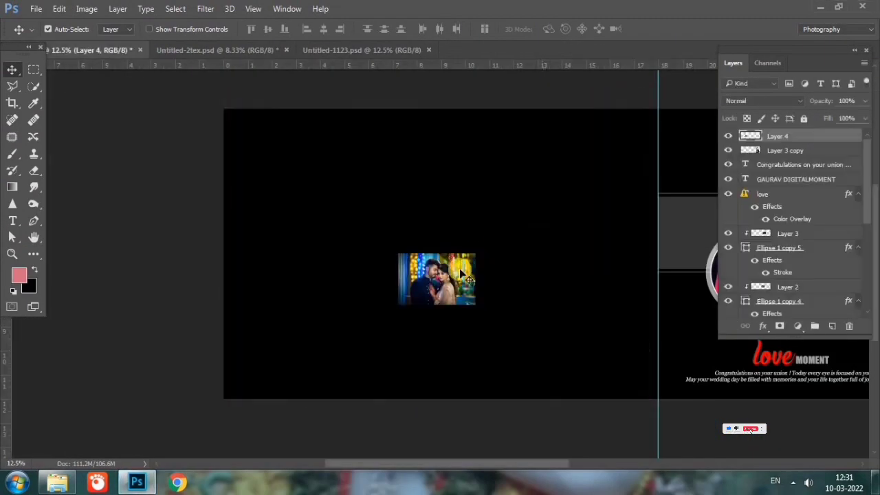
pyautogui.hotkey('ctrl', 't')
pyautogui.moveTo(475, 253); pyautogui.dragTo(648, 138)
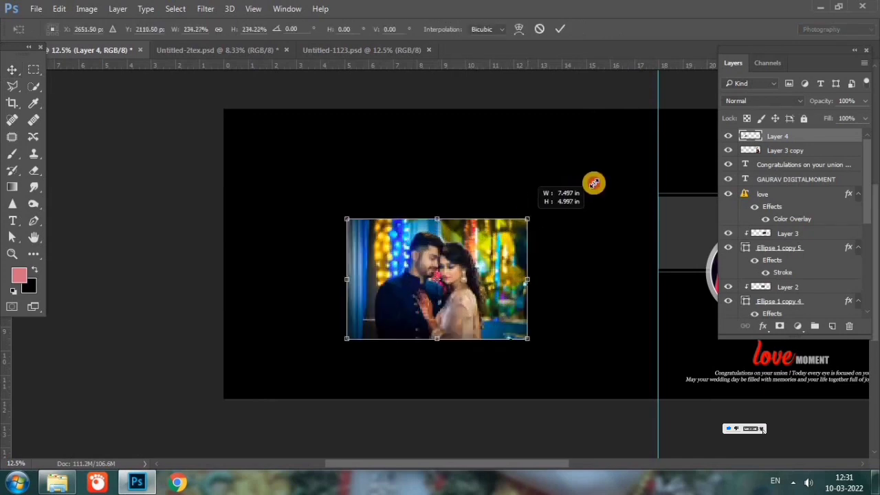
pyautogui.moveTo(546, 258); pyautogui.dragTo(506, 227)
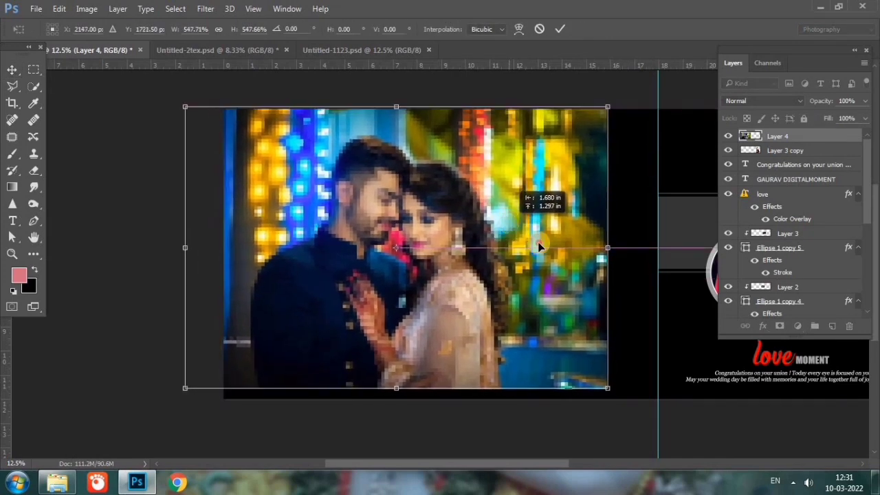
pyautogui.moveTo(604, 389)
pyautogui.mouseDown()
pyautogui.moveTo(635, 405)
pyautogui.moveTo(624, 400)
pyautogui.mouseUp()
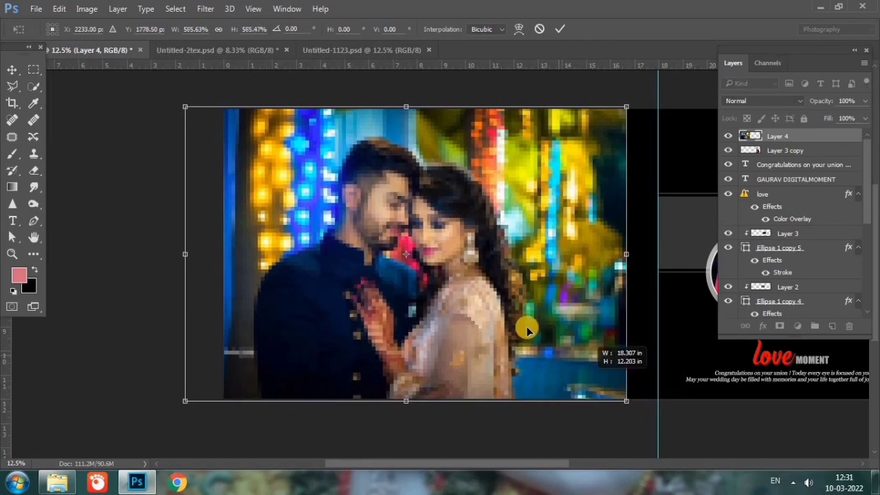
pyautogui.moveTo(526, 328)
pyautogui.mouseDown()
pyautogui.moveTo(472, 328)
pyautogui.moveTo(502, 334)
pyautogui.mouseUp()
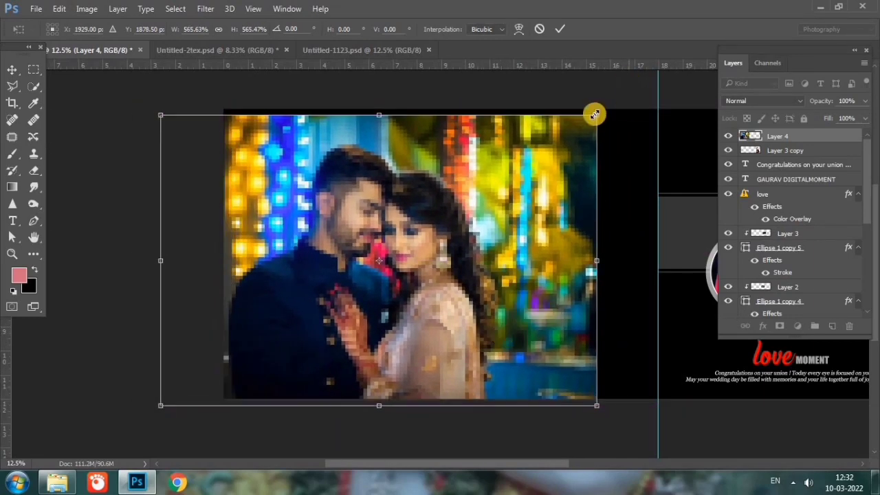
pyautogui.moveTo(595, 110); pyautogui.dragTo(601, 112)
pyautogui.press('Return')
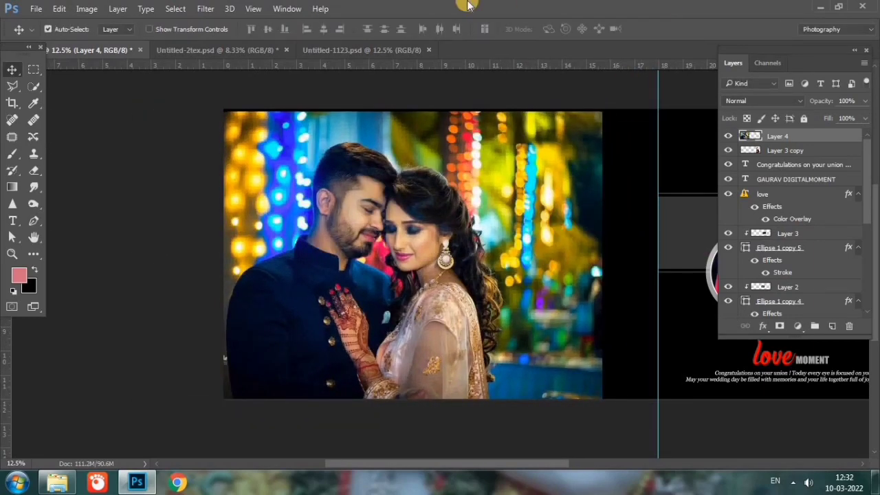
# Set Layer 4 to Luminosity, add a Hide All mask, and paint white to reveal the couple.
pyautogui.click(770, 102)
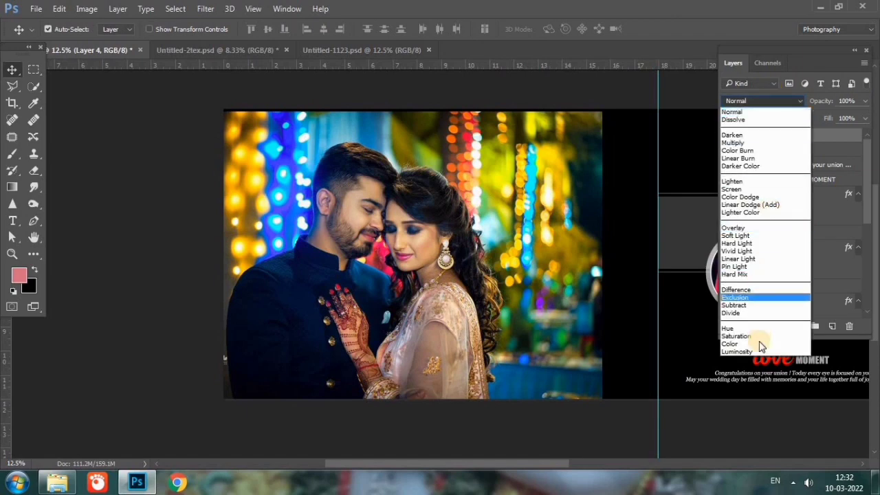
pyautogui.click(756, 349)
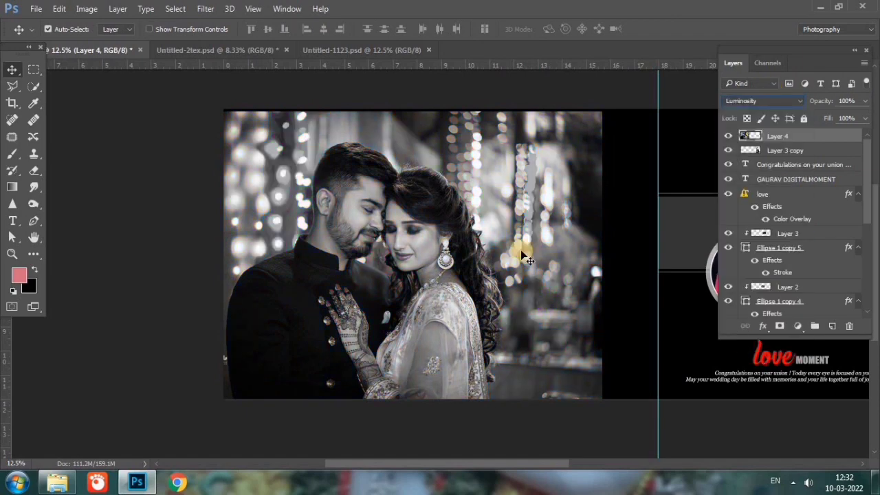
pyautogui.click(117, 10)
pyautogui.click(326, 187)
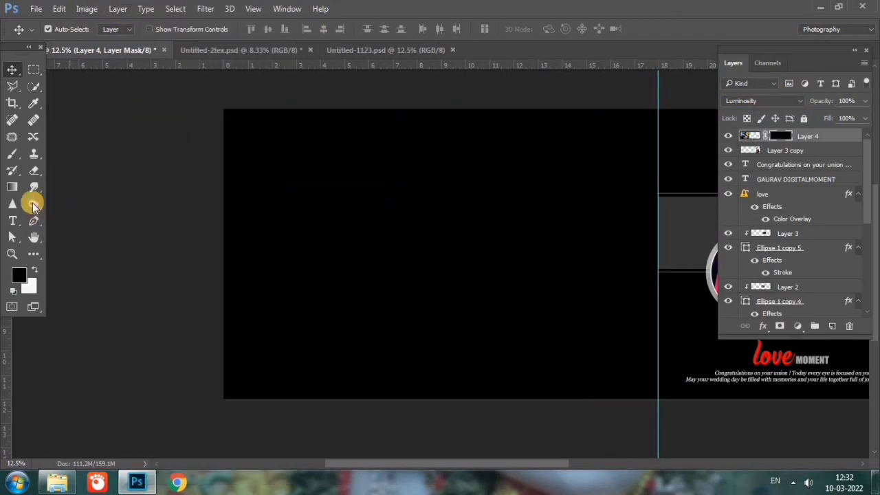
pyautogui.click(12, 152)
pyautogui.click(34, 269)
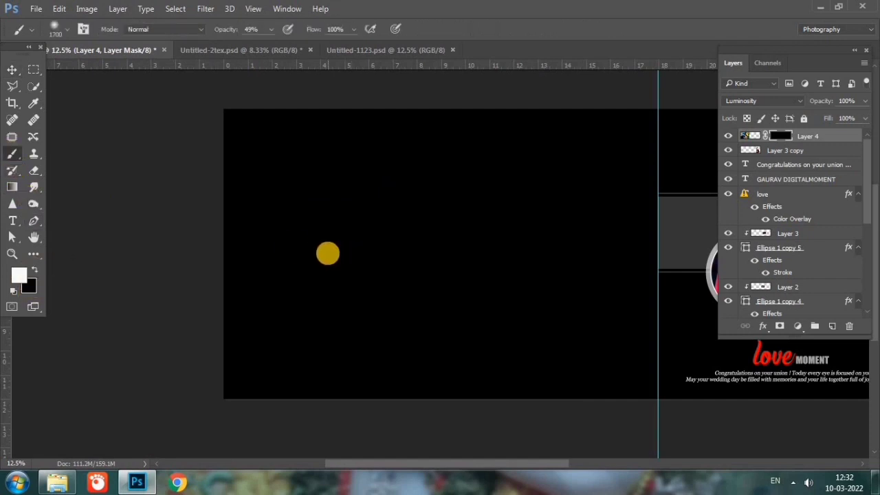
pyautogui.moveTo(346, 249)
pyautogui.mouseDown()
pyautogui.moveTo(384, 228)
pyautogui.moveTo(363, 240)
pyautogui.moveTo(410, 265)
pyautogui.moveTo(344, 275)
pyautogui.moveTo(364, 255)
pyautogui.moveTo(404, 259)
pyautogui.mouseUp()
# Return the Layer 4 photo's blending mode to Normal.
pyautogui.click(13, 68)
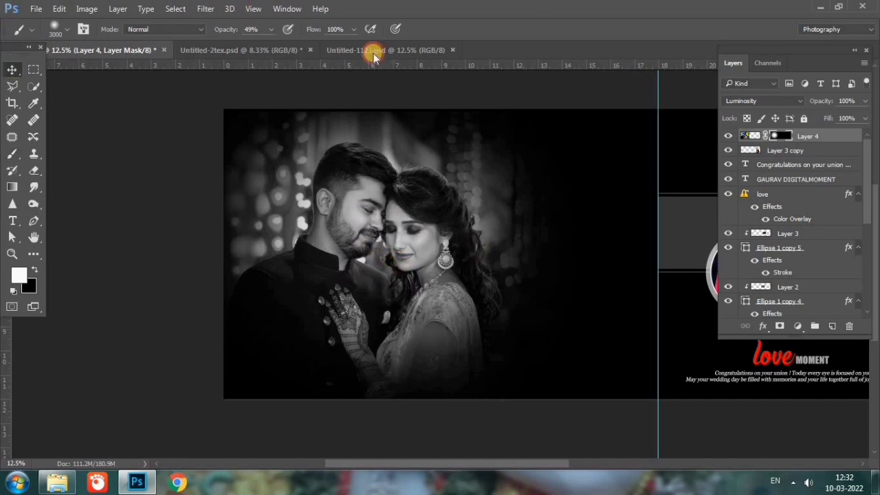
pyautogui.click(749, 140)
pyautogui.click(742, 102)
pyautogui.click(739, 103)
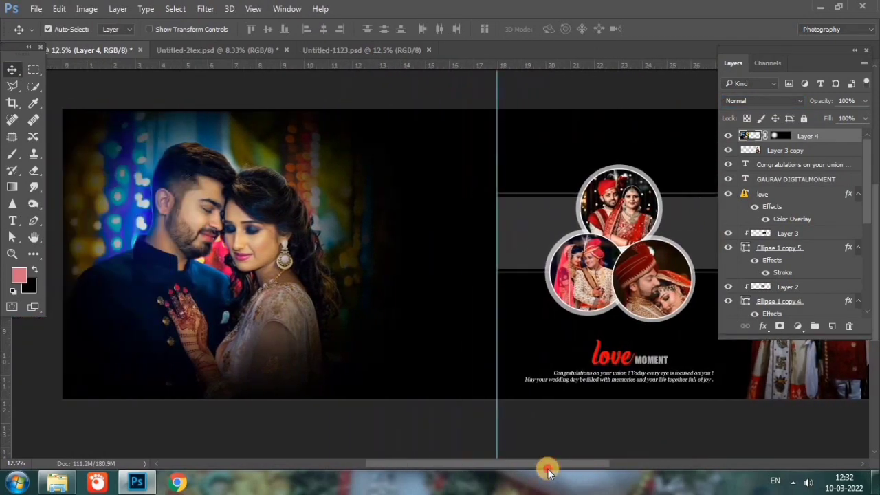
pyautogui.moveTo(512, 466); pyautogui.dragTo(548, 465)
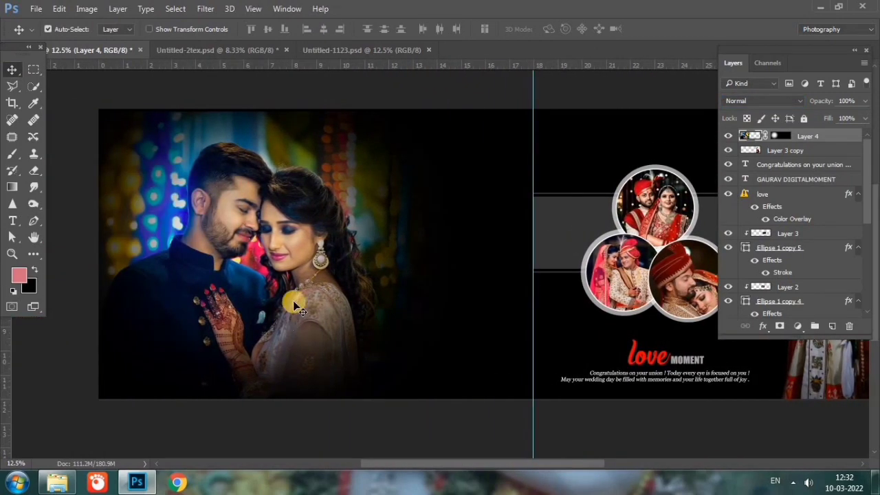
# Nudge the couple photo left and copy the WED POST text layer from Untitled-2tex into the album.
pyautogui.moveTo(294, 307); pyautogui.dragTo(280, 305)
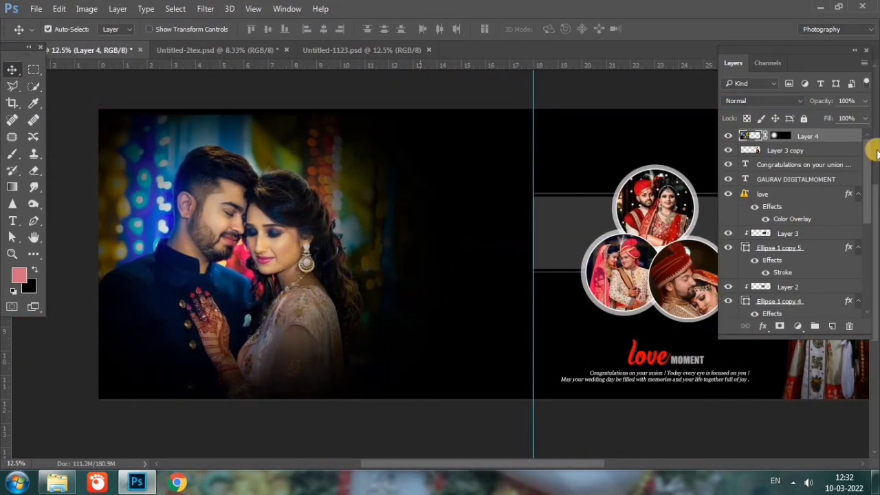
pyautogui.click(246, 50)
pyautogui.moveTo(446, 288)
pyautogui.mouseDown()
pyautogui.moveTo(438, 275)
pyautogui.moveTo(453, 300)
pyautogui.mouseUp()
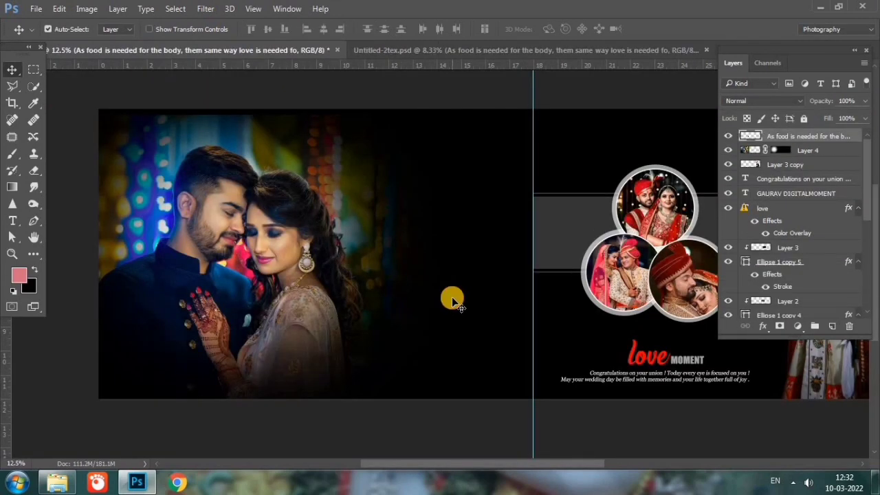
# Give the WED POST text layer a white Color Overlay.
pyautogui.doubleClick(852, 137)
pyautogui.click(285, 246)
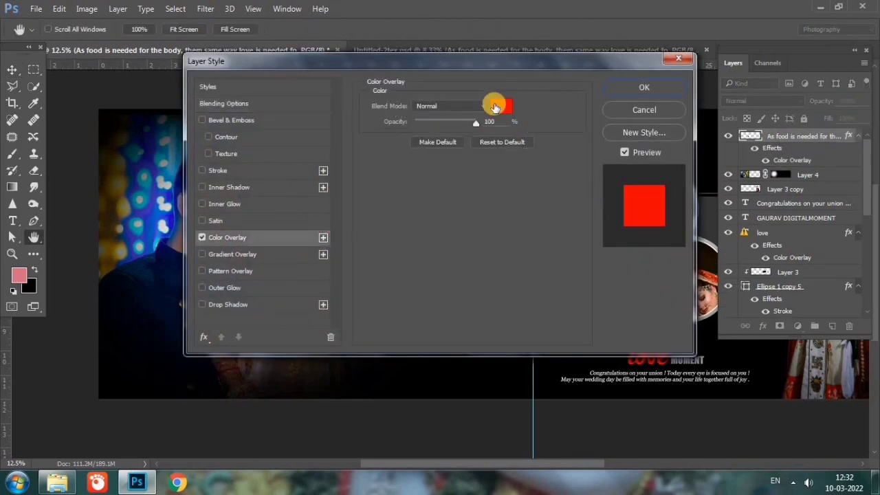
pyautogui.click(499, 105)
pyautogui.moveTo(144, 266); pyautogui.dragTo(39, 340)
pyautogui.moveTo(90, 233); pyautogui.dragTo(41, 177)
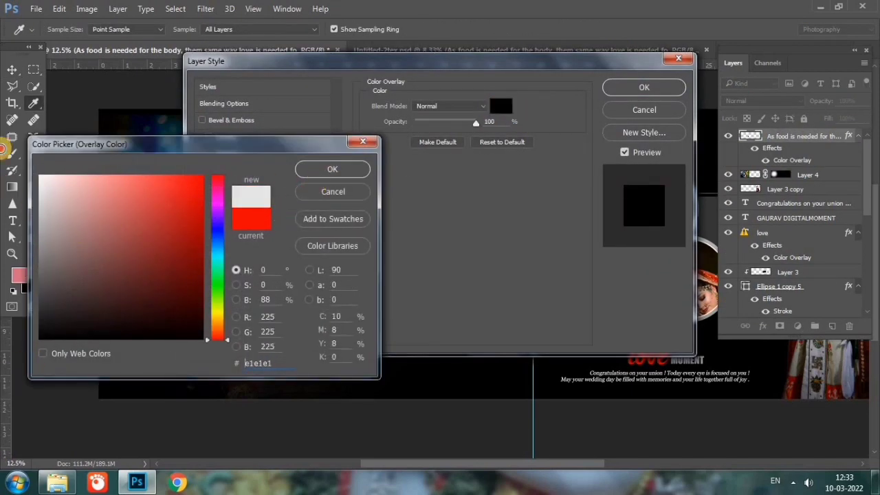
pyautogui.click(333, 169)
pyautogui.click(643, 87)
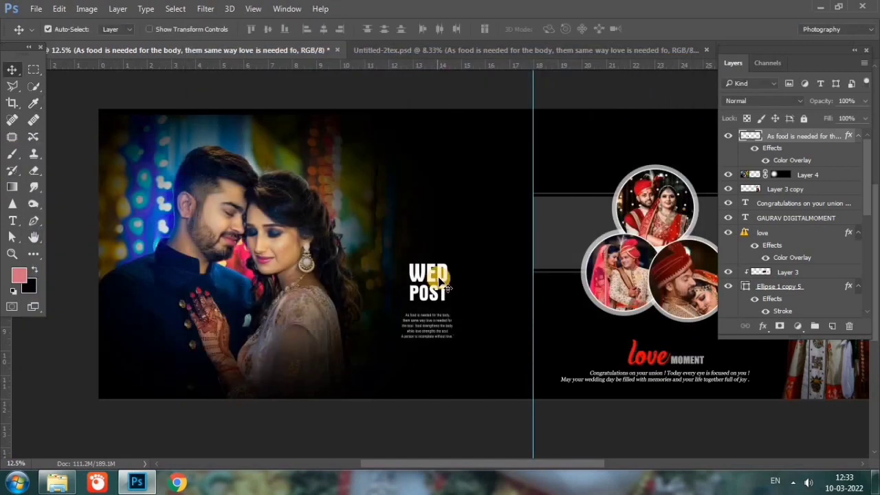
# Position the white WED POST text beside the couple, nudging it down three times.
pyautogui.moveTo(441, 282); pyautogui.dragTo(462, 226)
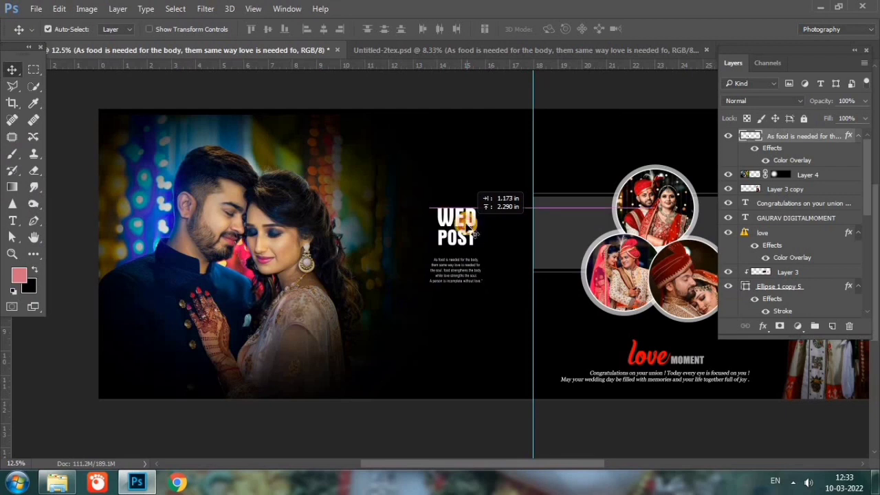
pyautogui.moveTo(464, 223); pyautogui.dragTo(471, 224)
pyautogui.hotkey('shift', 'Down')
pyautogui.hotkey('shift', 'Down')
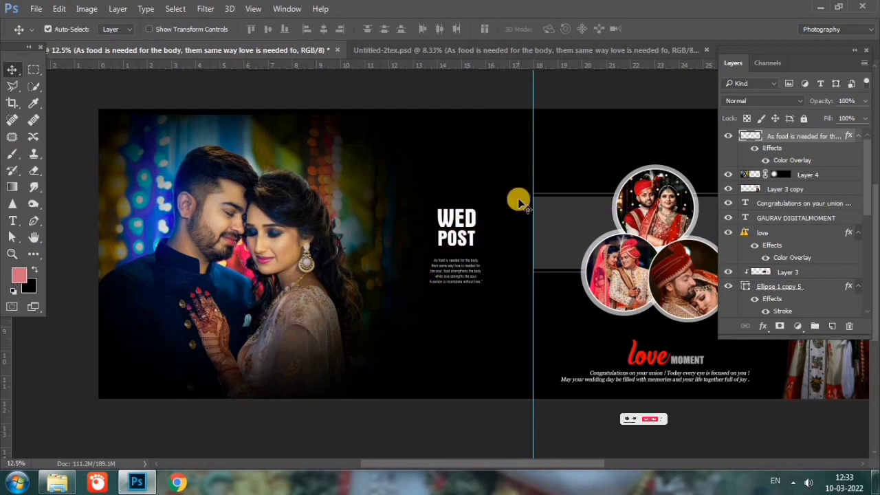
pyautogui.hotkey('shift', 'Down')
pyautogui.hotkey('shift', 'Down')
pyautogui.hotkey('shift', 'Down')
pyautogui.hotkey('shift', 'Down')
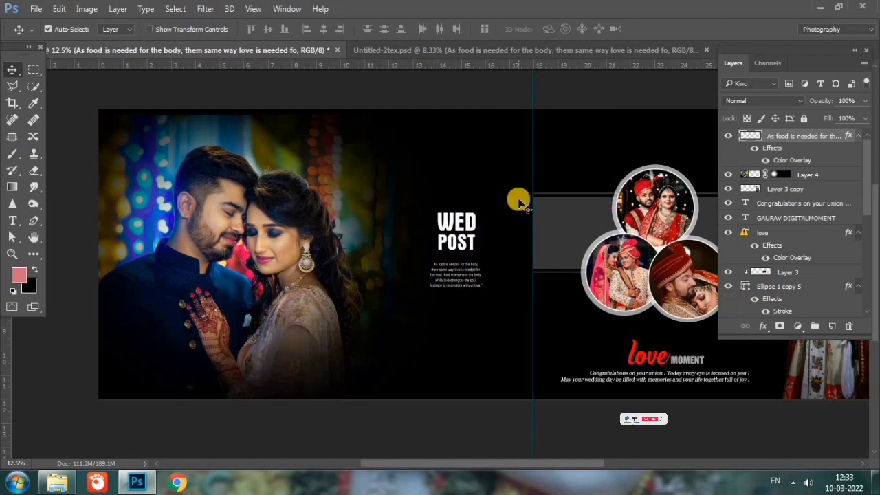
pyautogui.hotkey('shift', 'Down')
pyautogui.hotkey('shift', 'Down')
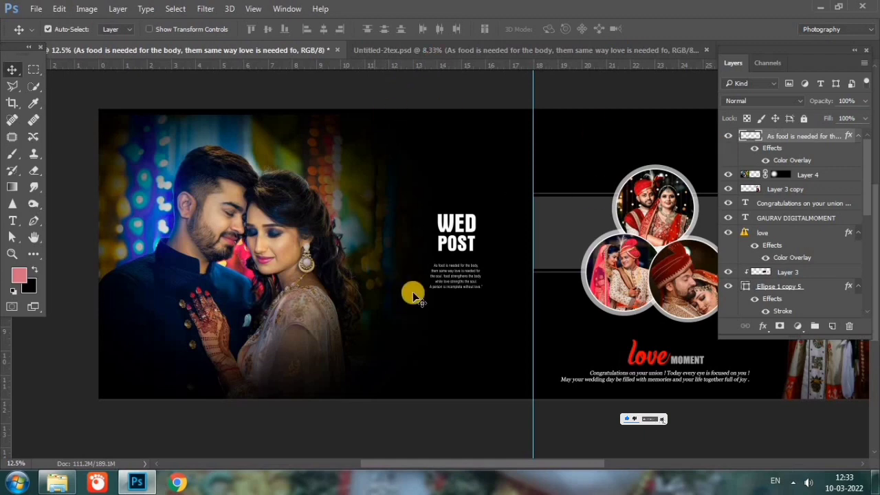
# Copy the corner ornament from the Untitled-1123 document into the album.
pyautogui.click(413, 296)
pyautogui.click(360, 51)
pyautogui.click(475, 220)
pyautogui.click(527, 52)
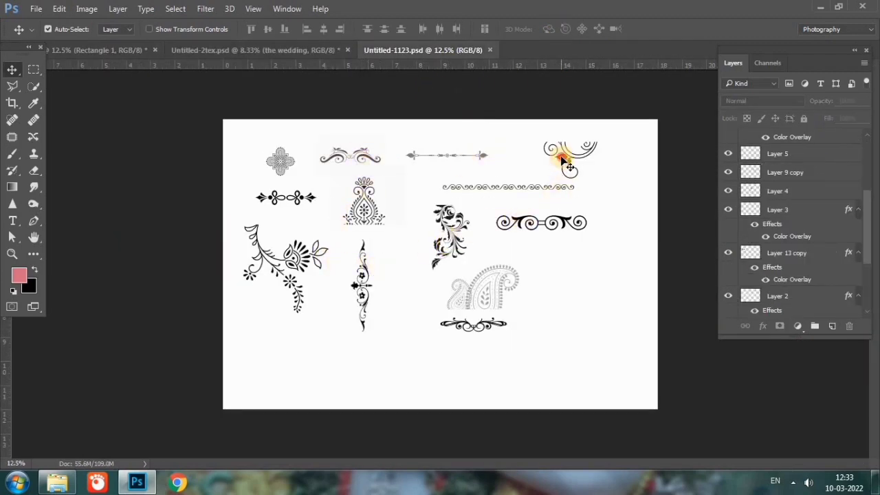
pyautogui.moveTo(563, 162); pyautogui.dragTo(460, 185)
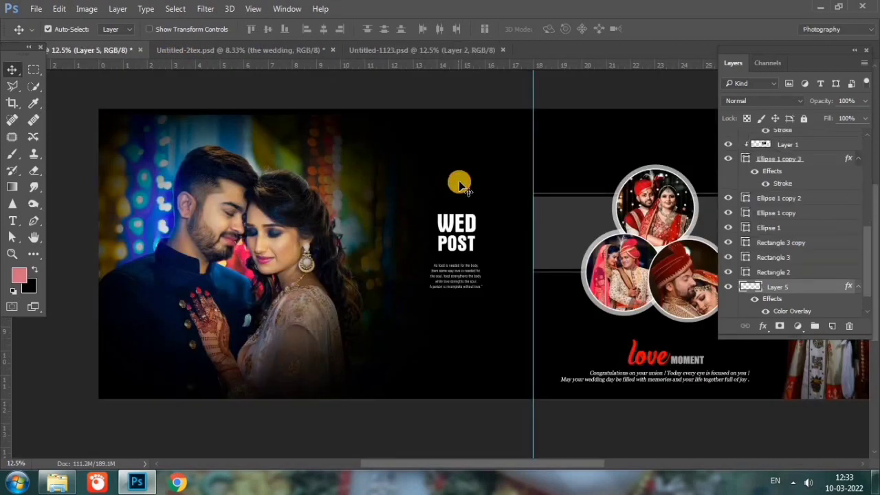
pyautogui.scroll(-2, 804, 270)
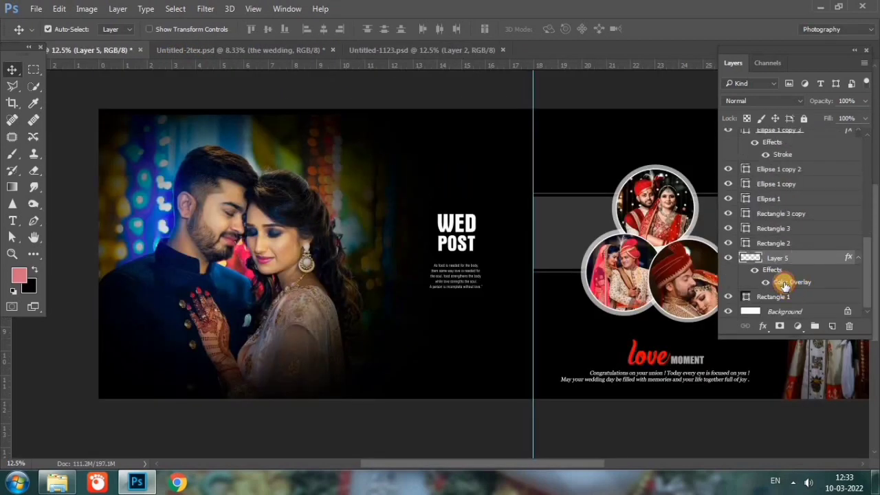
# Give the corner ornament layer a white Color Overlay.
pyautogui.doubleClick(784, 283)
pyautogui.click(501, 106)
pyautogui.click(39, 176)
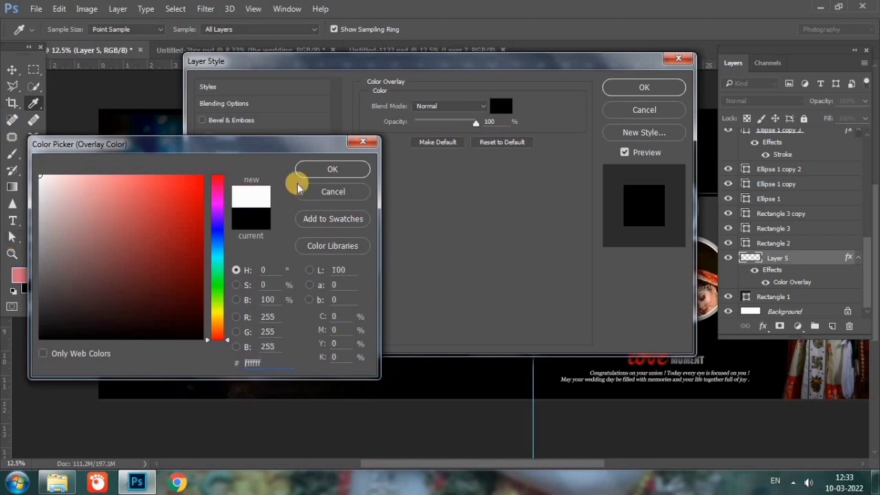
pyautogui.click(332, 169)
pyautogui.click(644, 87)
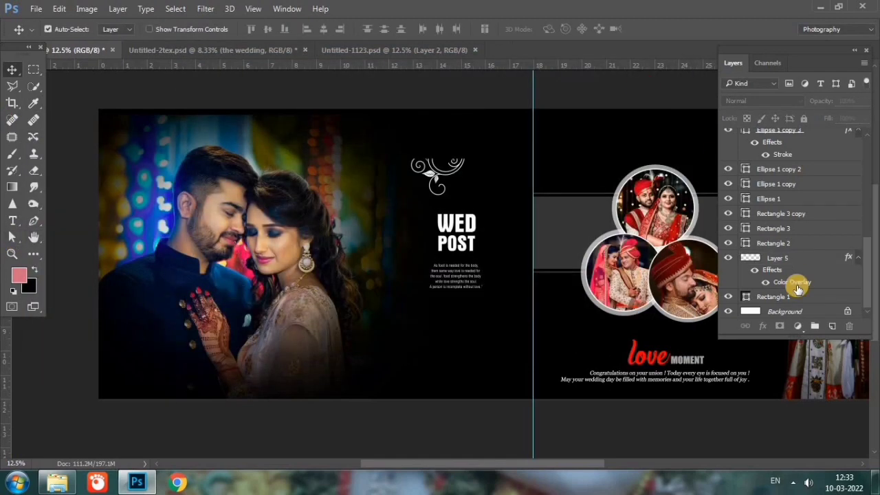
# Move the ornament's Layer 5 to the top of the layer stack.
pyautogui.doubleClick(797, 261)
pyautogui.click(644, 107)
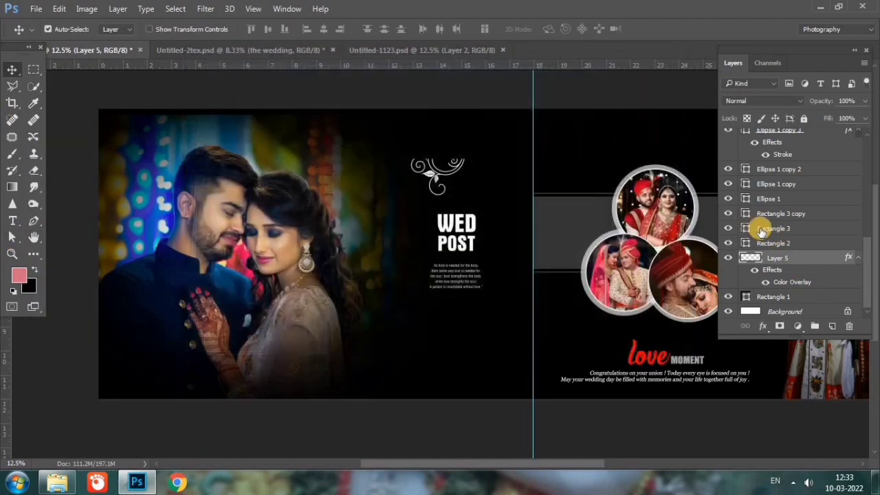
pyautogui.moveTo(788, 261); pyautogui.dragTo(768, 135)
# Enlarge the ornament above WED POST and place it at the page's top edge.
pyautogui.hotkey('ctrl', 't')
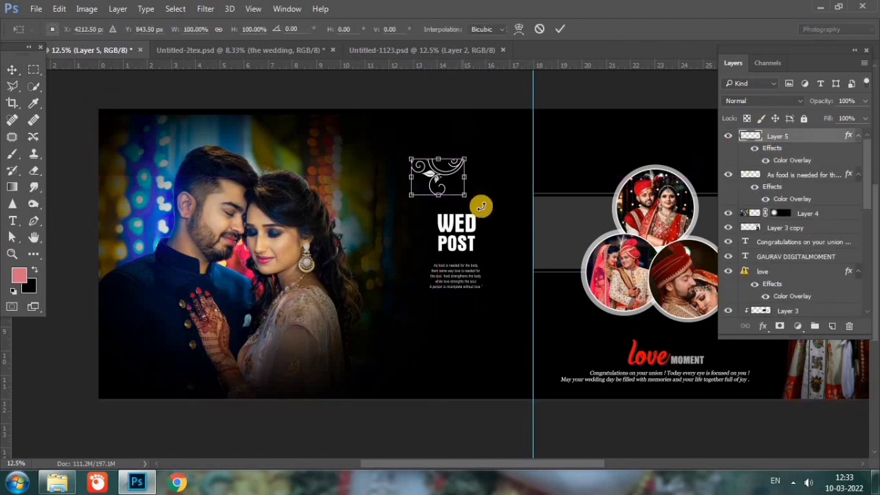
pyautogui.moveTo(466, 197); pyautogui.dragTo(492, 177)
pyautogui.moveTo(508, 208); pyautogui.dragTo(500, 205)
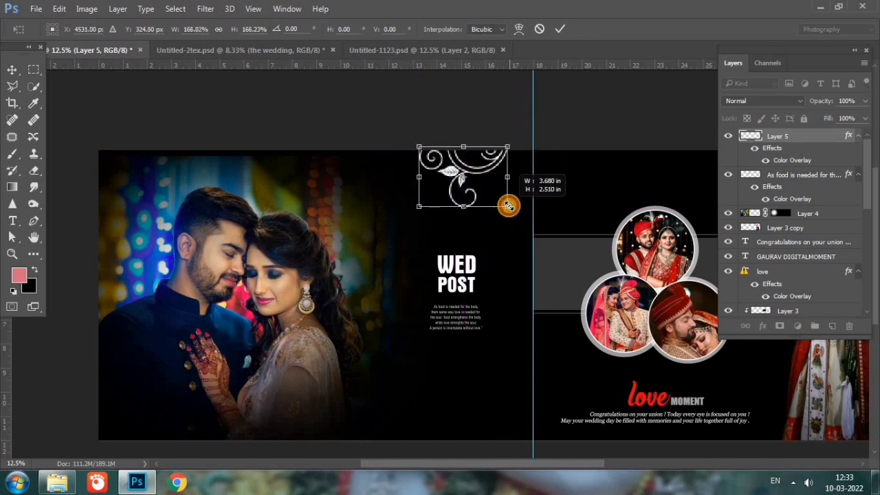
pyautogui.press('Return')
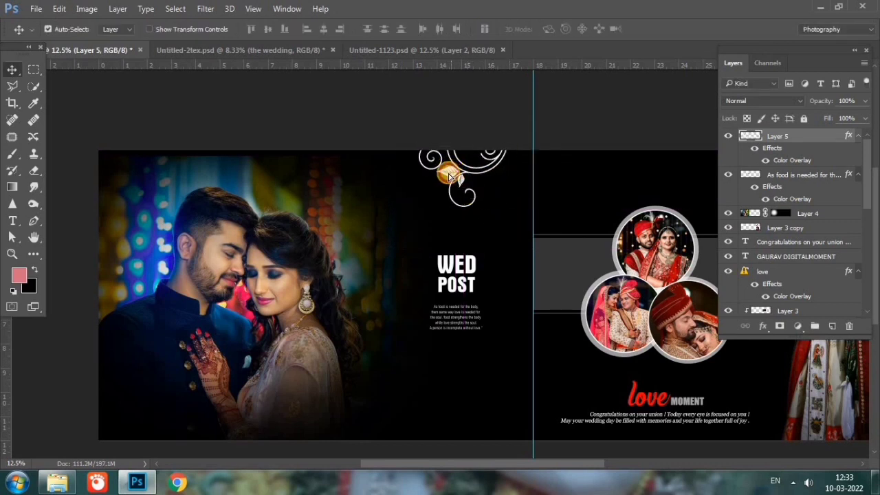
pyautogui.moveTo(448, 176); pyautogui.dragTo(440, 178)
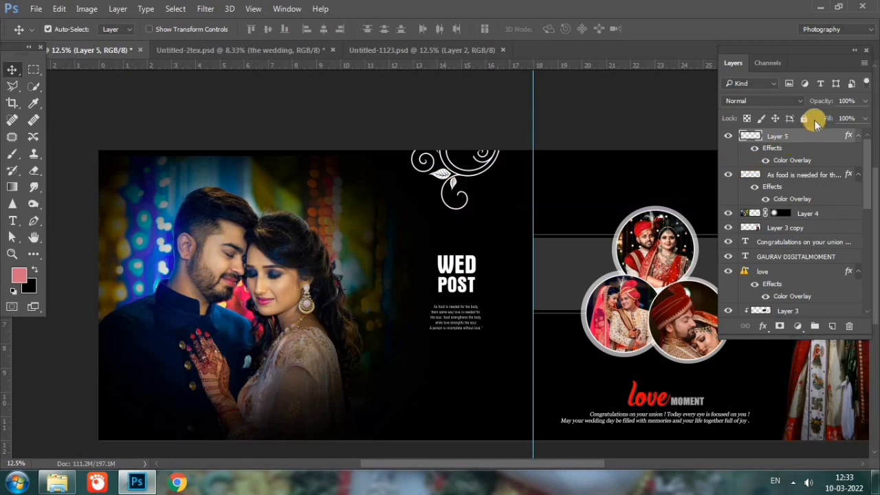
# Fade the corner ornament to 57% opacity.
pyautogui.moveTo(807, 103); pyautogui.dragTo(795, 105)
pyautogui.scroll(-3, 570, 385)
pyautogui.scroll(-1, 563, 430)
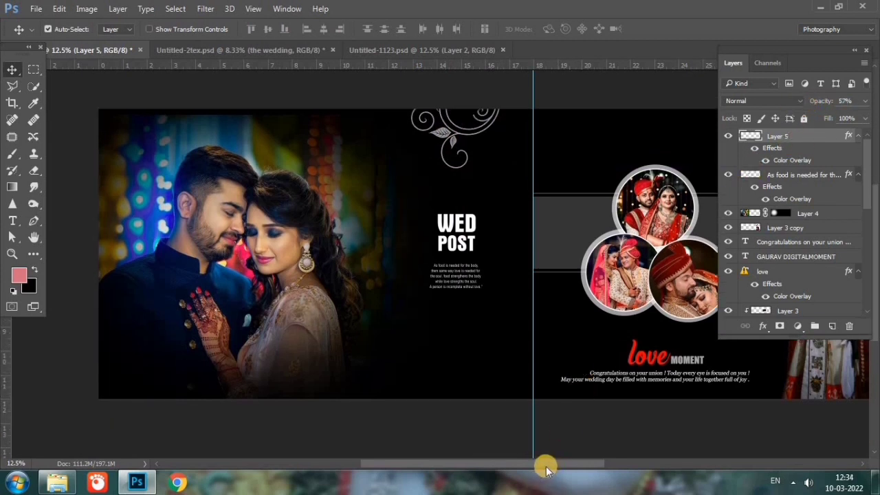
# Drag the round flower ornament from Untitled-1123 into the album spread.
pyautogui.moveTo(546, 467)
pyautogui.mouseDown()
pyautogui.moveTo(638, 461)
pyautogui.moveTo(541, 463)
pyautogui.moveTo(620, 463)
pyautogui.moveTo(622, 471)
pyautogui.mouseUp()
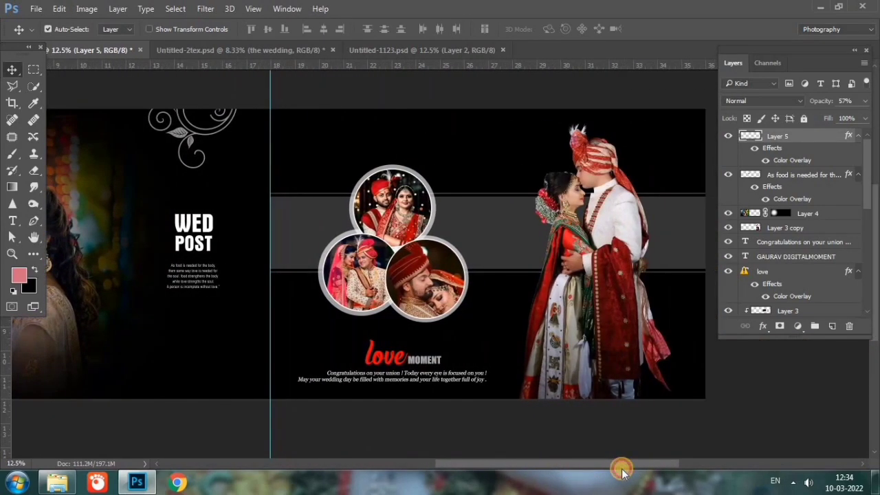
pyautogui.scroll(-5, 769, 227)
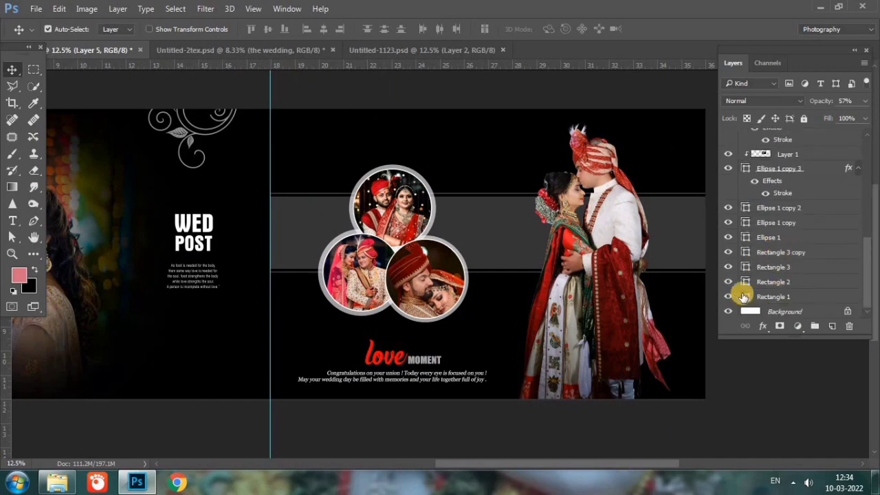
pyautogui.click(513, 234)
pyautogui.click(255, 50)
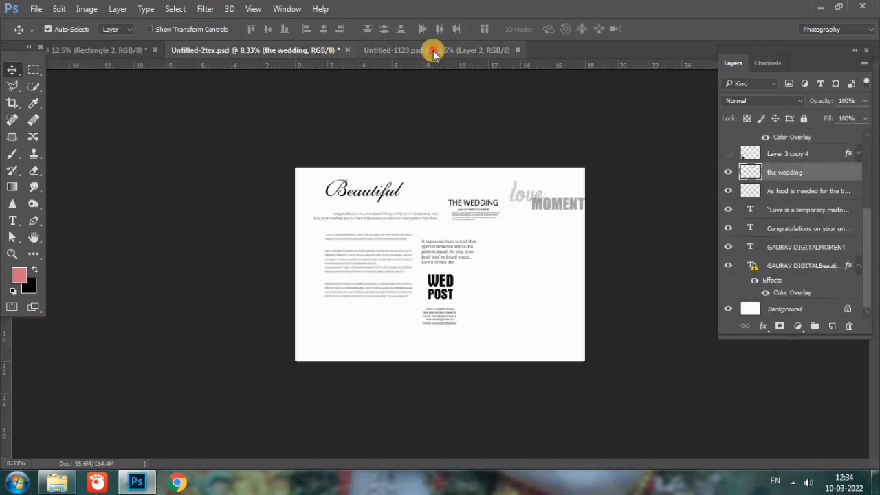
pyautogui.click(427, 50)
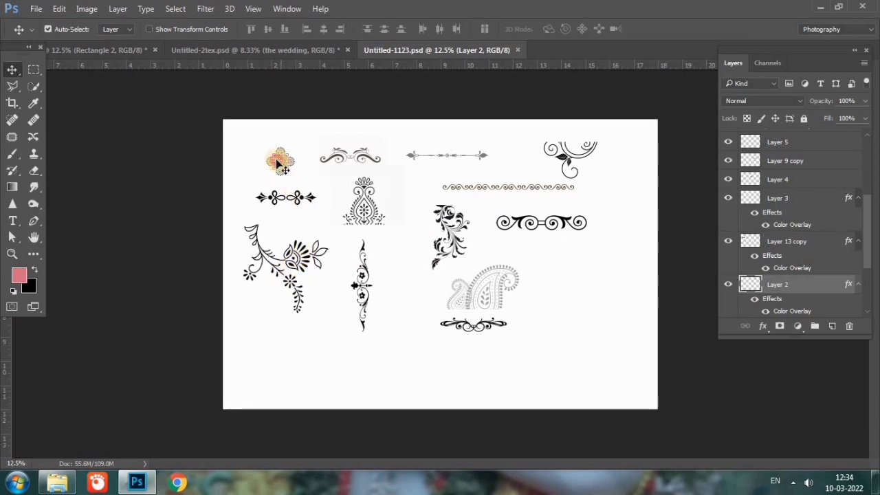
pyautogui.moveTo(280, 164); pyautogui.dragTo(398, 247)
# Enlarge the flower ornament (Layer 17 copy) to span behind the three photo circles.
pyautogui.hotkey('ctrl', 't')
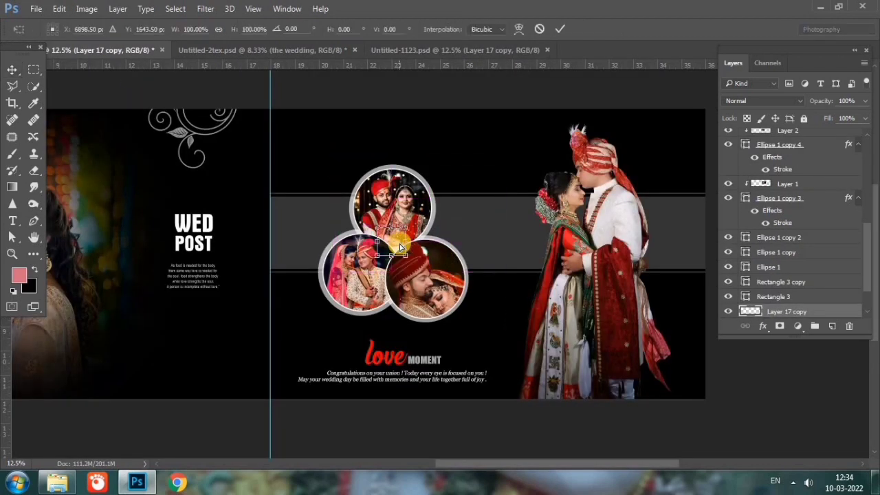
pyautogui.moveTo(404, 227); pyautogui.dragTo(497, 192)
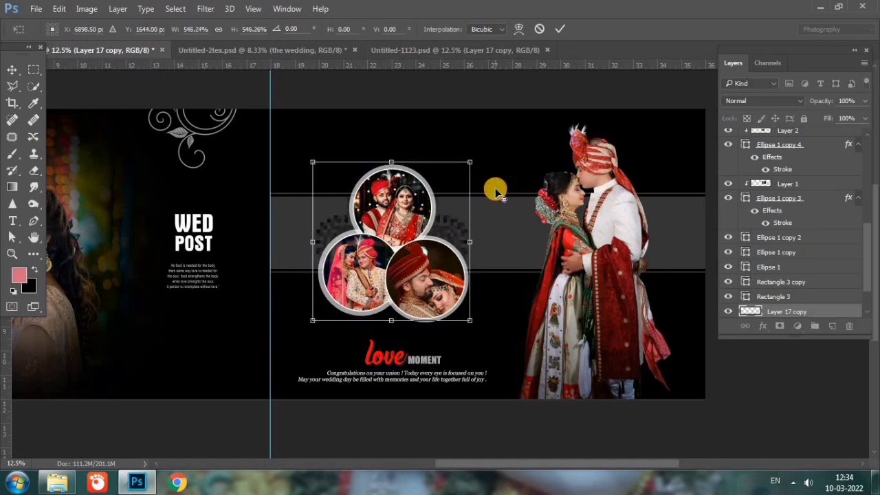
pyautogui.press('Return')
pyautogui.scroll(-3, 780, 282)
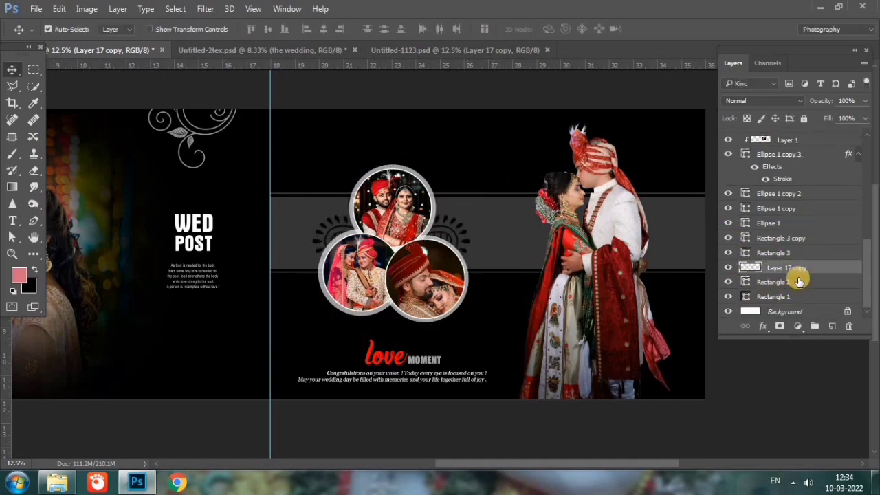
# Give the mandala layer a white Color Overlay and fade it to 10% opacity.
pyautogui.doubleClick(825, 270)
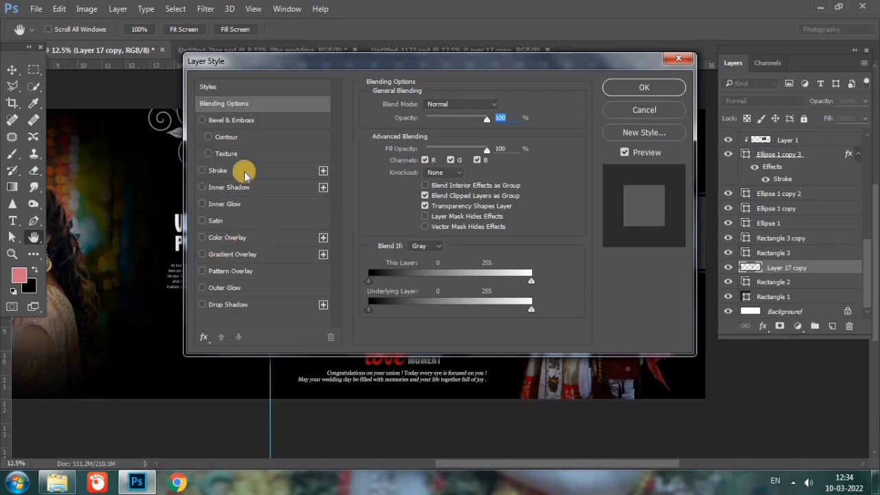
pyautogui.click(259, 238)
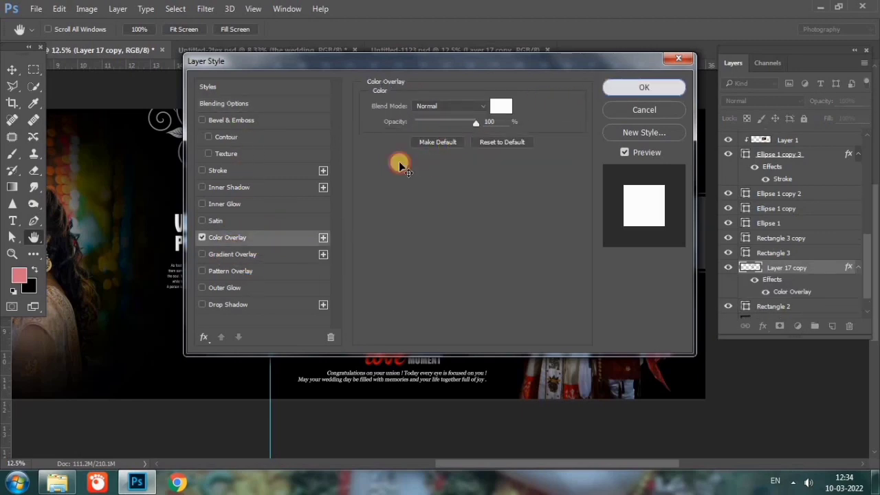
pyautogui.press('Return')
pyautogui.moveTo(826, 102); pyautogui.dragTo(778, 110)
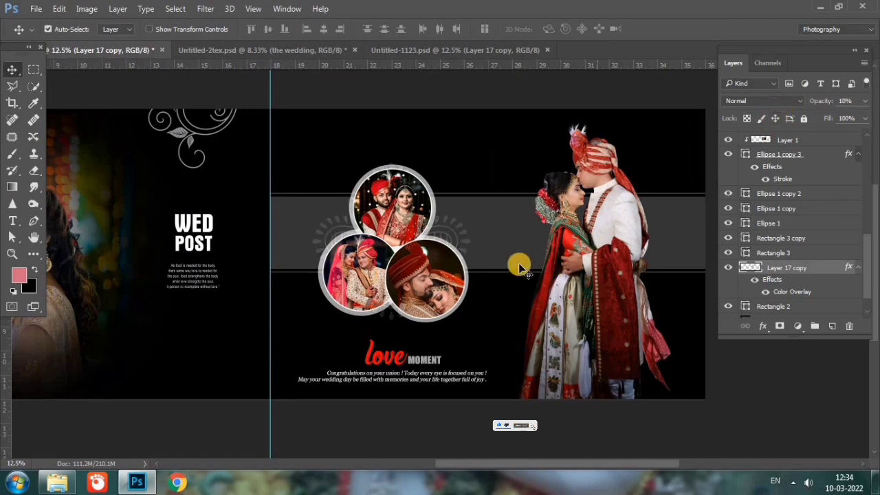
# Slightly resize the faint mandala behind the photo circles.
pyautogui.hotkey('ctrl', 't')
pyautogui.moveTo(470, 163)
pyautogui.mouseDown()
pyautogui.moveTo(493, 158)
pyautogui.moveTo(474, 162)
pyautogui.mouseUp()
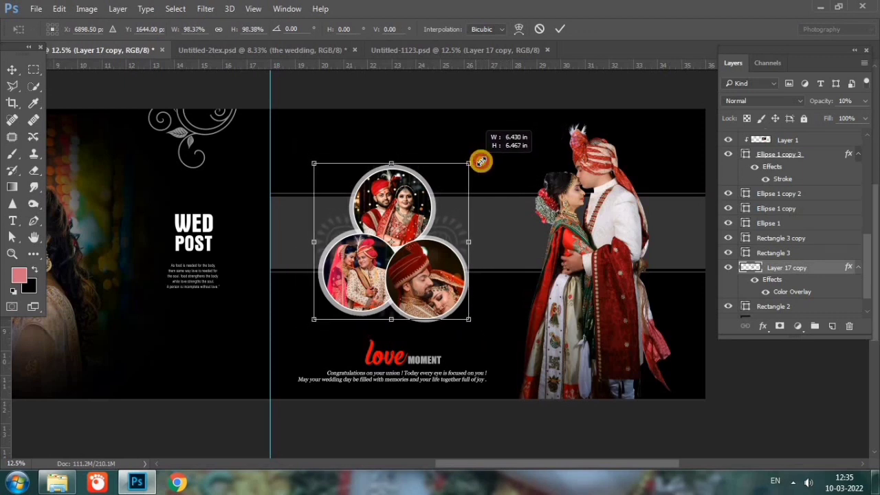
pyautogui.moveTo(474, 163); pyautogui.dragTo(474, 159)
pyautogui.press('Return')
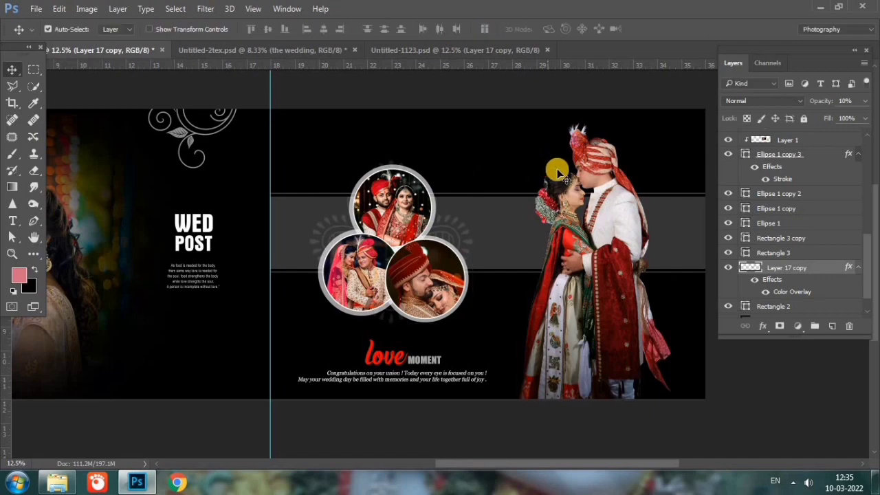
# Scale the Layer 4 couple photo to about 110.7% and shift it up-left on the left page.
pyautogui.moveTo(525, 464)
pyautogui.mouseDown()
pyautogui.moveTo(451, 470)
pyautogui.moveTo(508, 474)
pyautogui.mouseUp()
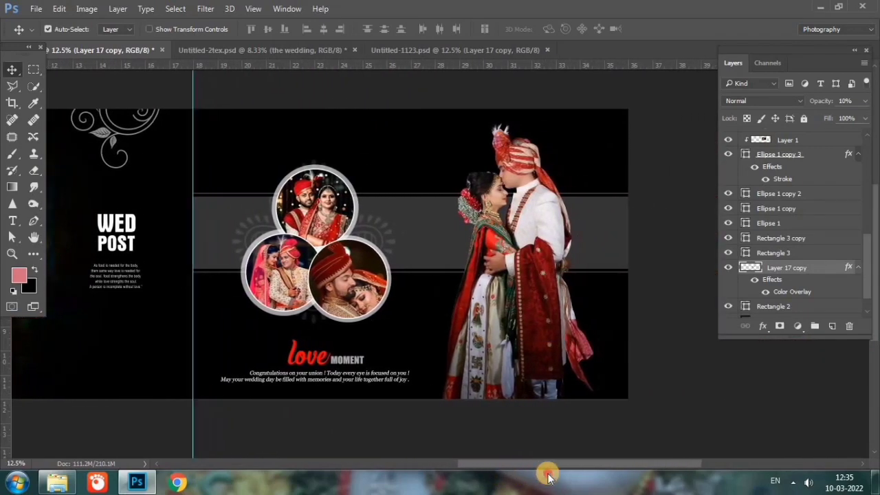
pyautogui.moveTo(509, 474)
pyautogui.mouseDown()
pyautogui.moveTo(497, 467)
pyautogui.moveTo(466, 485)
pyautogui.moveTo(454, 459)
pyautogui.mouseUp()
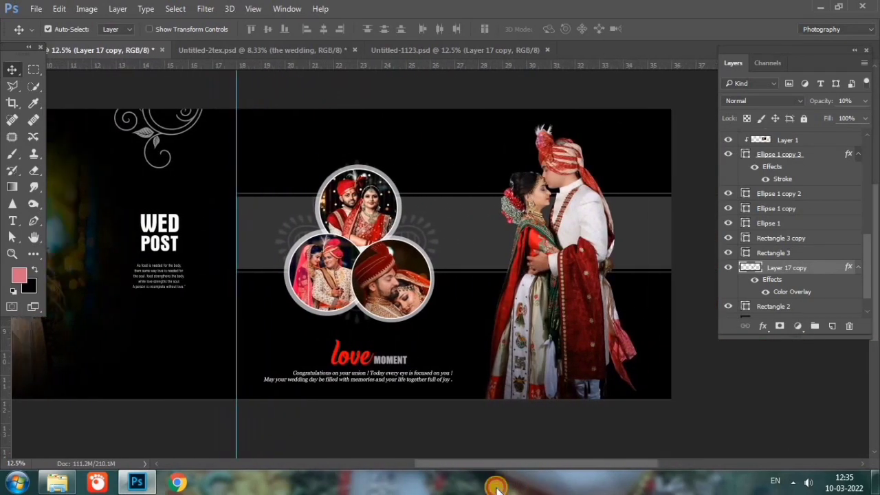
pyautogui.hotkey('ctrl', '-')
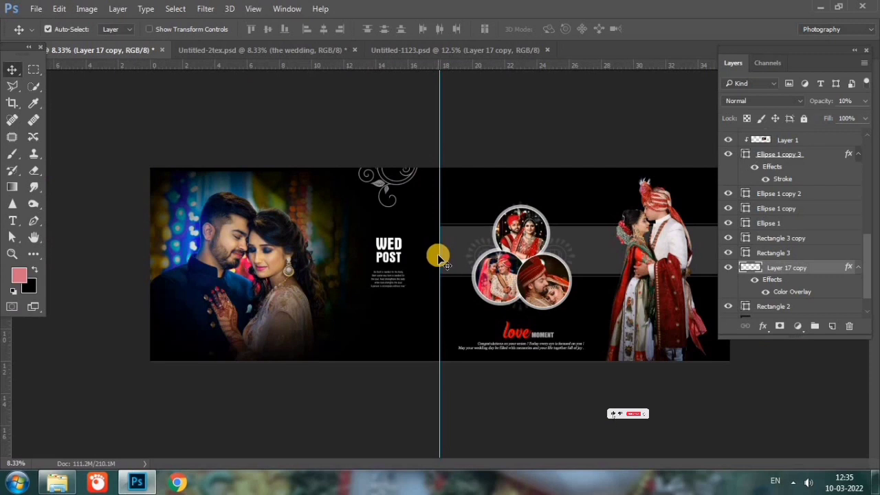
pyautogui.hotkey('ctrl', 'v')
pyautogui.moveTo(279, 288); pyautogui.dragTo(297, 280)
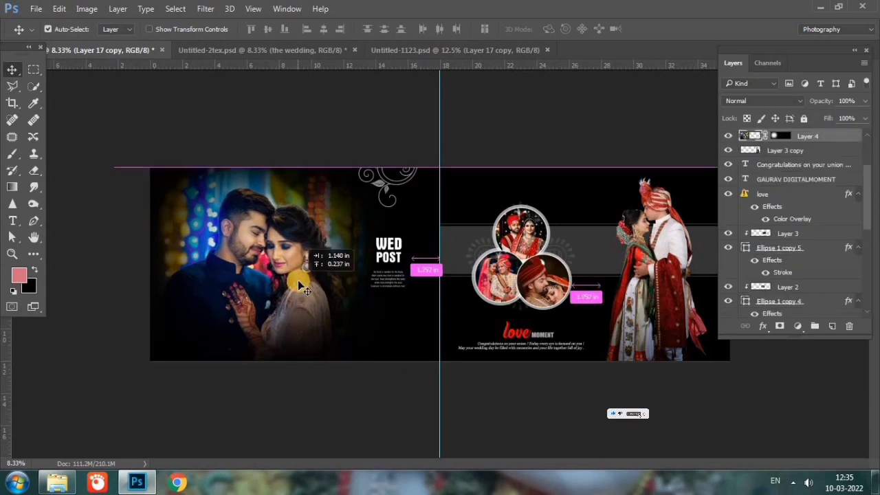
pyautogui.hotkey('ctrl', 't')
pyautogui.moveTo(426, 372); pyautogui.dragTo(440, 368)
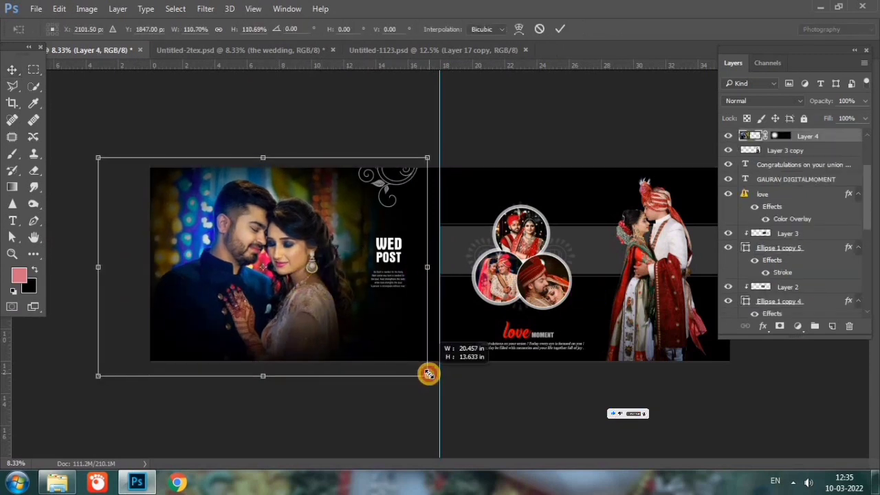
pyautogui.press('Return')
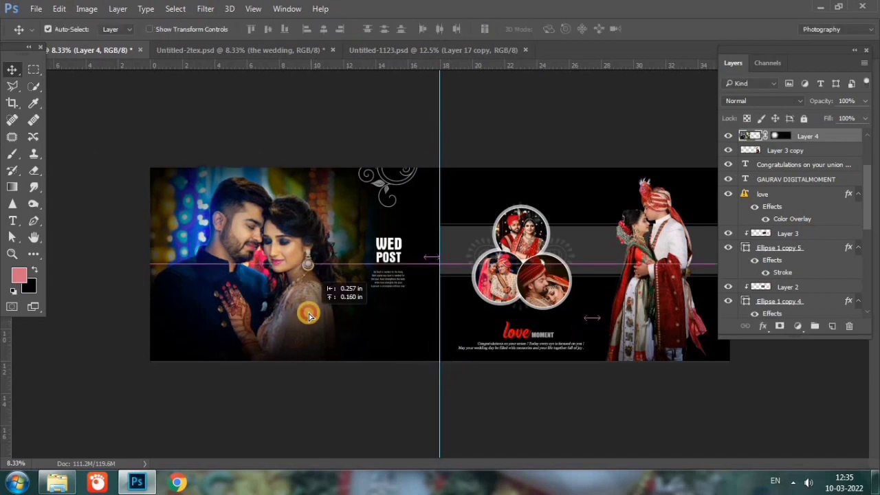
pyautogui.moveTo(319, 318); pyautogui.dragTo(304, 311)
pyautogui.moveTo(538, 450); pyautogui.dragTo(536, 451)
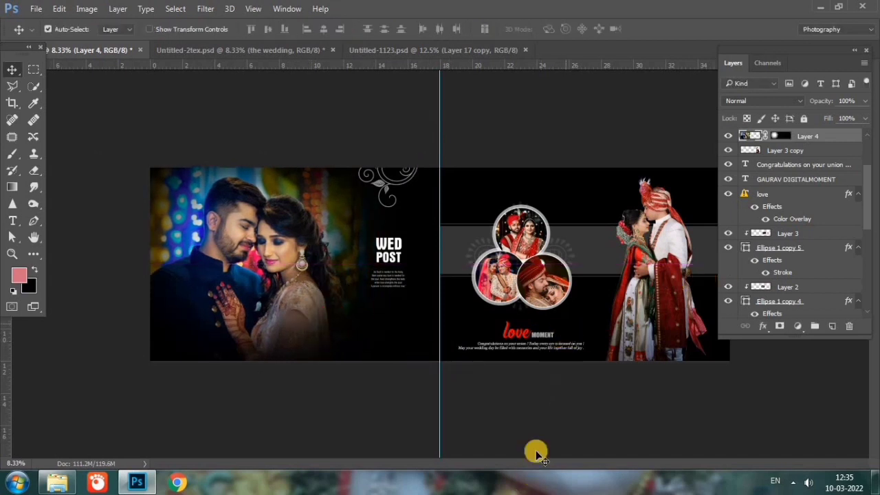